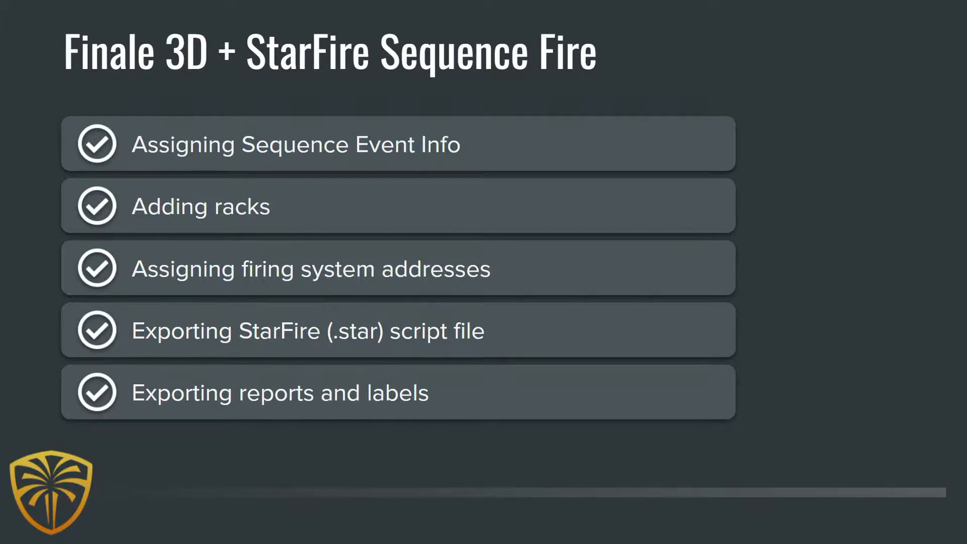
Step: End the slideshow and move the finale3d.com page into its own maximized browser window
key("Escape")
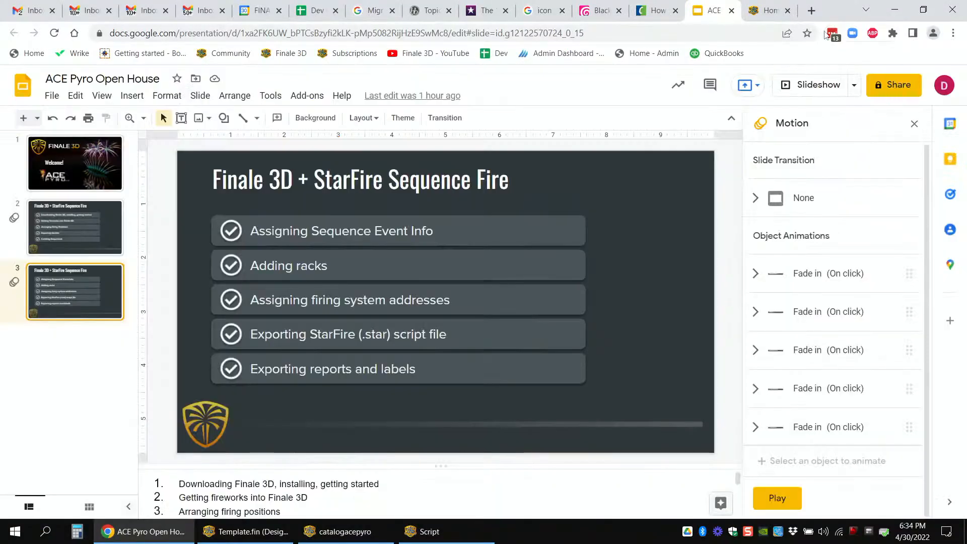
left_click(769, 7)
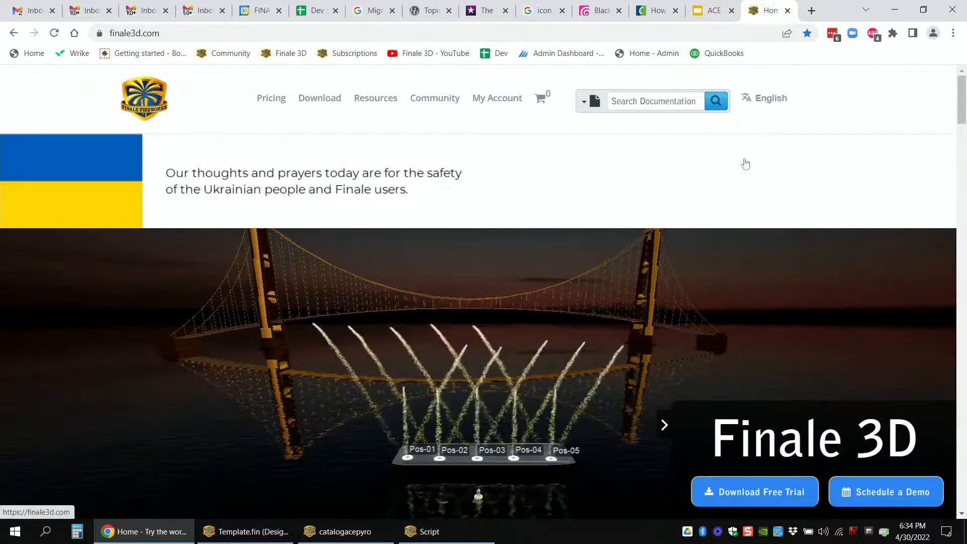
left_click_drag(776, 10, 741, 58)
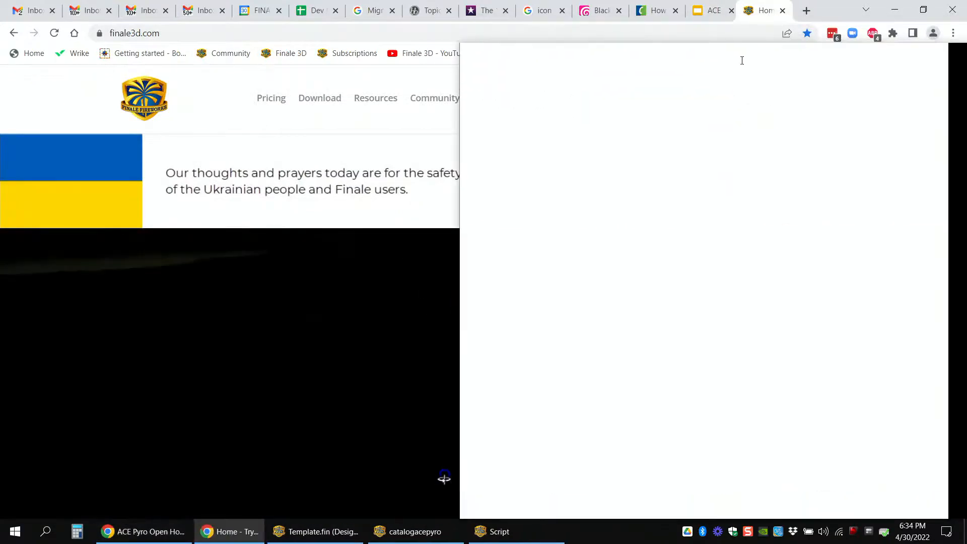
double_click(777, 50)
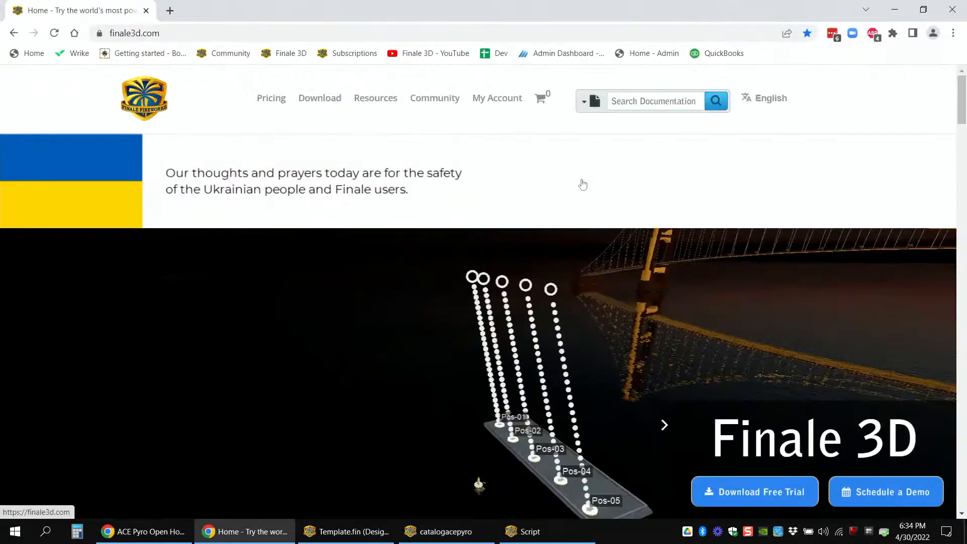
Step: View the Finale 3D website's download page and its license pricing page
left_click(235, 32)
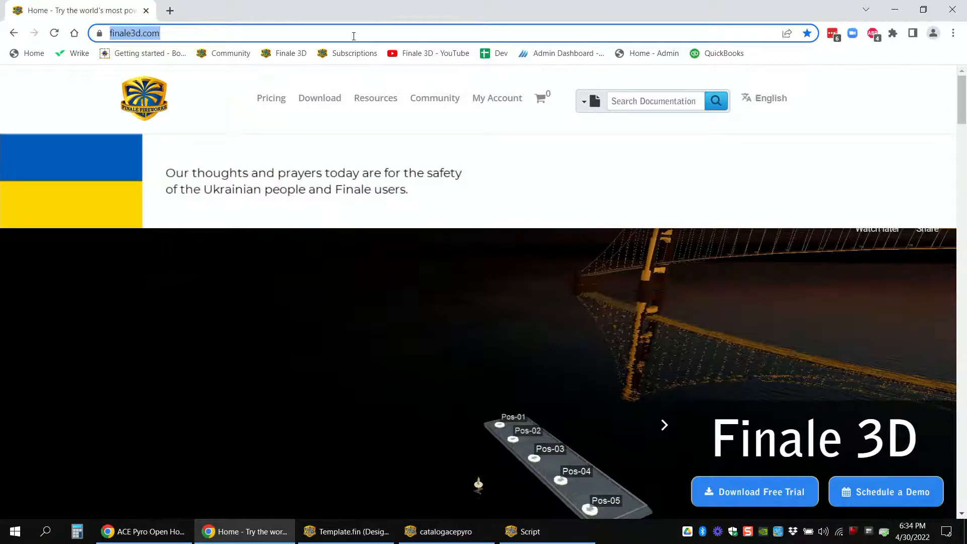
left_click(322, 98)
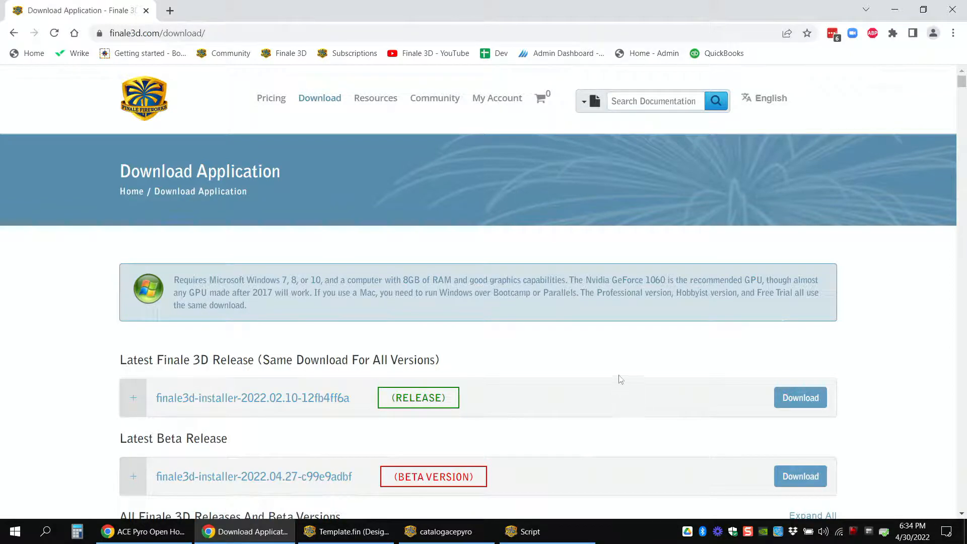
left_click(280, 103)
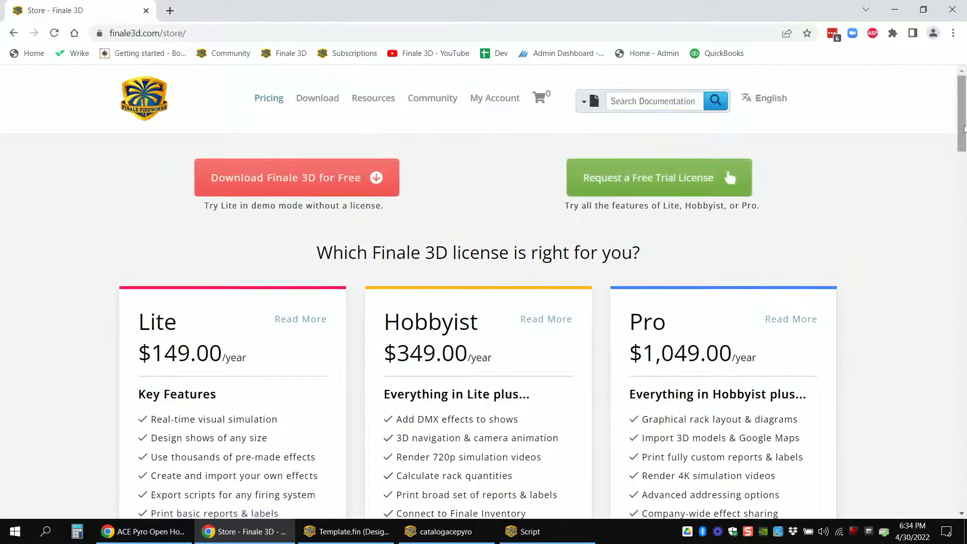
mouse_move(962, 132)
left_mouse_down()
mouse_move(962, 144)
mouse_move(963, 133)
left_mouse_up()
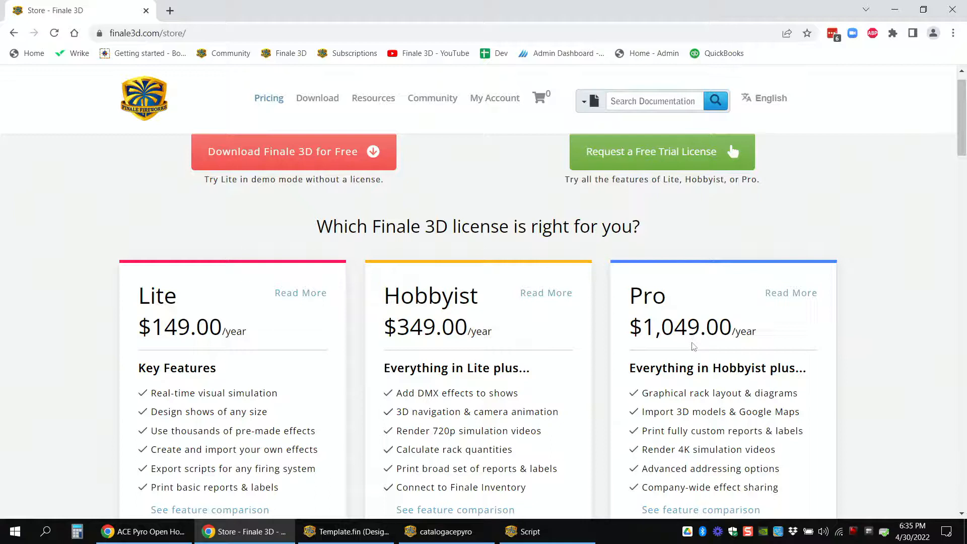
scroll(683, 346, "up", 1)
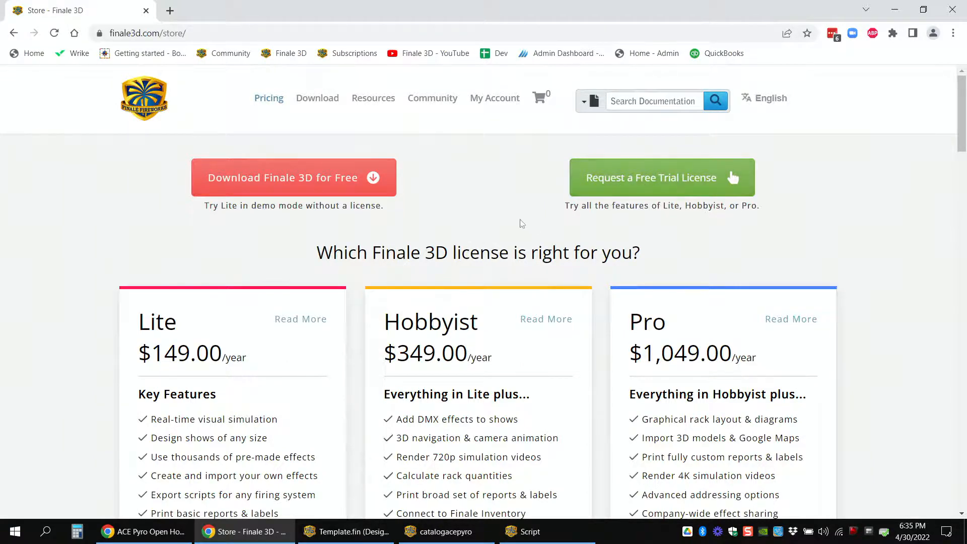
Step: View and close the free trial license request form, and switch to the Finale 3D show Template.fin
left_click(633, 189)
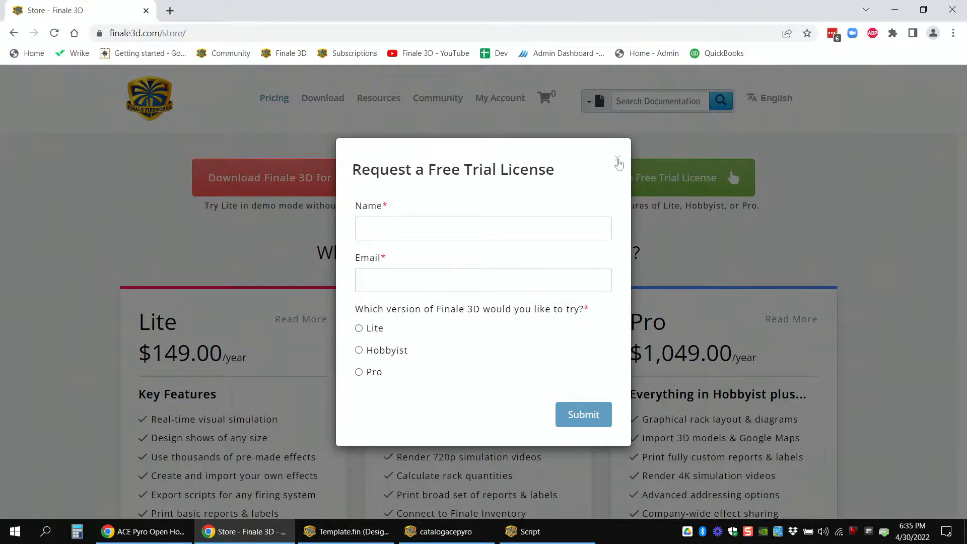
left_click(618, 159)
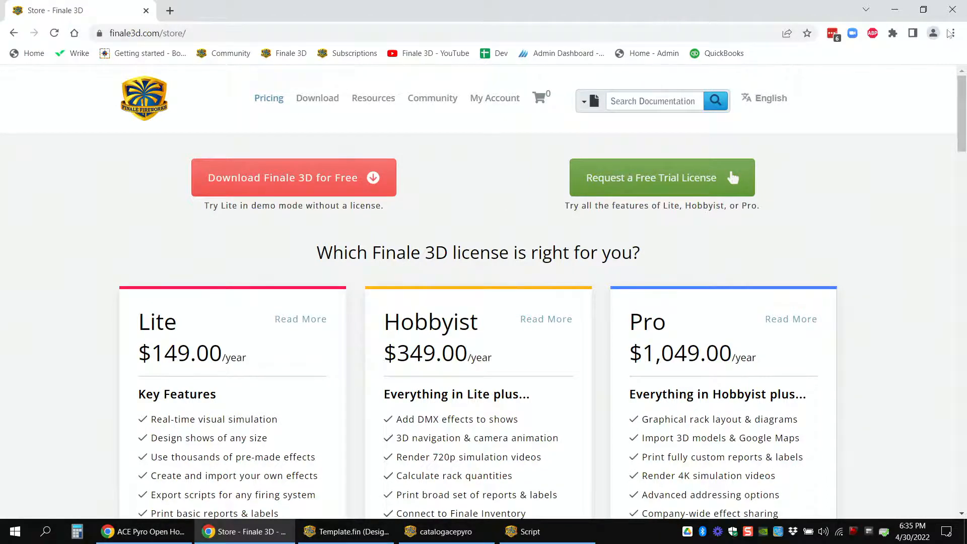
left_click(895, 10)
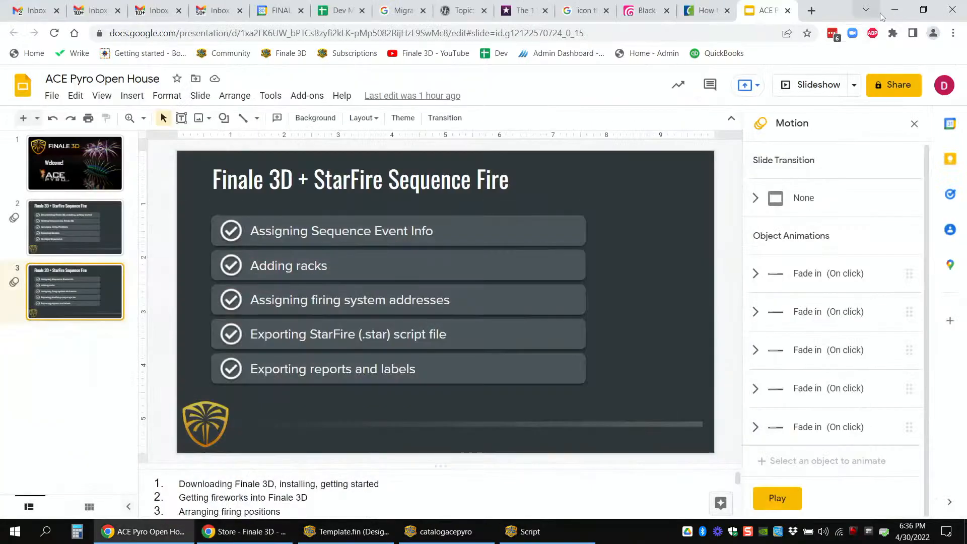
left_click(895, 9)
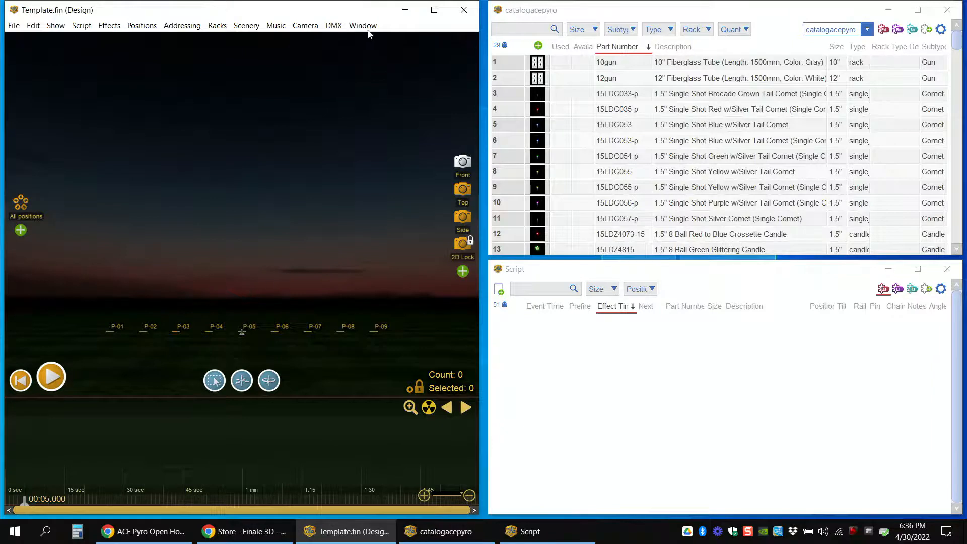
left_click_drag(324, 11, 331, 17)
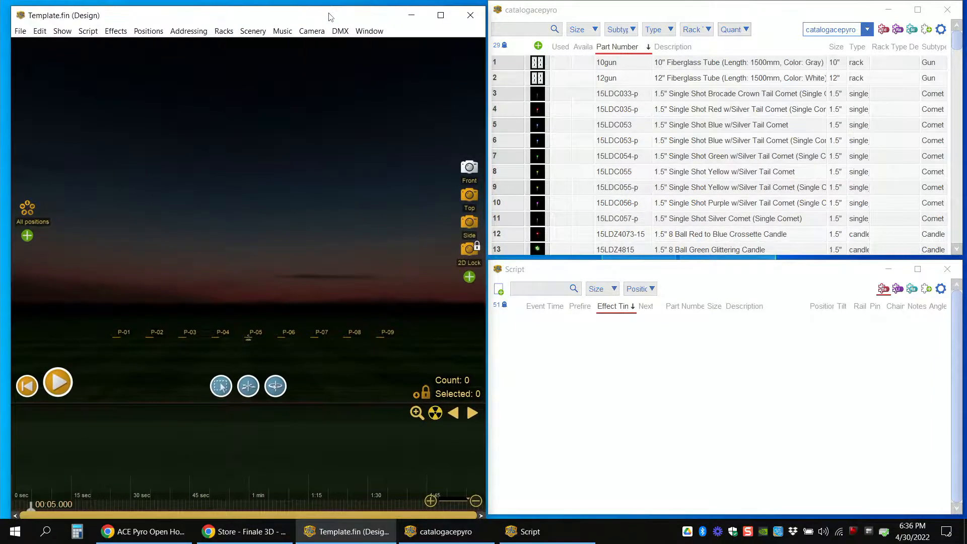
double_click(332, 10)
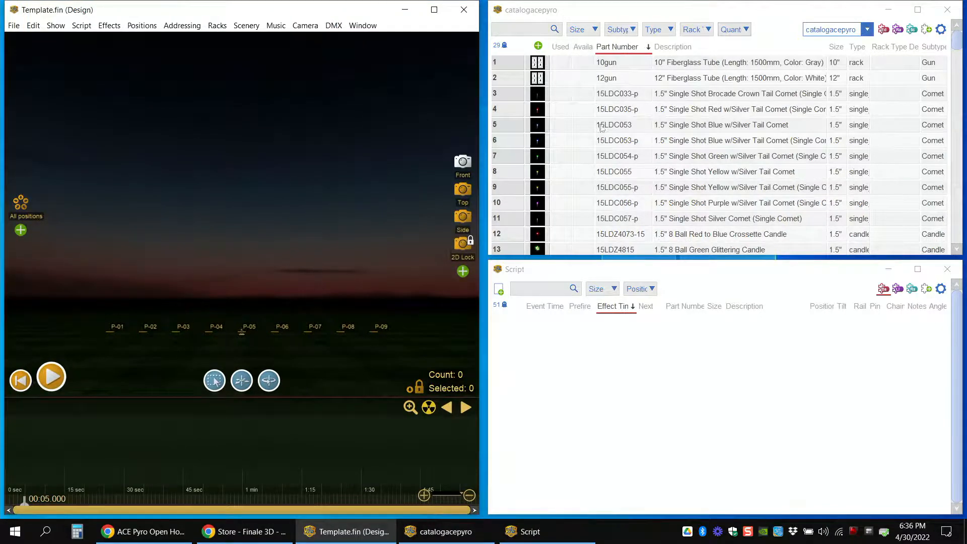
mouse_move(799, 14)
left_mouse_down()
mouse_move(781, 23)
mouse_move(794, 18)
left_mouse_up()
left_click(729, 296)
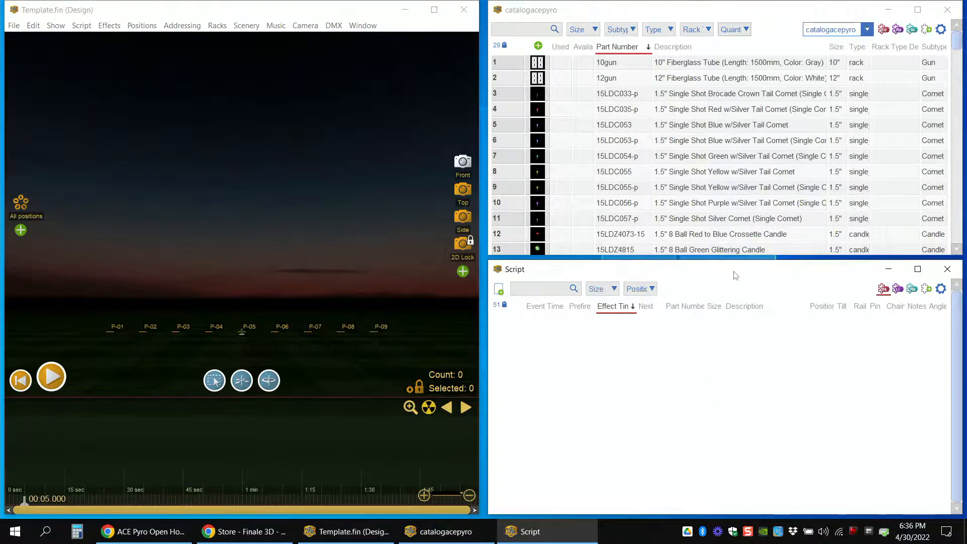
left_click_drag(732, 271, 732, 272)
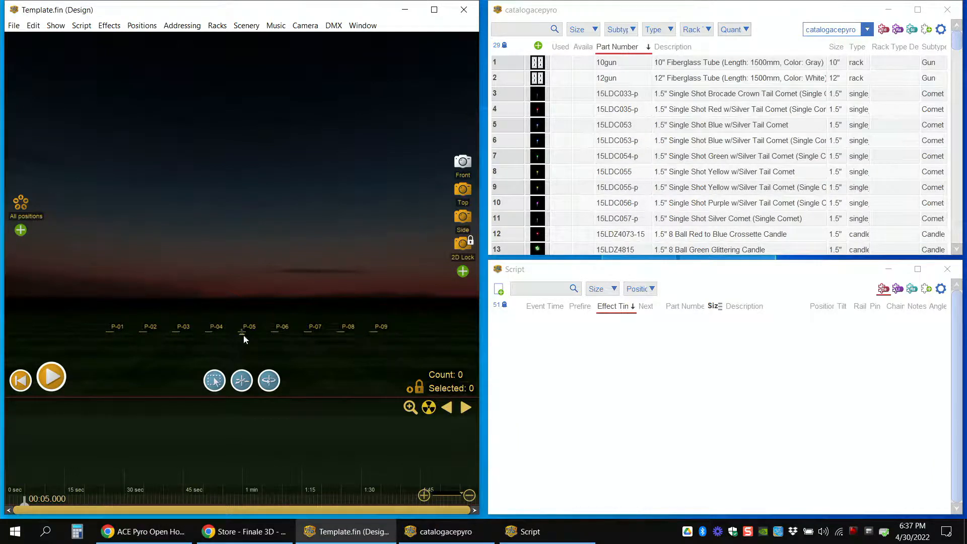
Step: Add one firing position in the top view and move it farther back, roughly in line with P-05
left_click(462, 194)
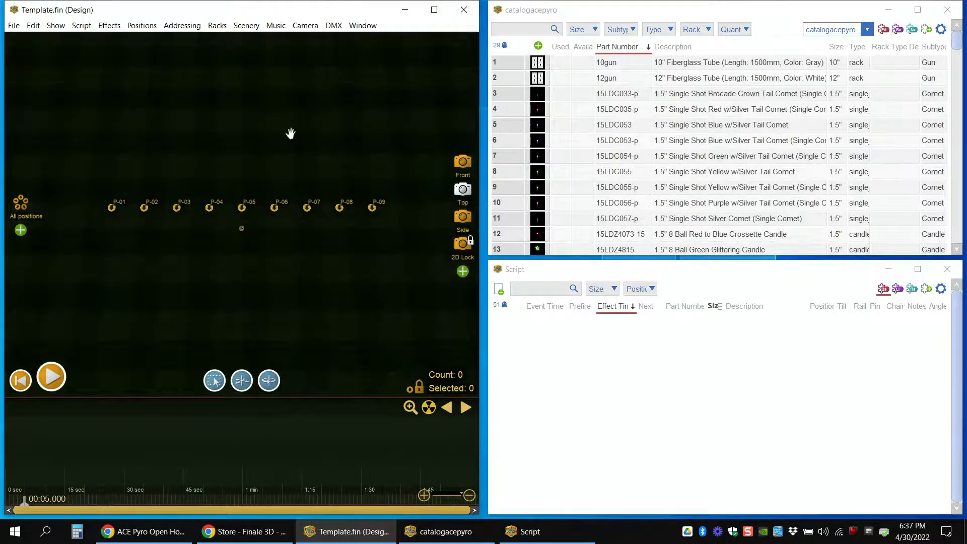
left_click_drag(291, 133, 288, 216)
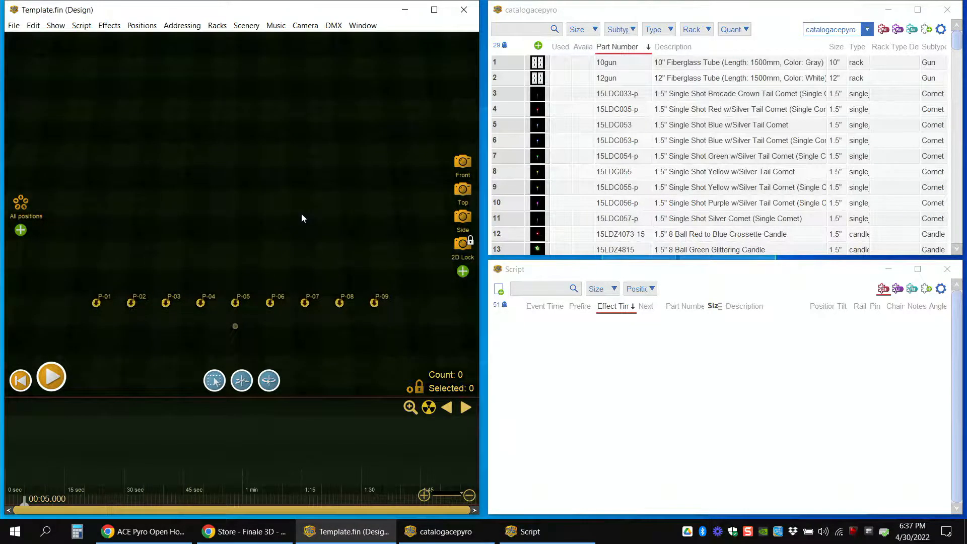
left_click(142, 26)
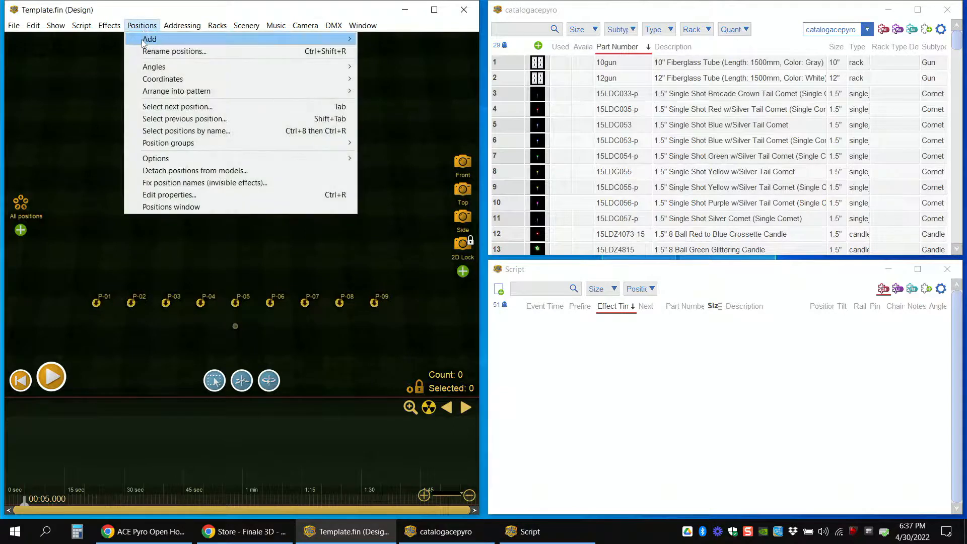
mouse_move(177, 44)
left_click(394, 40)
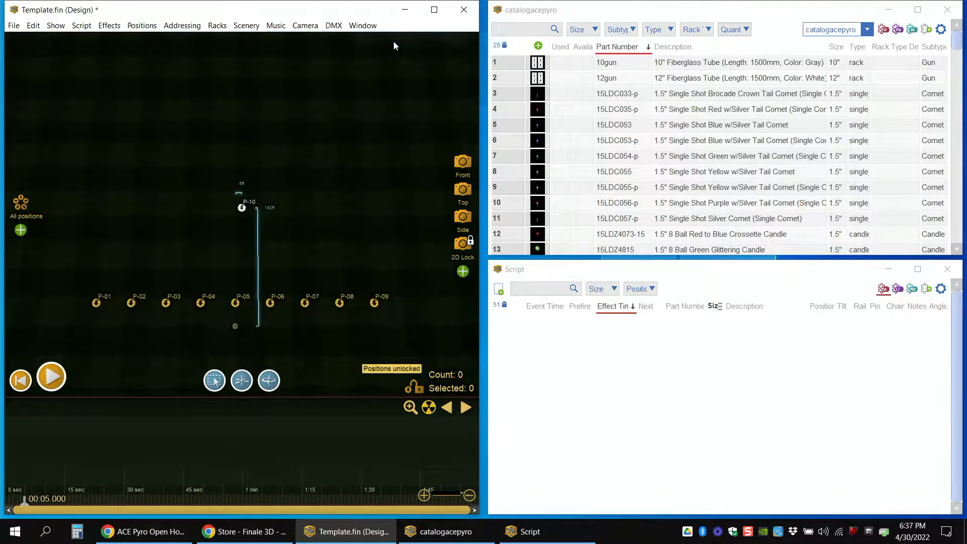
scroll(265, 256, "up", 2)
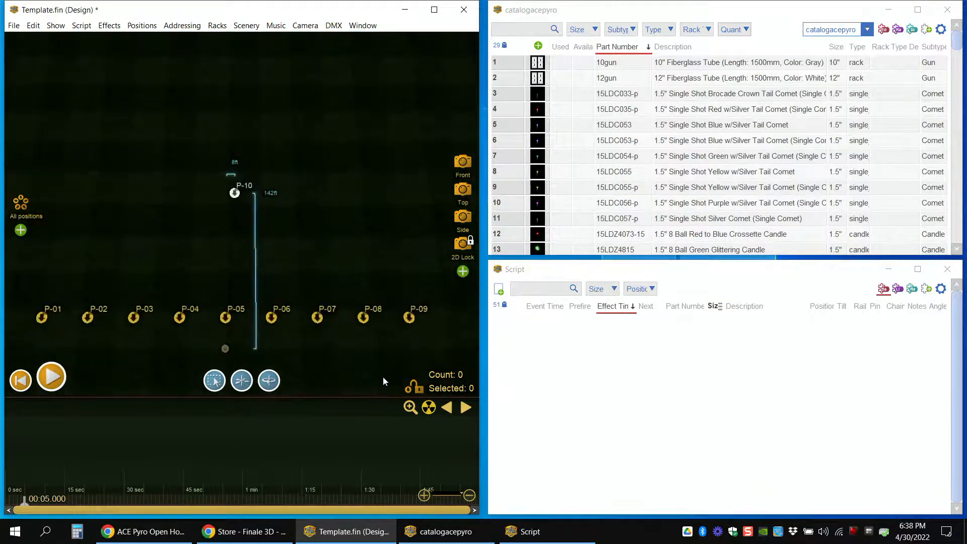
left_click_drag(234, 194, 227, 138)
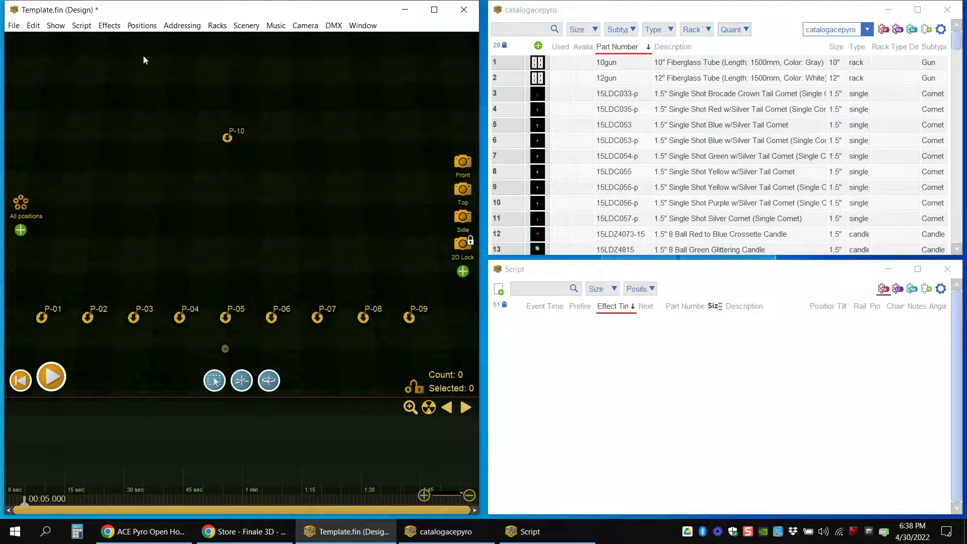
left_click(142, 25)
mouse_move(137, 40)
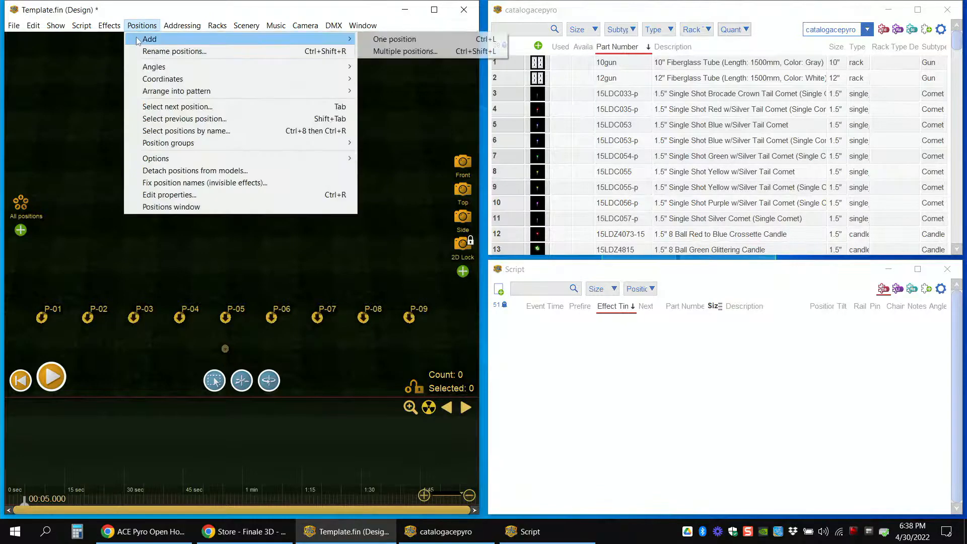
left_click(95, 75)
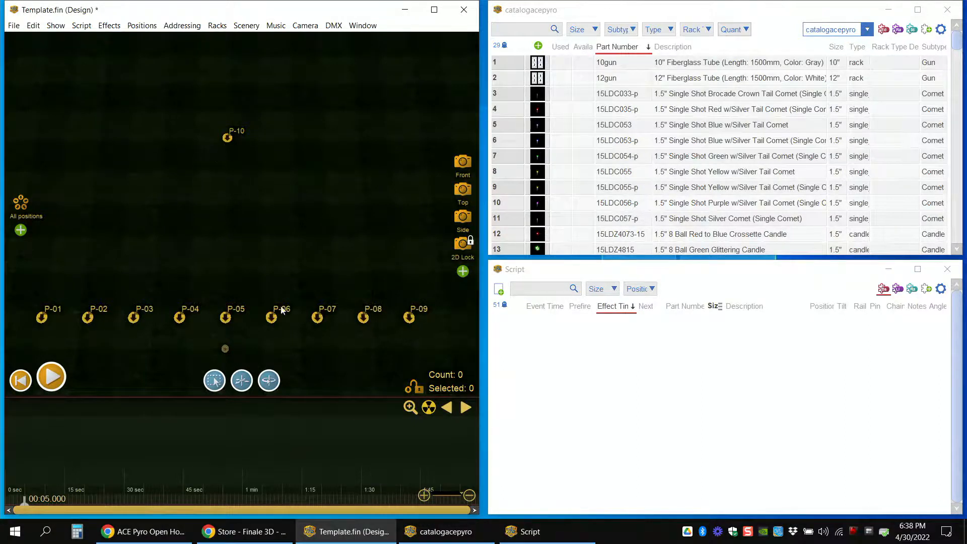
Step: Lock the firing positions and return the design view to the front camera
left_click(416, 388)
left_click(461, 164)
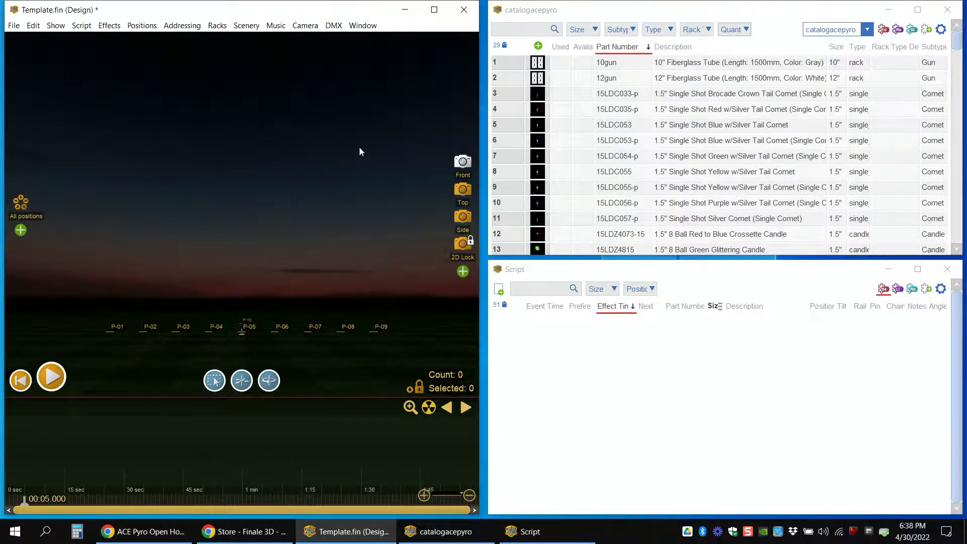
Step: Look over the available effect collections, keeping catalogacepyro as the selected one
left_click(867, 30)
left_click(867, 30)
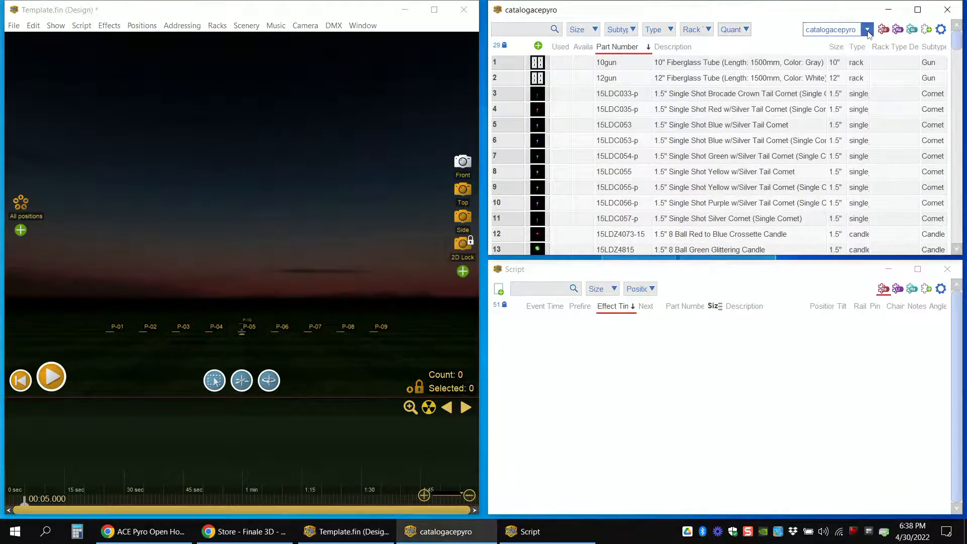
left_click(868, 30)
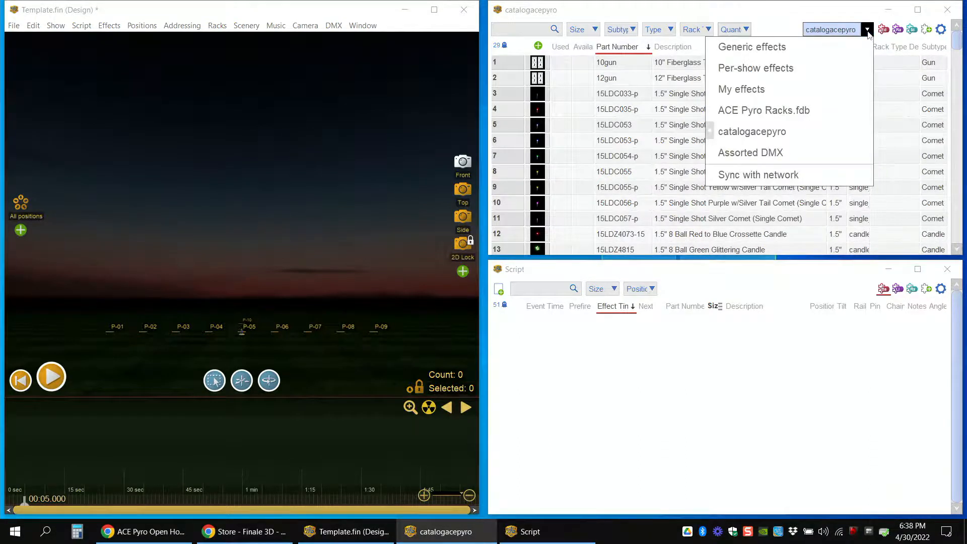
left_click(817, 133)
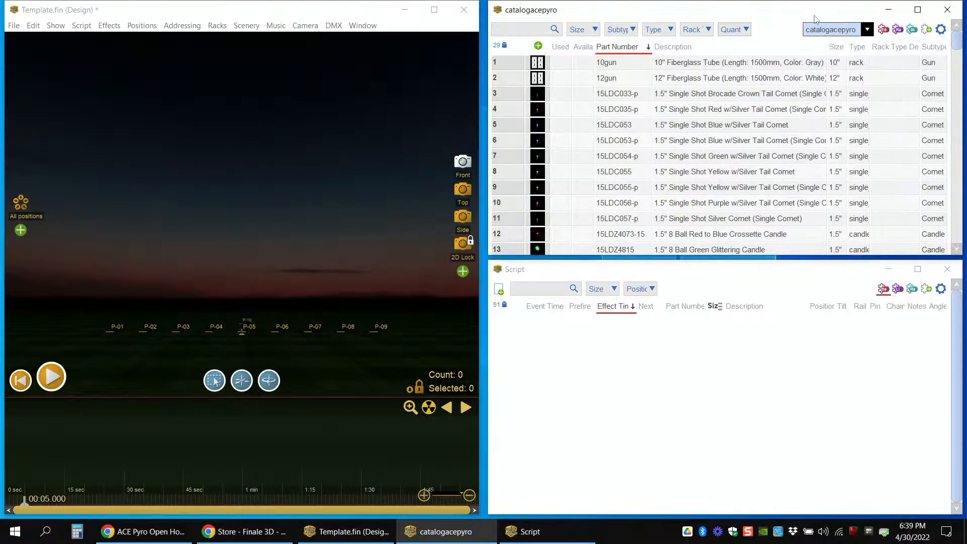
left_click(826, 29)
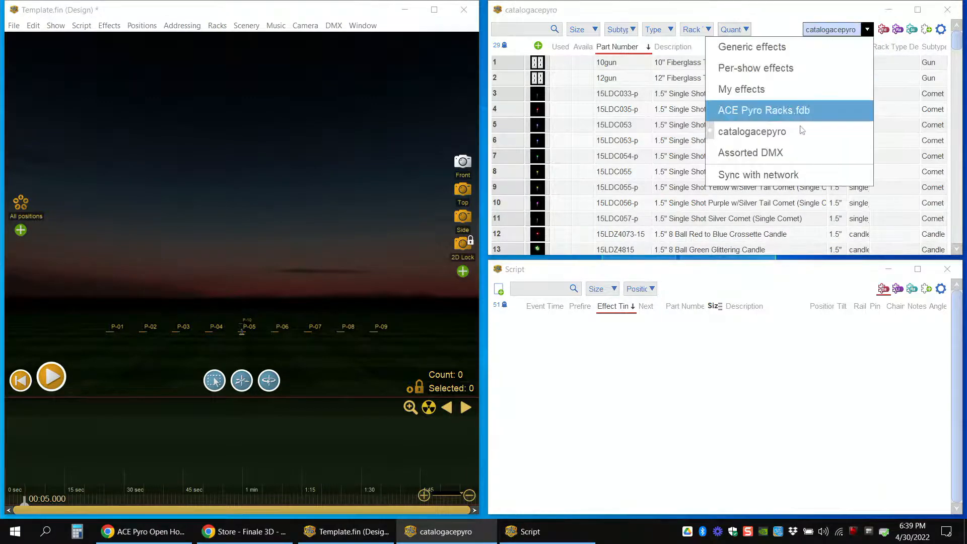
left_click(791, 13)
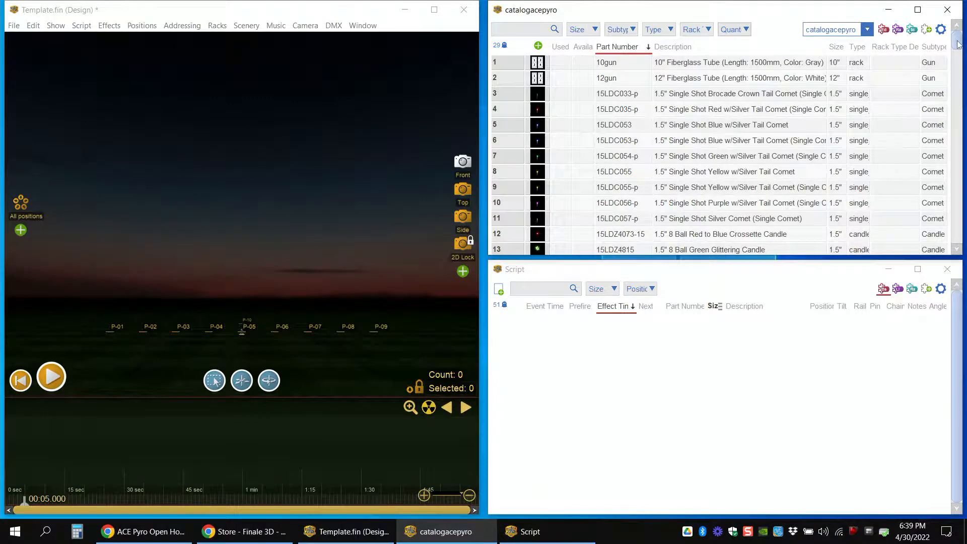
mouse_move(957, 46)
left_mouse_down()
mouse_move(957, 60)
mouse_move(957, 40)
left_mouse_up()
Step: Read the instructions for turning on supplier catalogs of effects, without continuing to the website
left_click(14, 26)
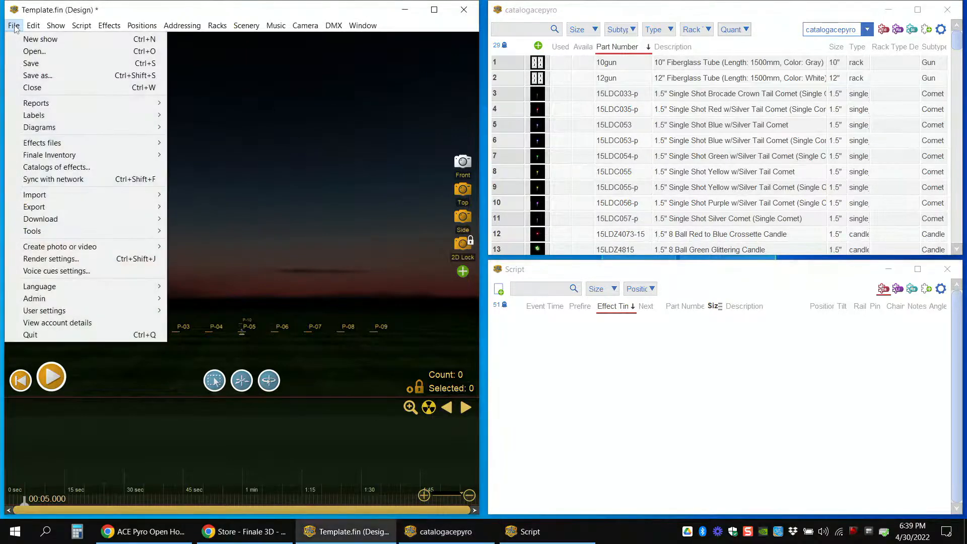
left_click(56, 167)
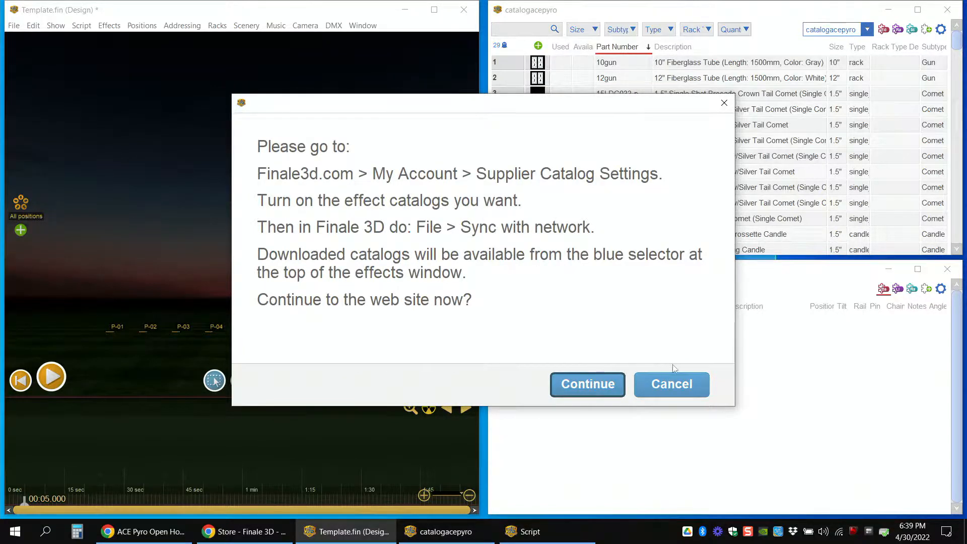
left_click(673, 385)
left_click(794, 21)
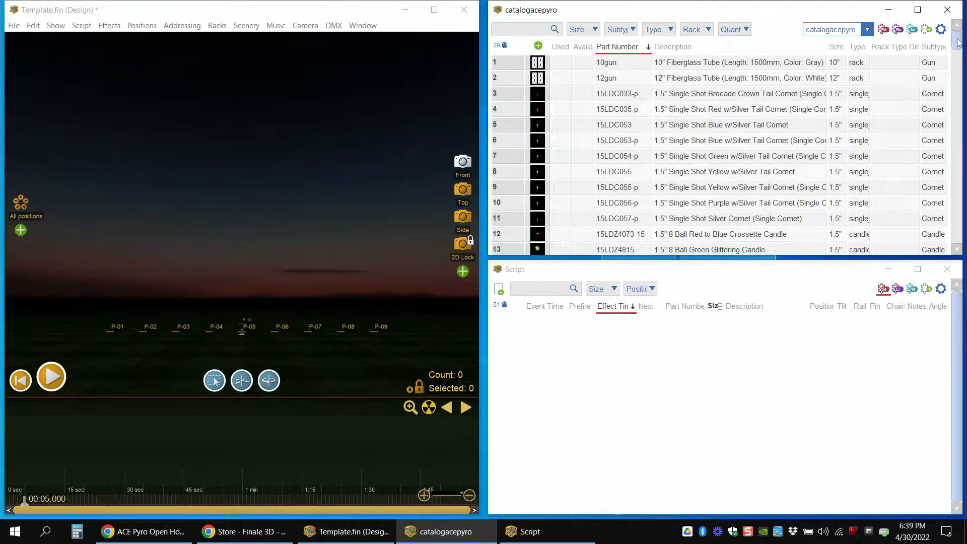
mouse_move(961, 42)
left_mouse_down()
mouse_move(950, 199)
mouse_move(957, 40)
left_mouse_up()
left_click(239, 15)
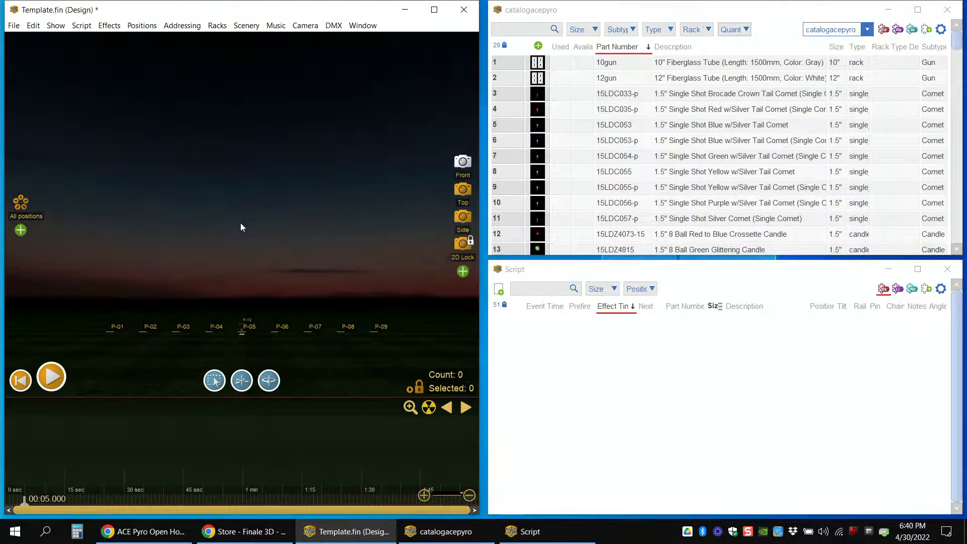
Step: Open National Anthem Quotas.txt from the Downloads folder in Excel
key("super+e")
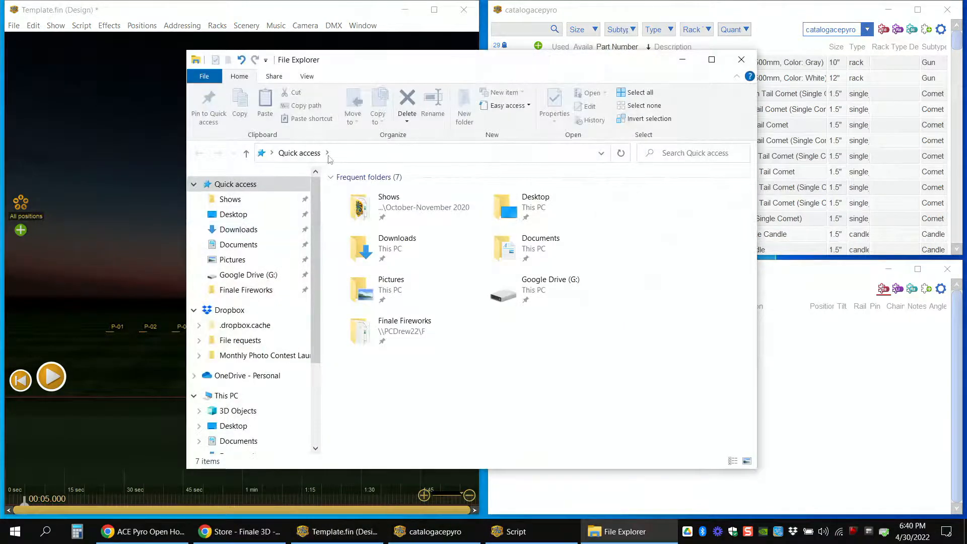
left_click(239, 231)
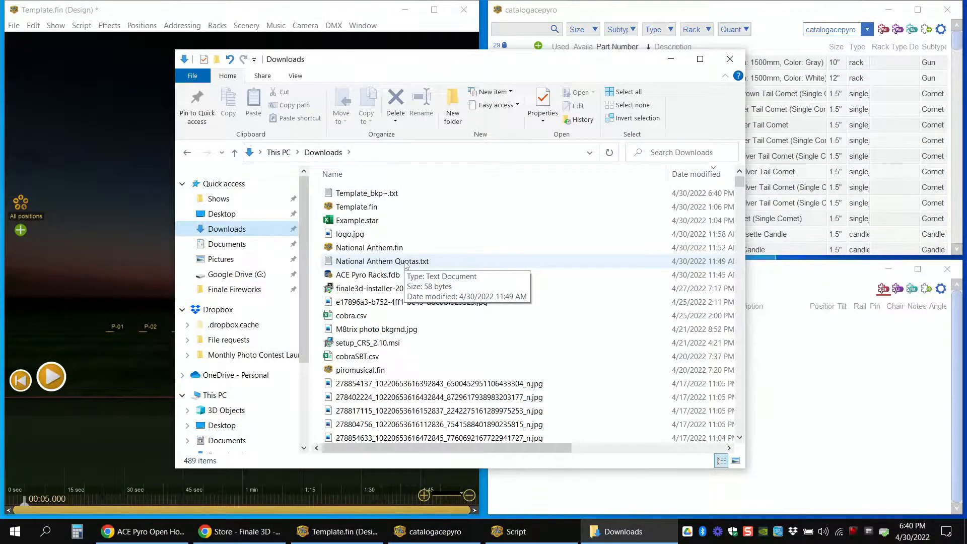
right_click(402, 261)
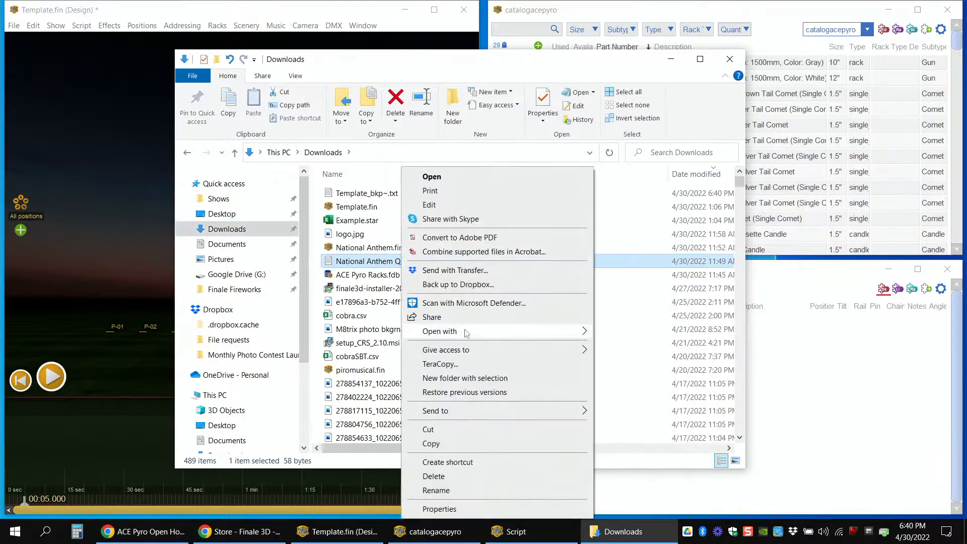
mouse_move(466, 333)
left_click(605, 342)
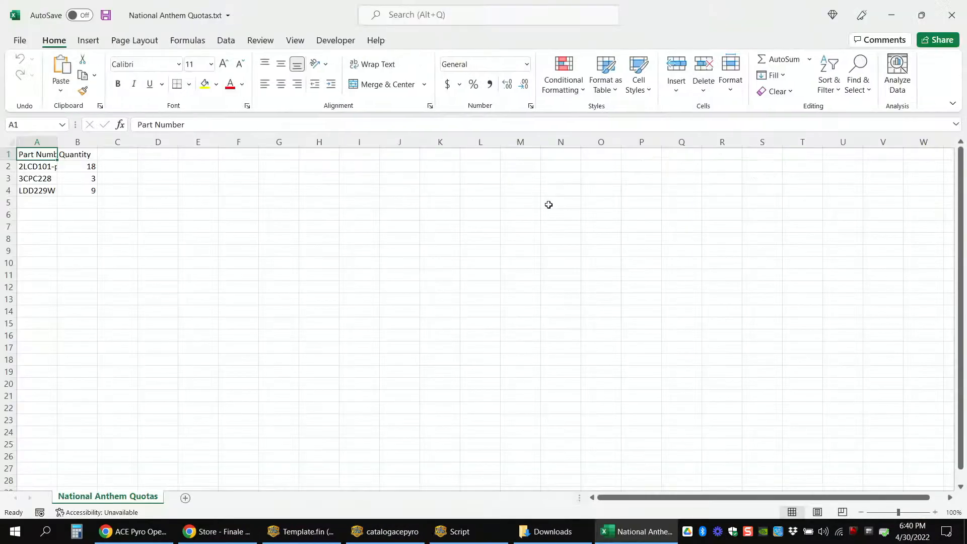
Step: Fit the quota sheet's column widths to their contents and dismiss the subscription notice
left_click(11, 143)
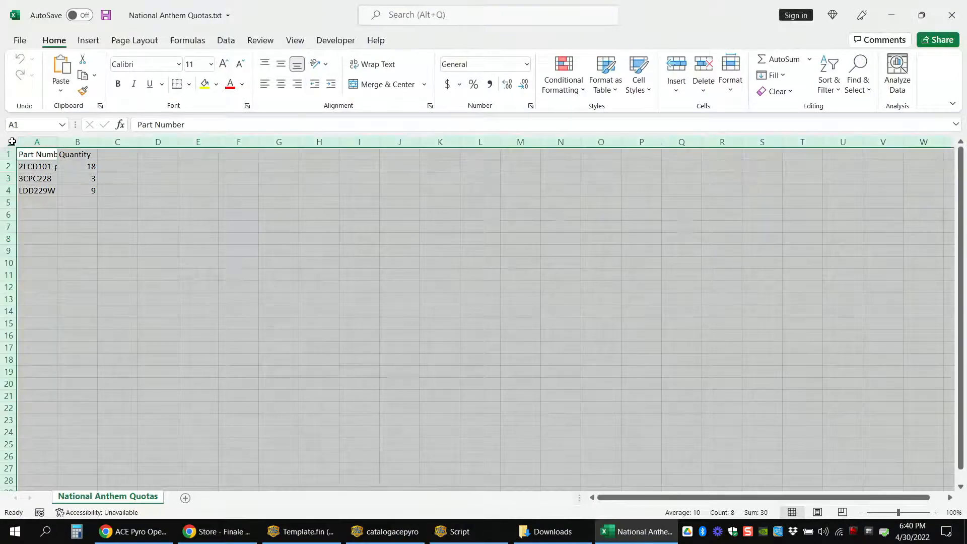
double_click(58, 143)
left_click(615, 188)
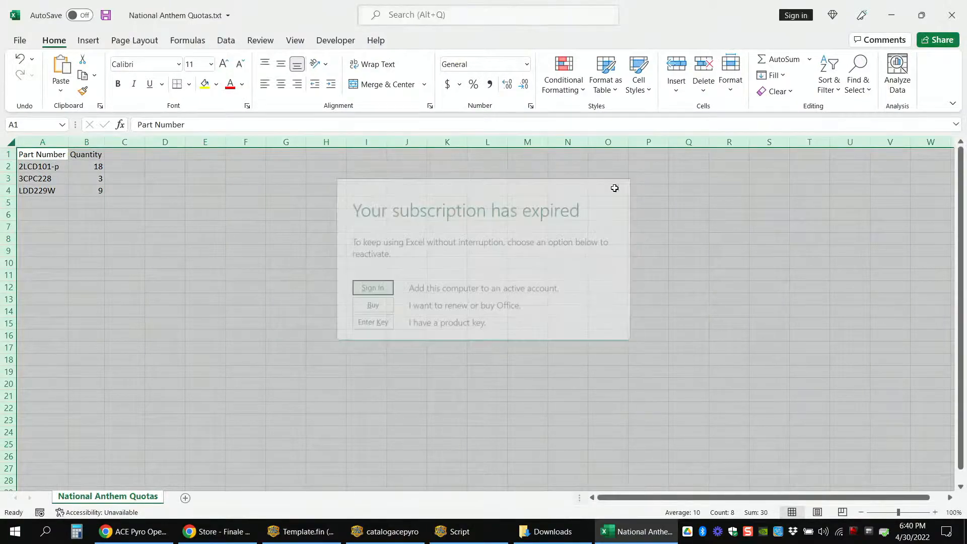
left_click(957, 119)
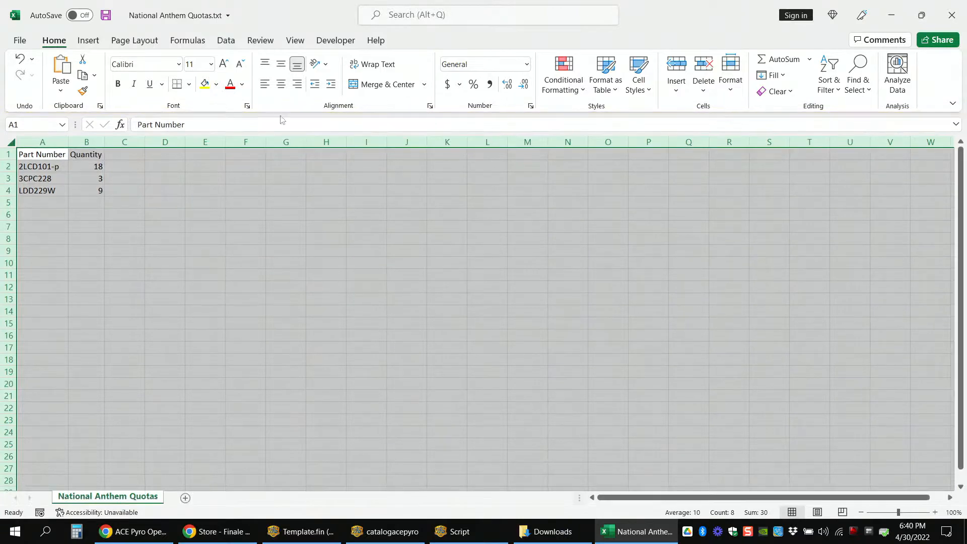
Step: Examine the Part Number and Quantity headers and the part numbers and quantities listed beneath them
left_click(44, 162)
left_click(45, 154)
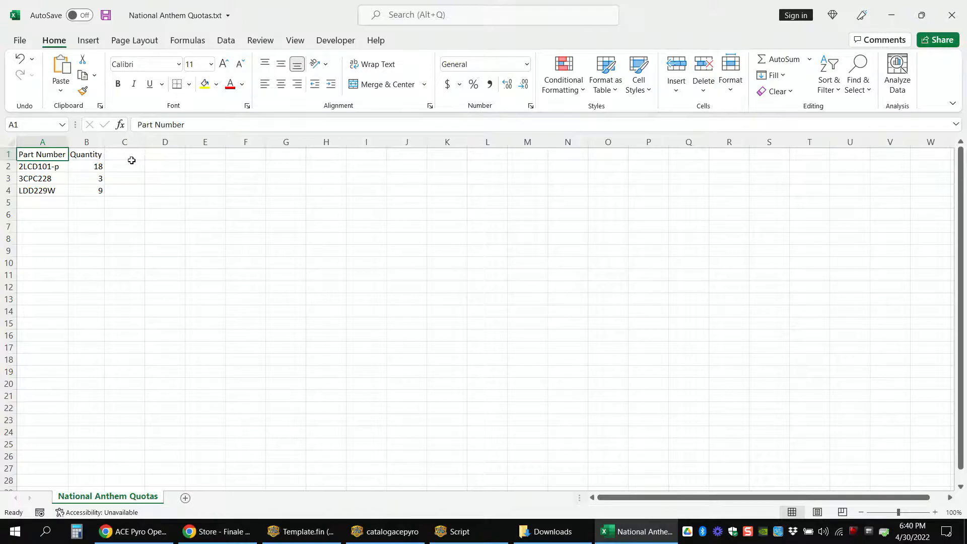
left_click(74, 153)
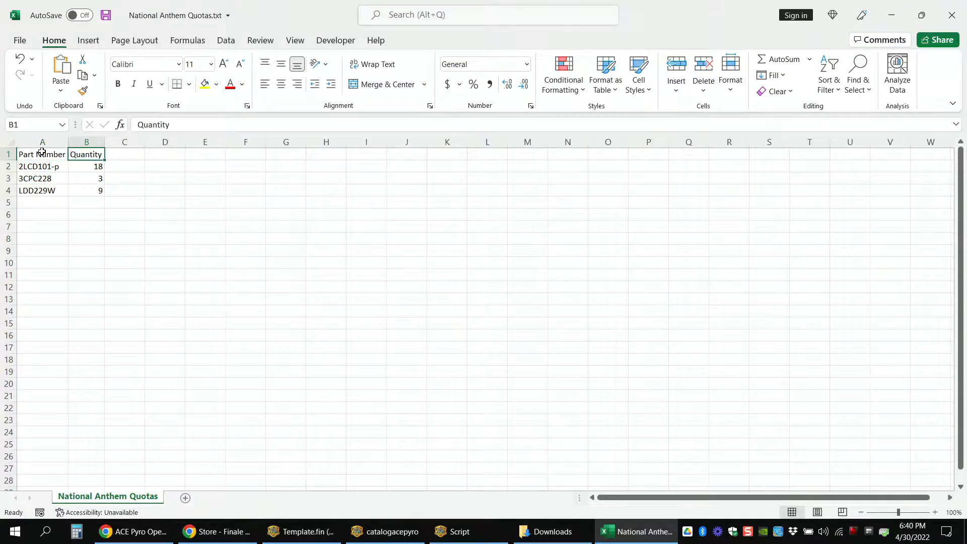
left_click(35, 168)
left_click(39, 182)
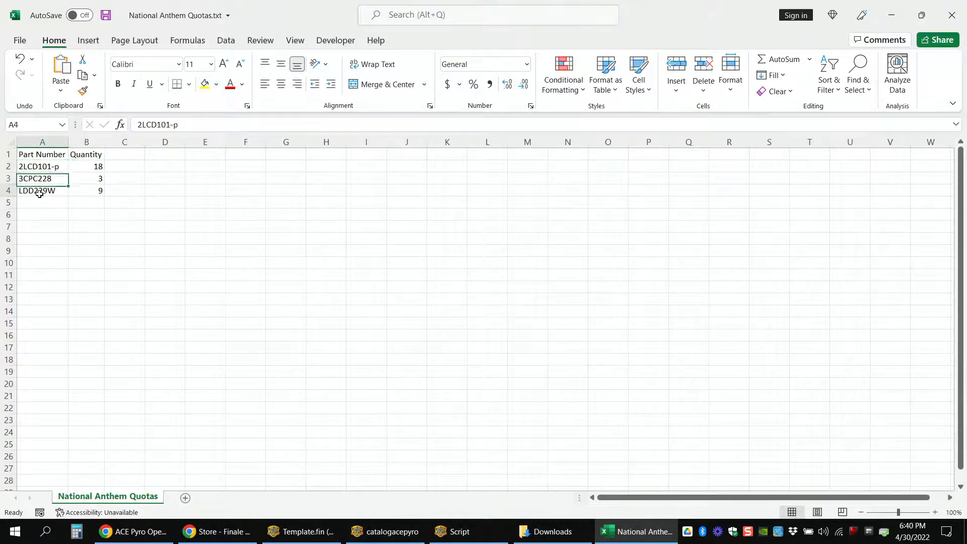
left_click_drag(38, 191, 43, 167)
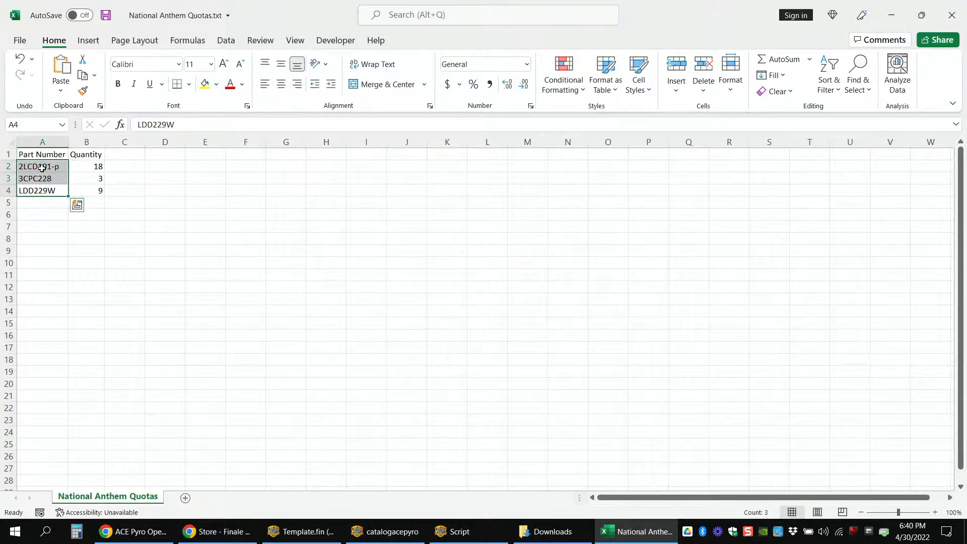
left_click_drag(76, 165, 76, 193)
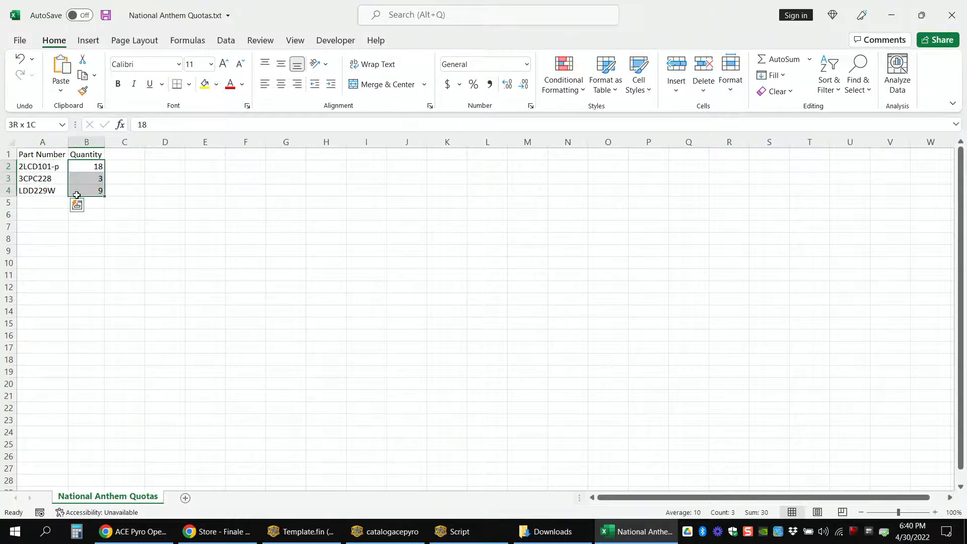
left_click(49, 154)
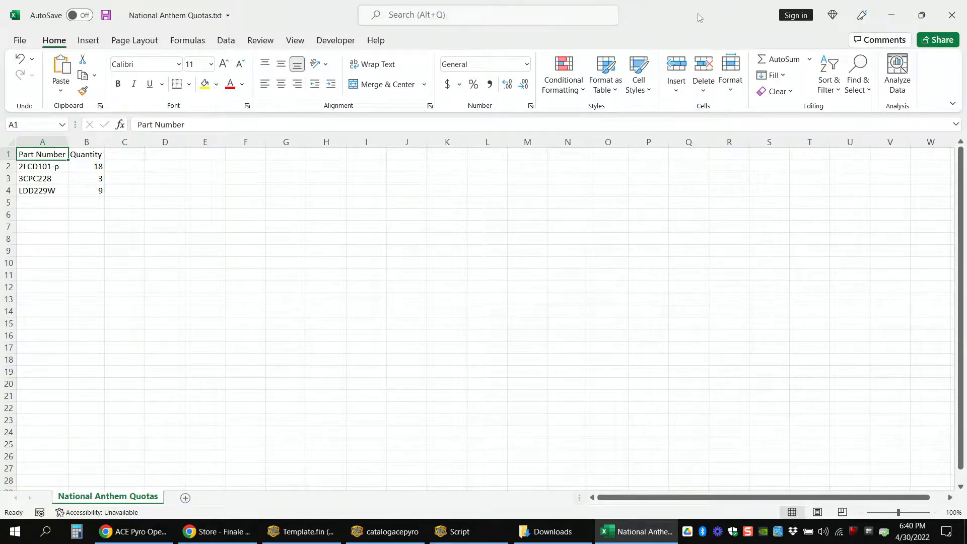
Step: Close the quotas file without saving changes and minimize the Downloads folder to return to Finale 3D
left_click(950, 16)
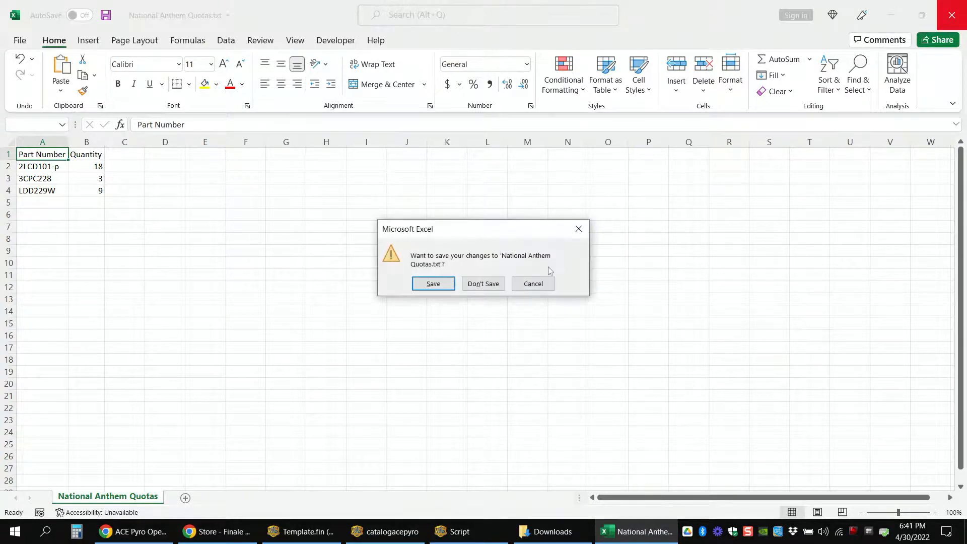
left_click(484, 283)
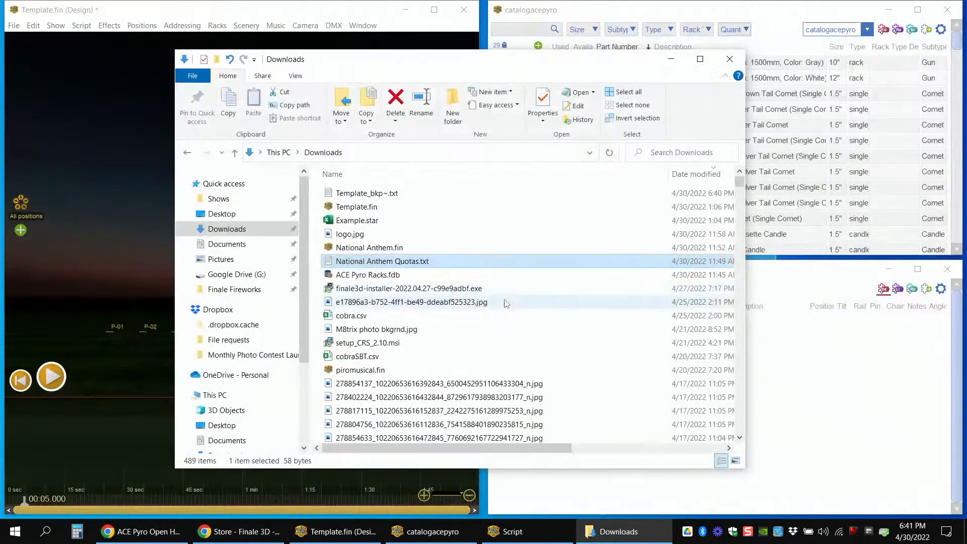
left_click(670, 59)
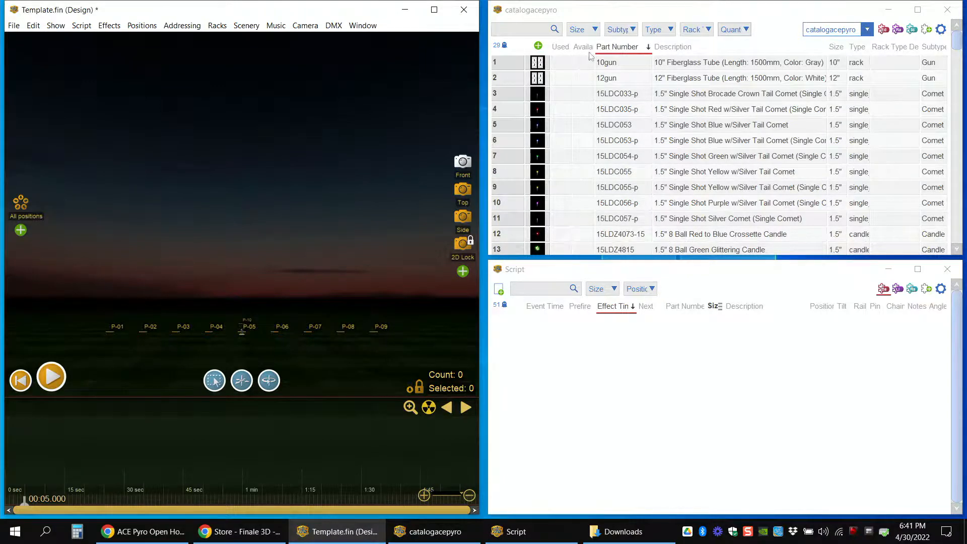
Step: Widen the Available column in the effects table and import the show's quotas from National Anthem Quotas.txt
left_click_drag(593, 50, 604, 51)
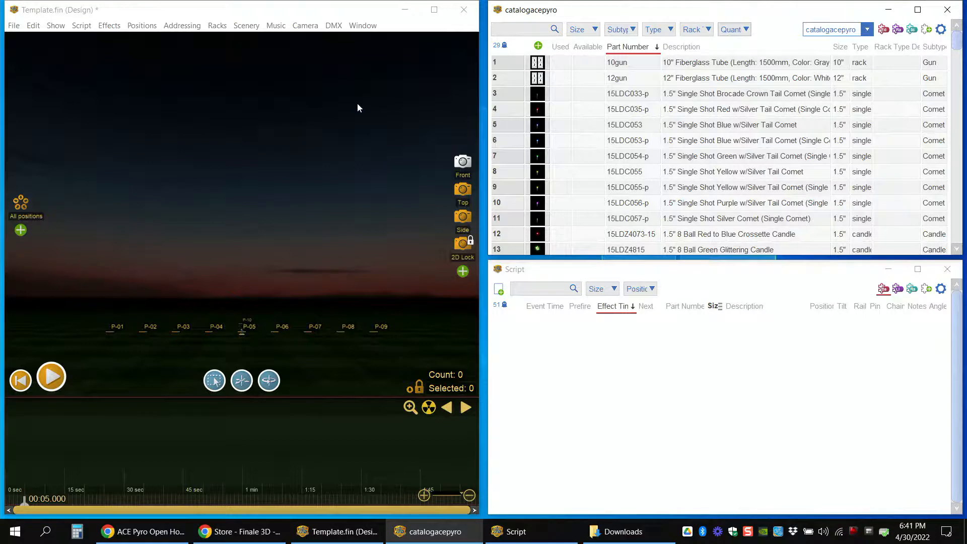
left_click(13, 26)
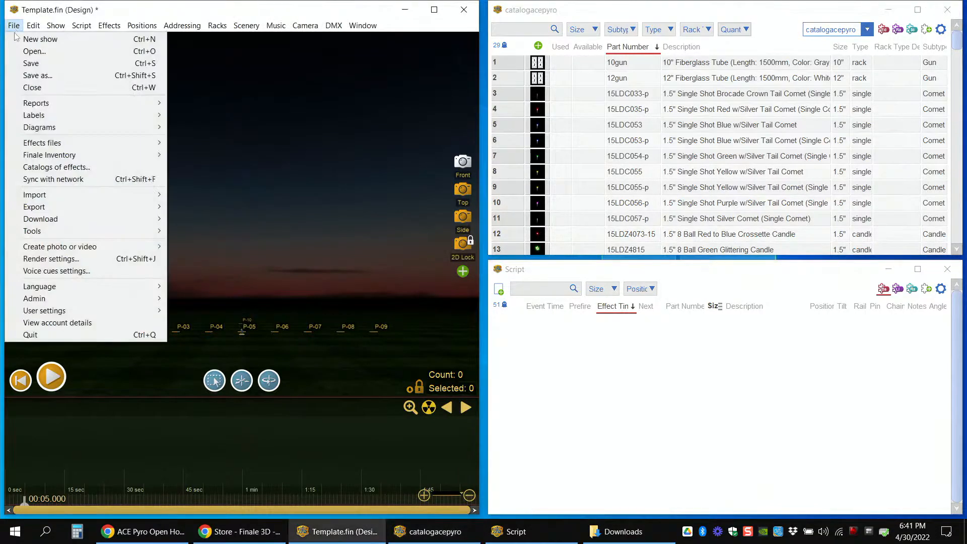
mouse_move(85, 195)
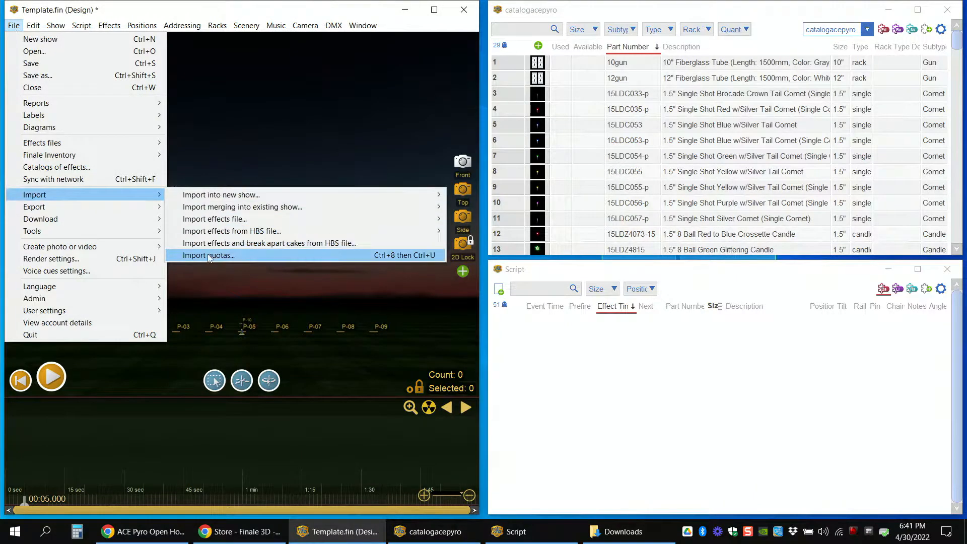
left_click(256, 258)
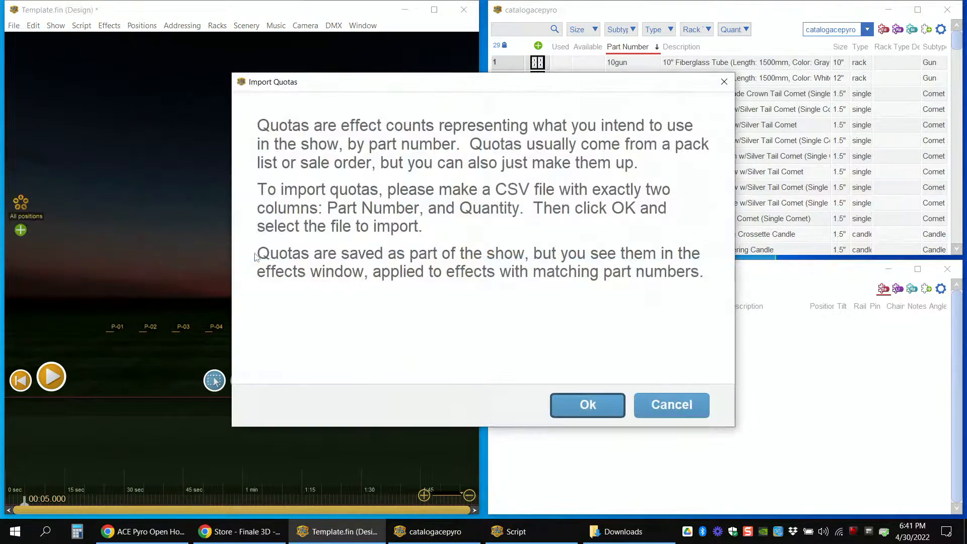
left_click(571, 405)
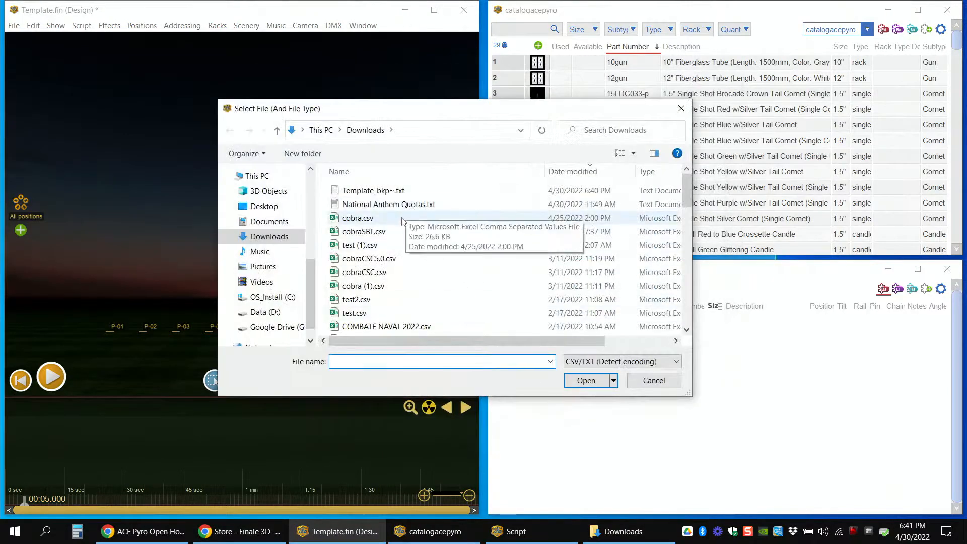
left_click(403, 206)
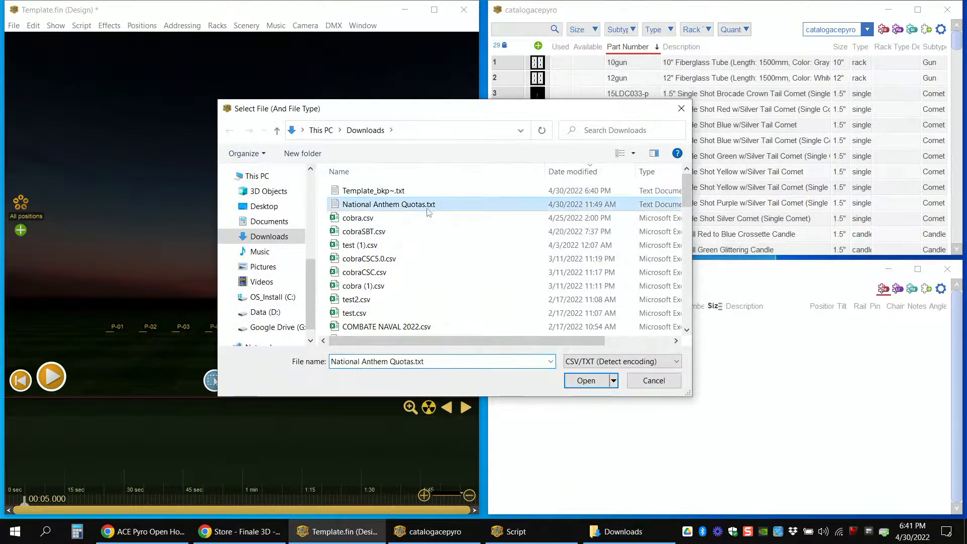
left_click(579, 381)
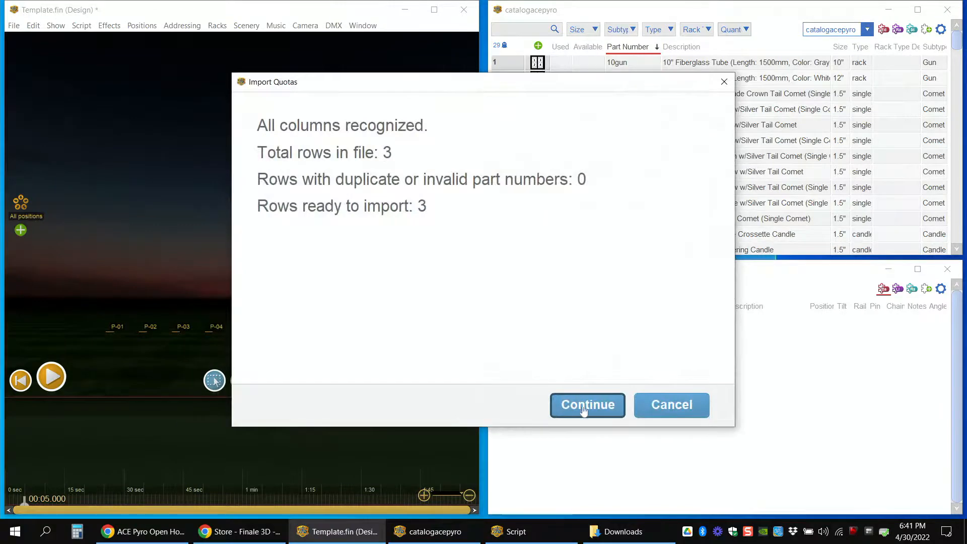
left_click(583, 410)
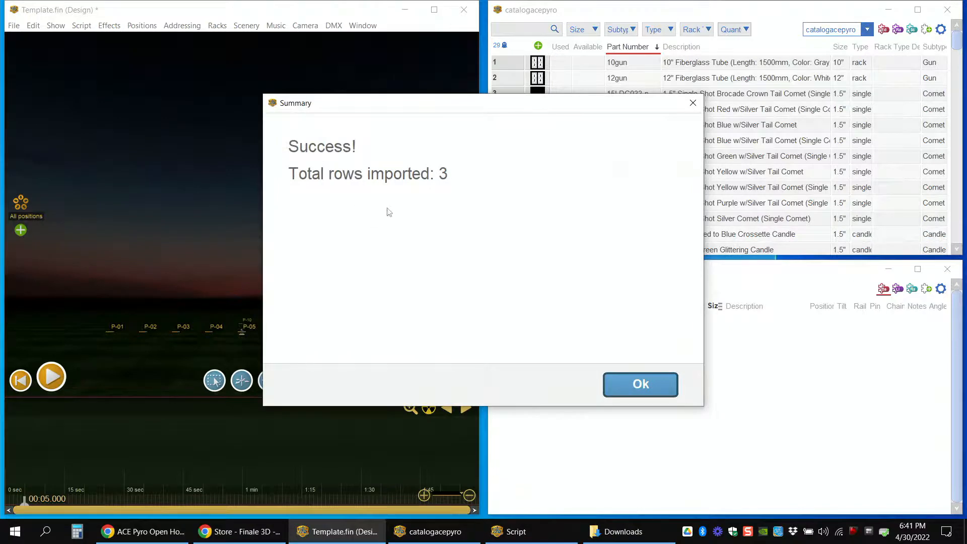
left_click(640, 388)
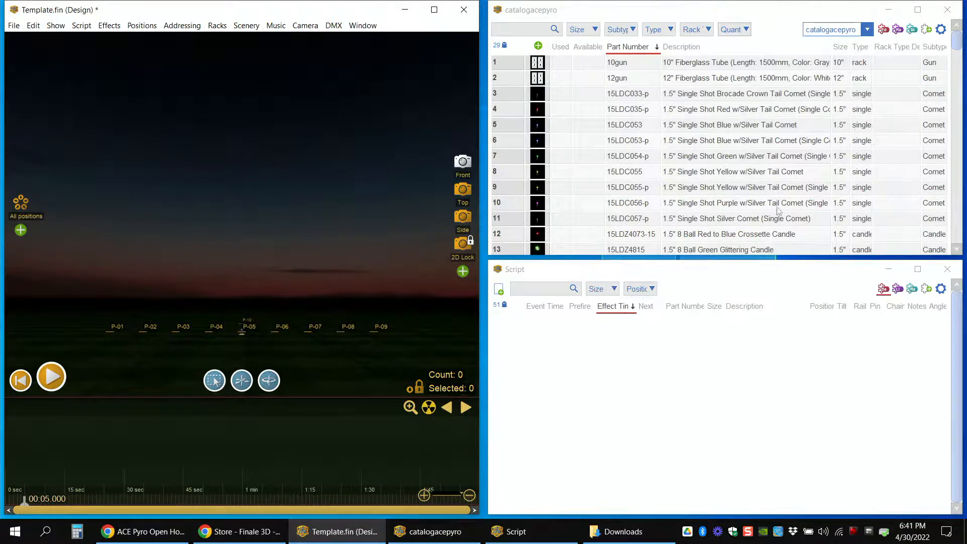
Step: Switch the effects table to its blue-green preset layout and unhide the Remaining Quota column
left_click(734, 9)
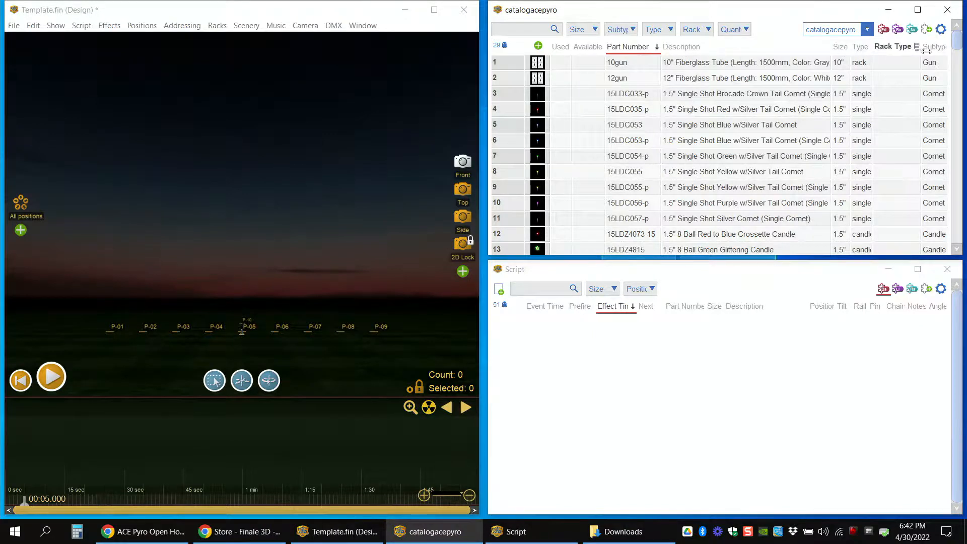
left_click(910, 31)
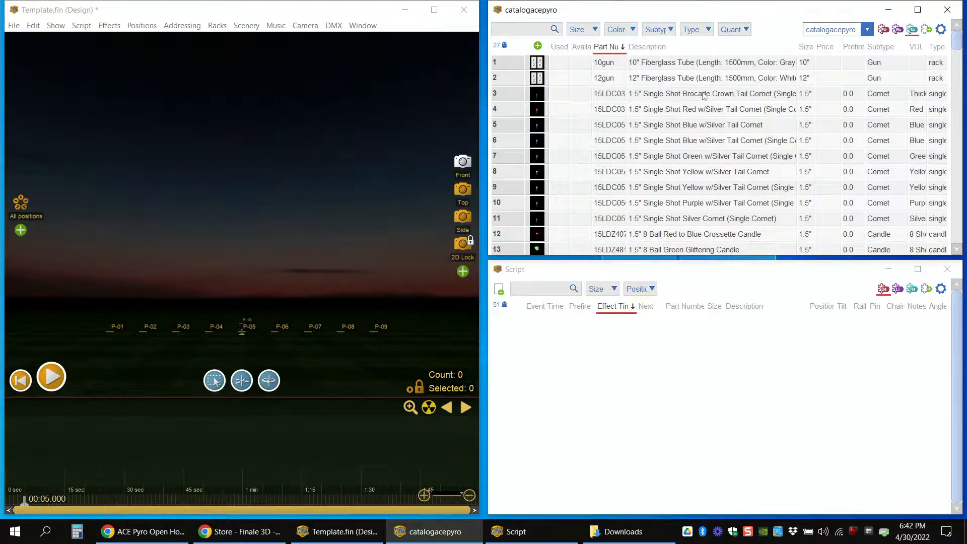
left_click(940, 31)
mouse_move(924, 49)
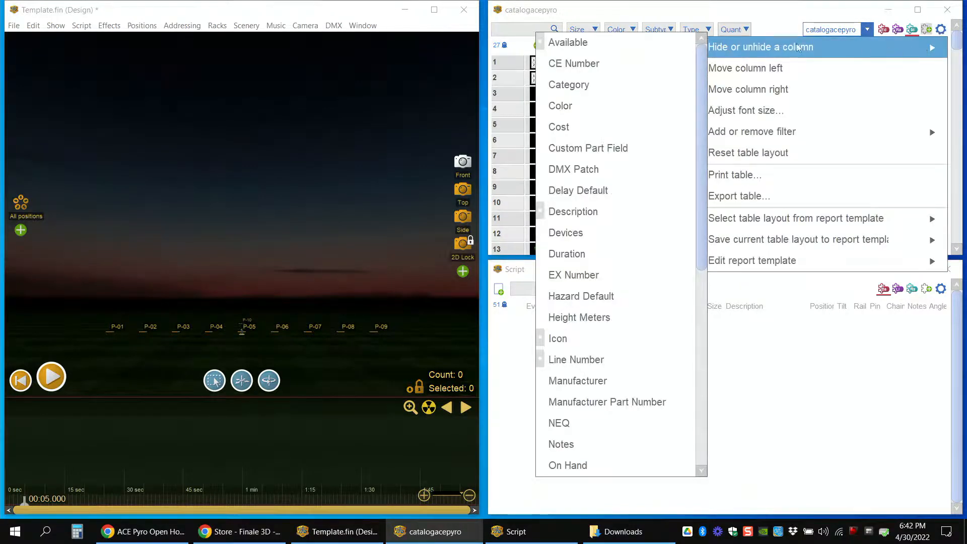
scroll(638, 106, "down", 3)
scroll(636, 129, "down", 4)
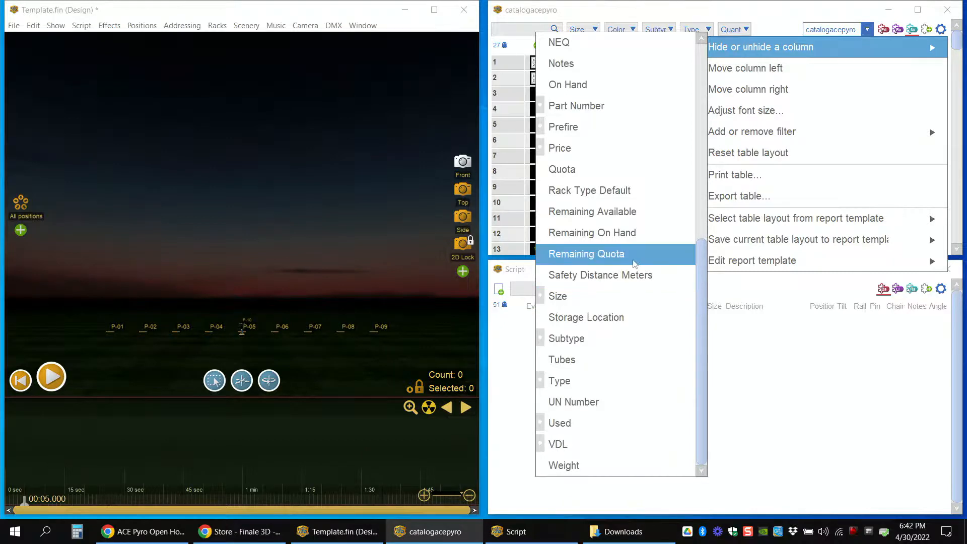
left_click(591, 257)
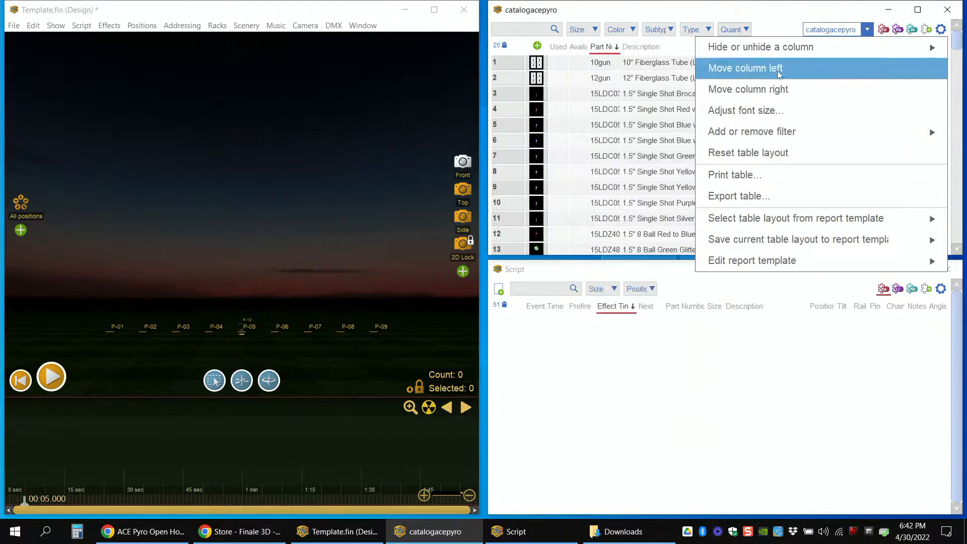
left_click(774, 18)
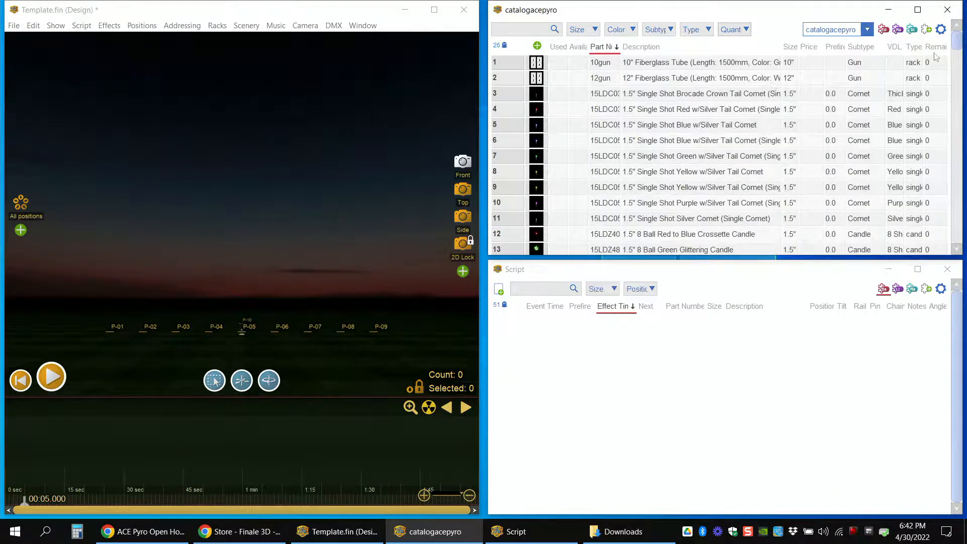
Step: Widen the Remaining Quota column and move it left until it sits between Available and Part Number
left_click_drag(928, 49, 885, 50)
right_click(906, 50)
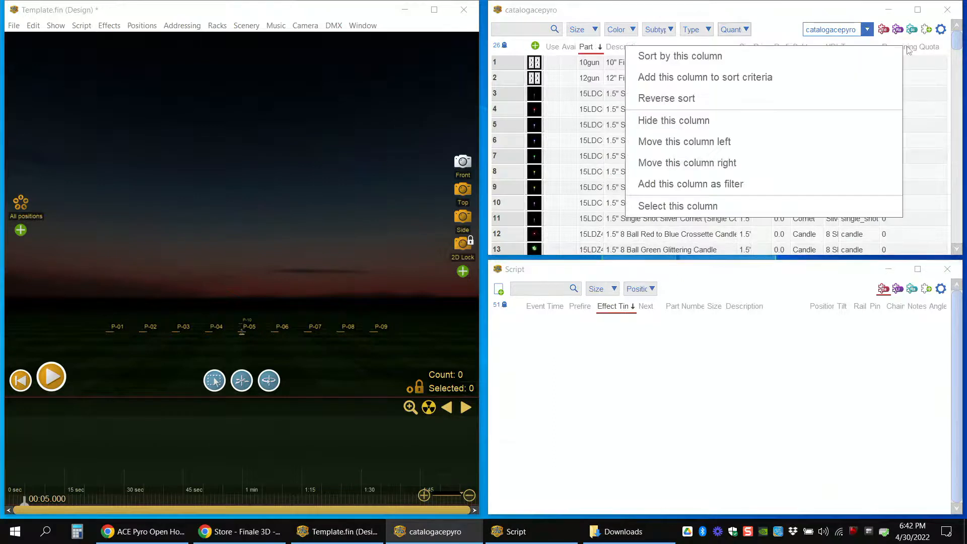
left_click(849, 143)
left_click(849, 144)
left_click(849, 145)
left_click(849, 144)
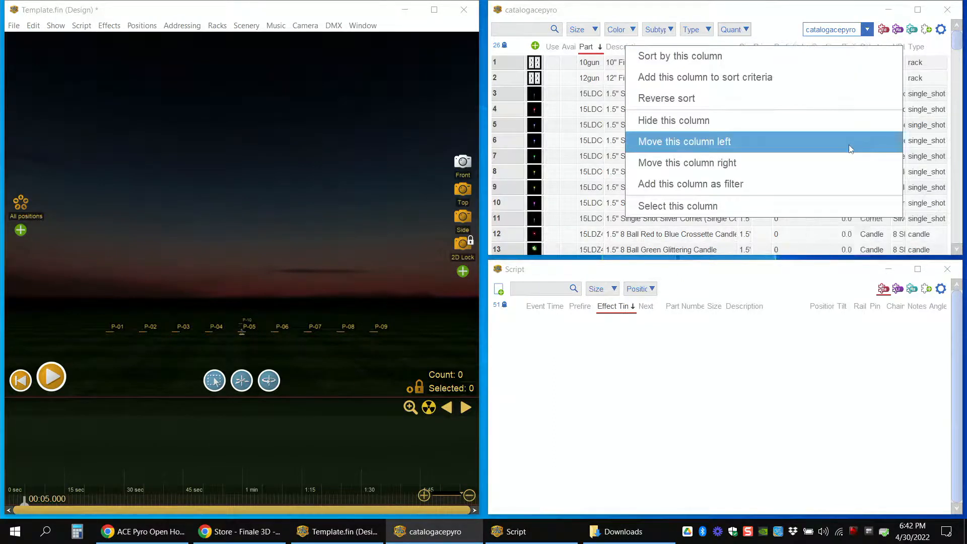
left_click(848, 145)
left_click(849, 145)
left_click(848, 145)
left_click(848, 145)
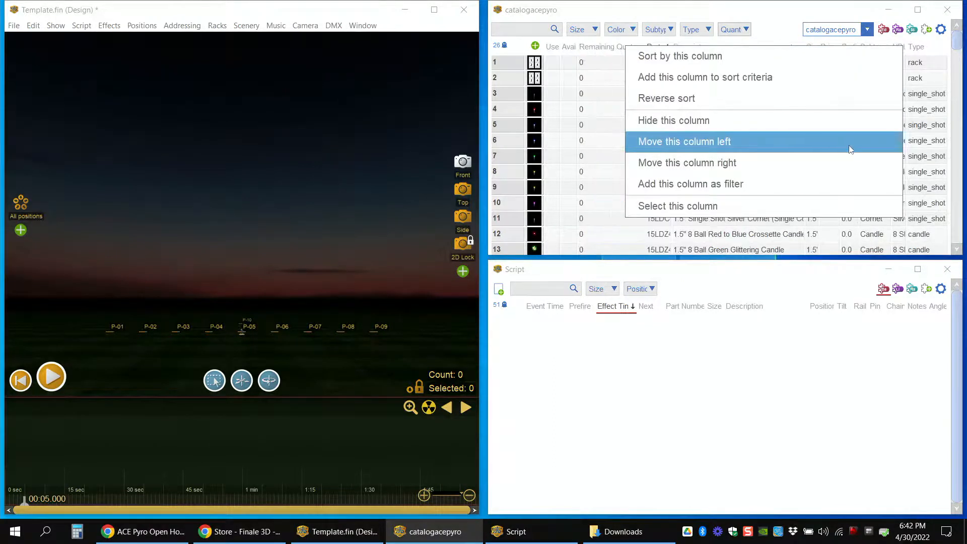
left_click(603, 108)
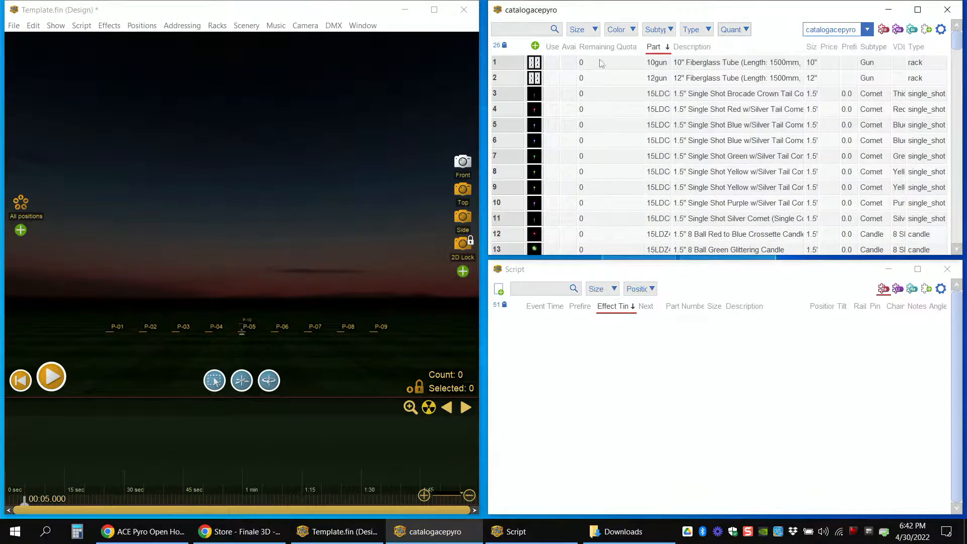
Step: Hide the Available column and widen the Part Number column in the effects table
left_click_drag(601, 63, 602, 234)
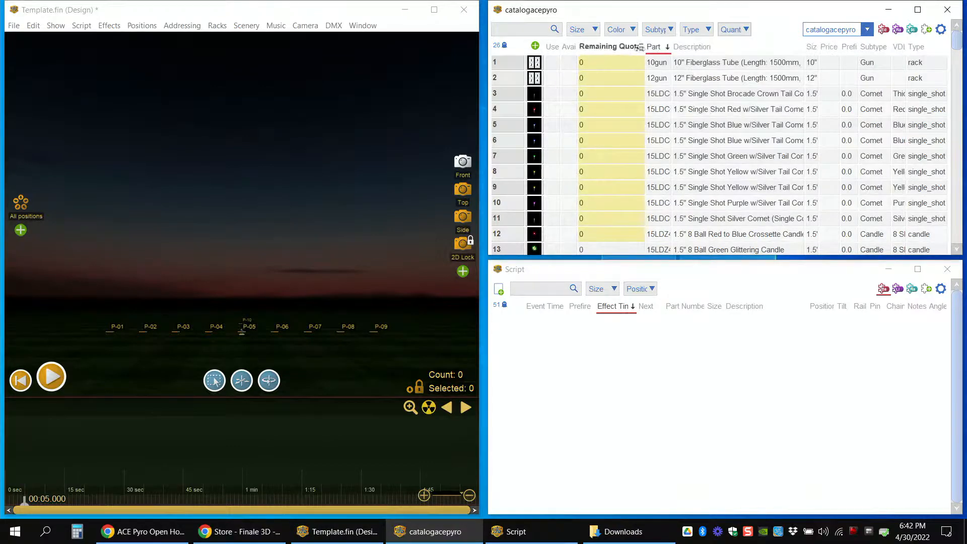
left_click_drag(640, 47, 673, 49)
left_click_drag(578, 47, 593, 50)
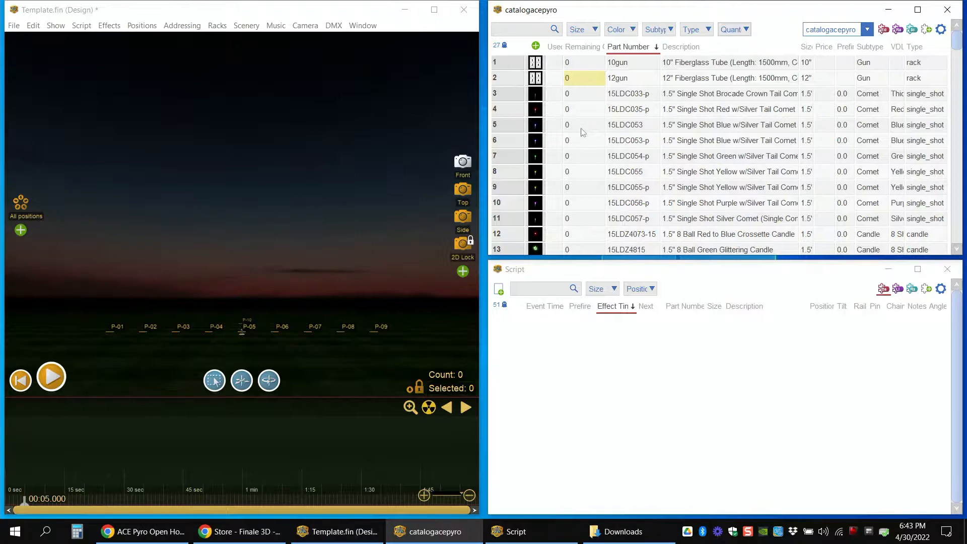
Step: Filter the effects table by quantity to list only effects with Quota > 0
scroll(593, 145, "down", 2)
scroll(593, 144, "up", 2)
scroll(593, 145, "down", 1)
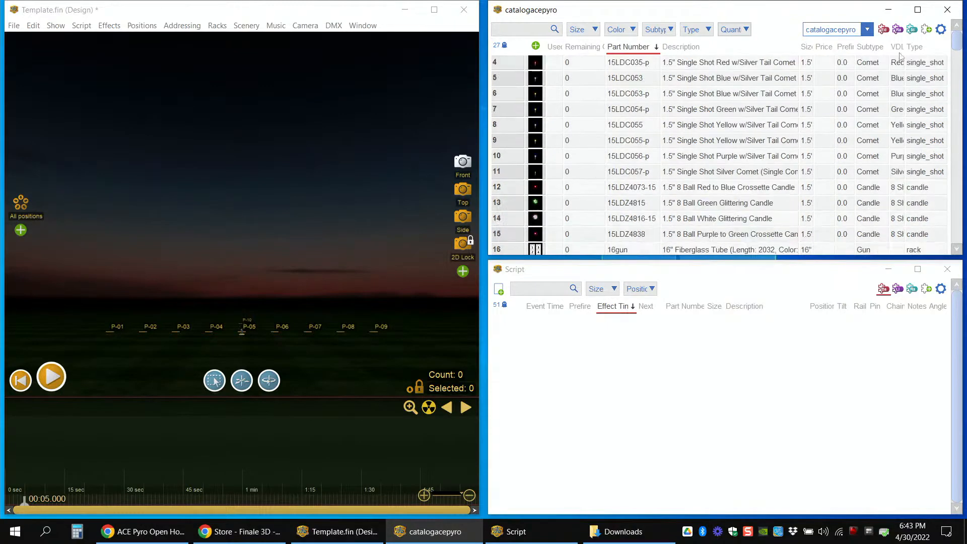
mouse_move(958, 45)
left_mouse_down()
mouse_move(959, 57)
mouse_move(958, 42)
left_mouse_up()
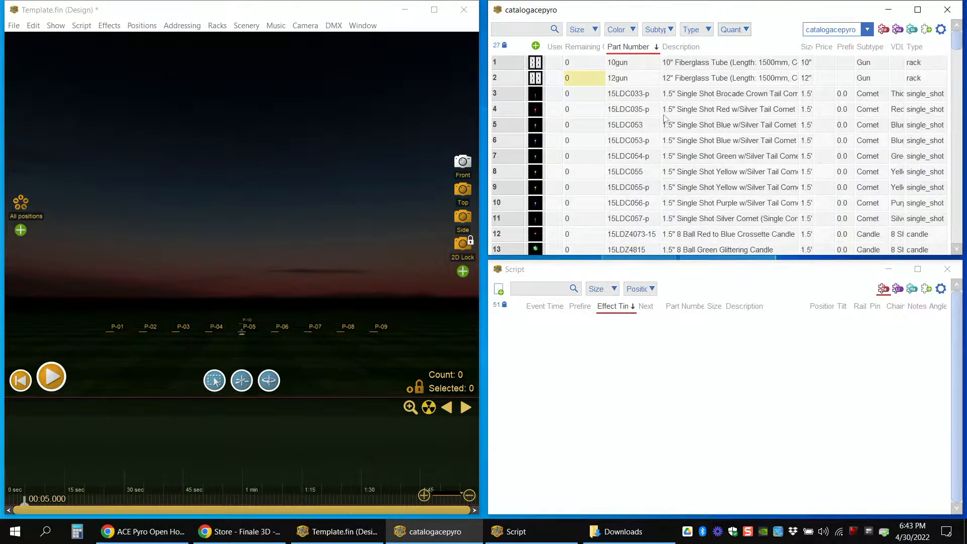
left_click(579, 110)
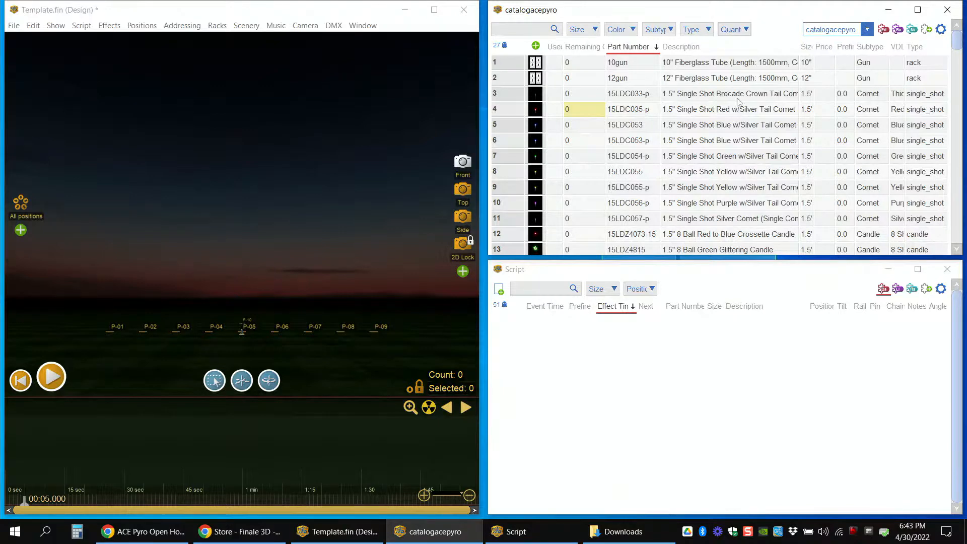
left_click(537, 32)
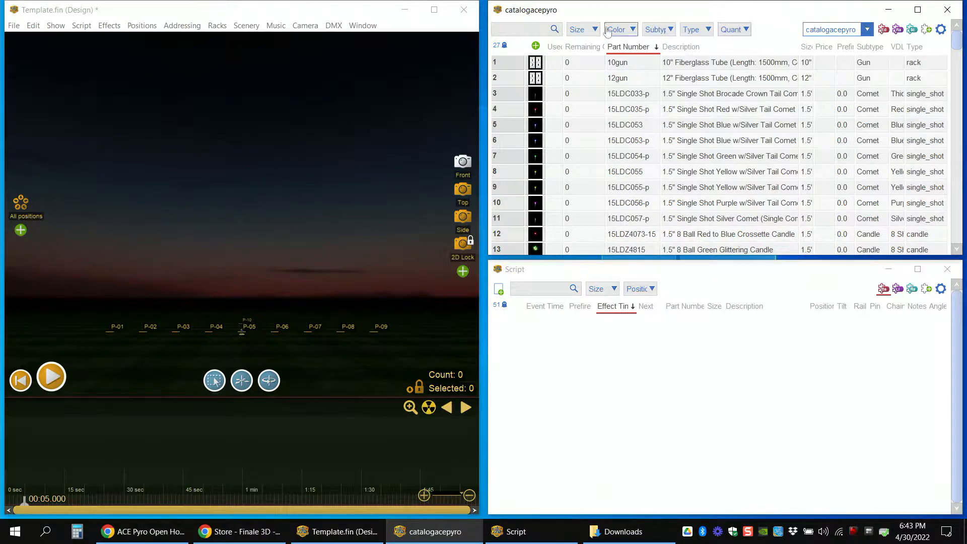
left_click(585, 30)
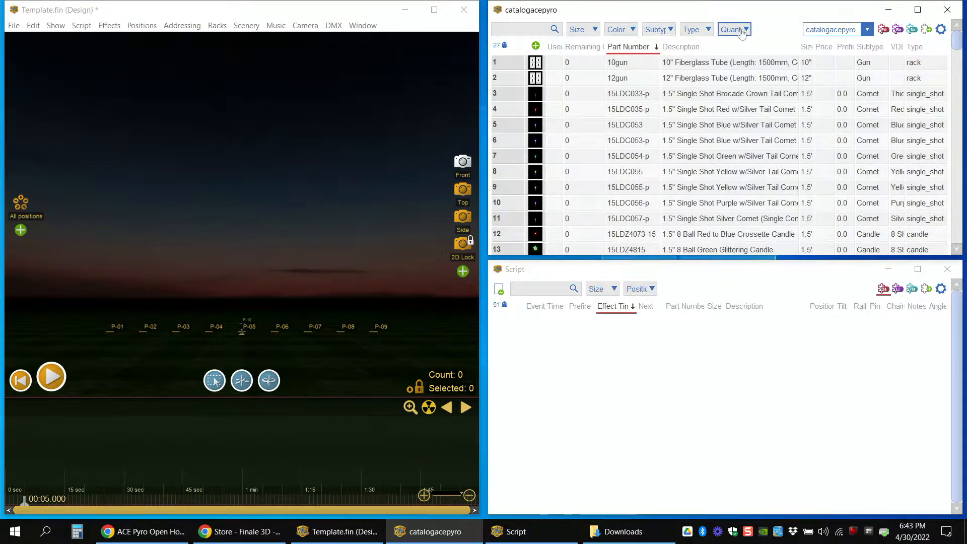
mouse_move(746, 31)
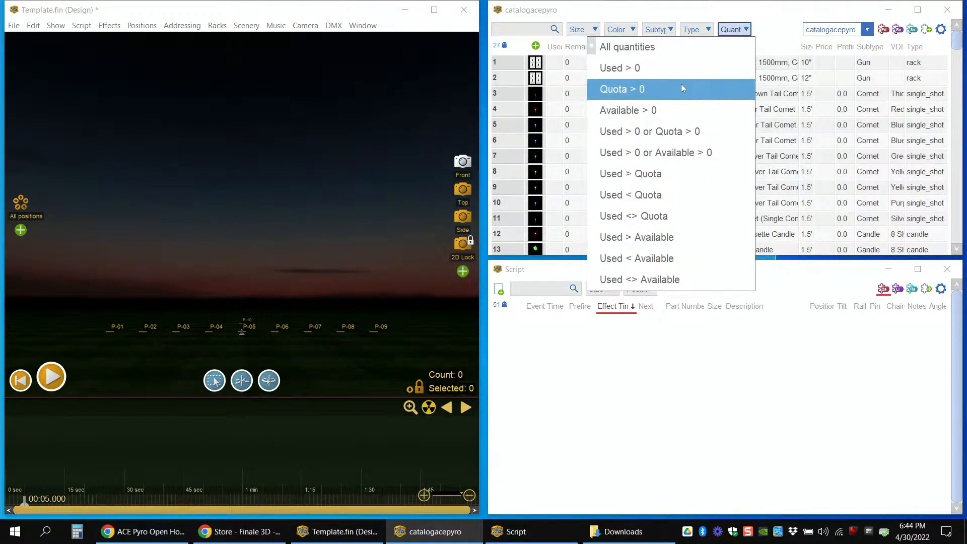
left_click(640, 96)
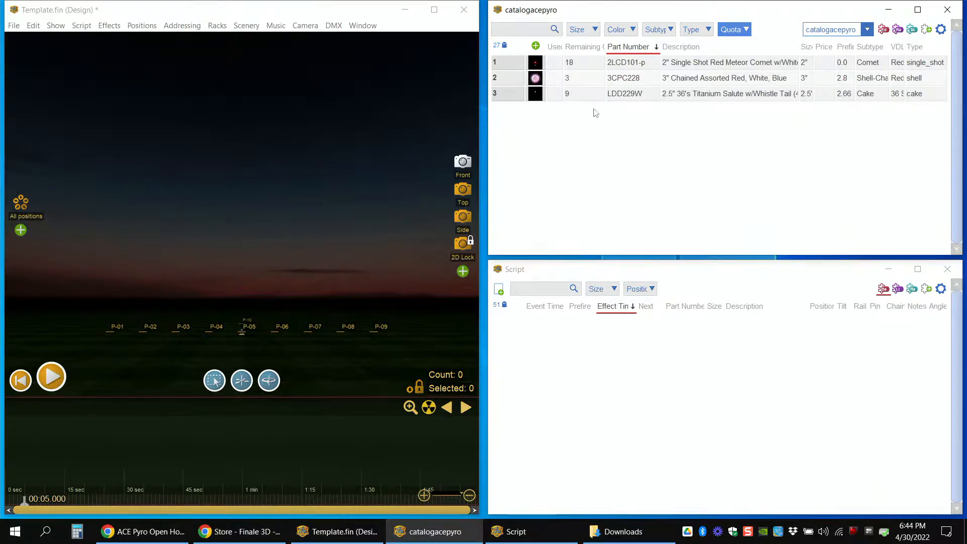
Step: Widen the Used and Remaining Quota columns slightly in the filtered effects table
left_click(503, 64)
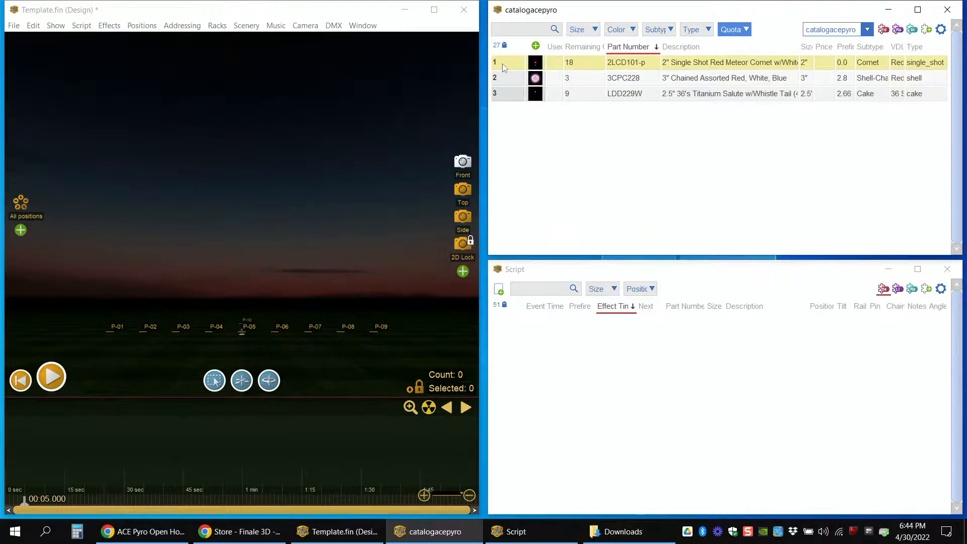
left_click(579, 64)
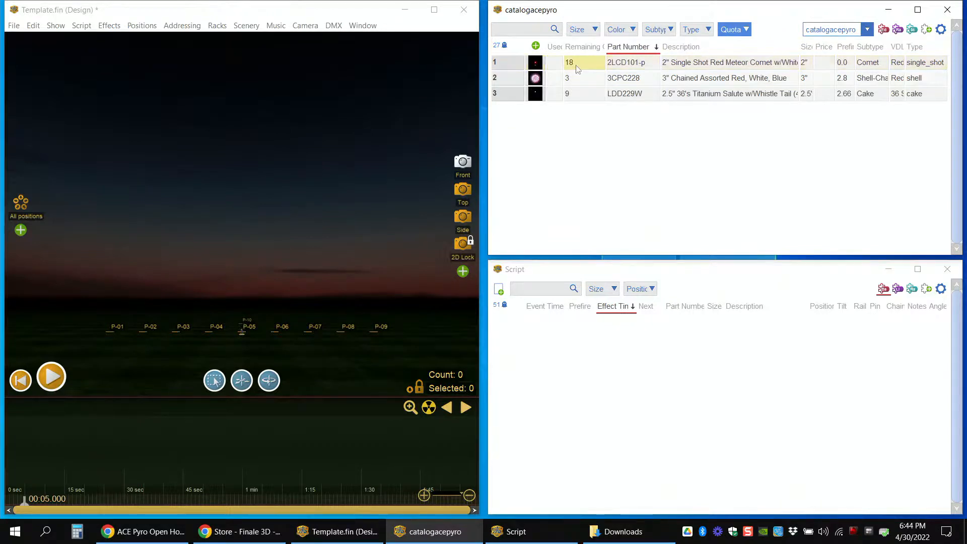
left_click_drag(603, 48, 574, 47)
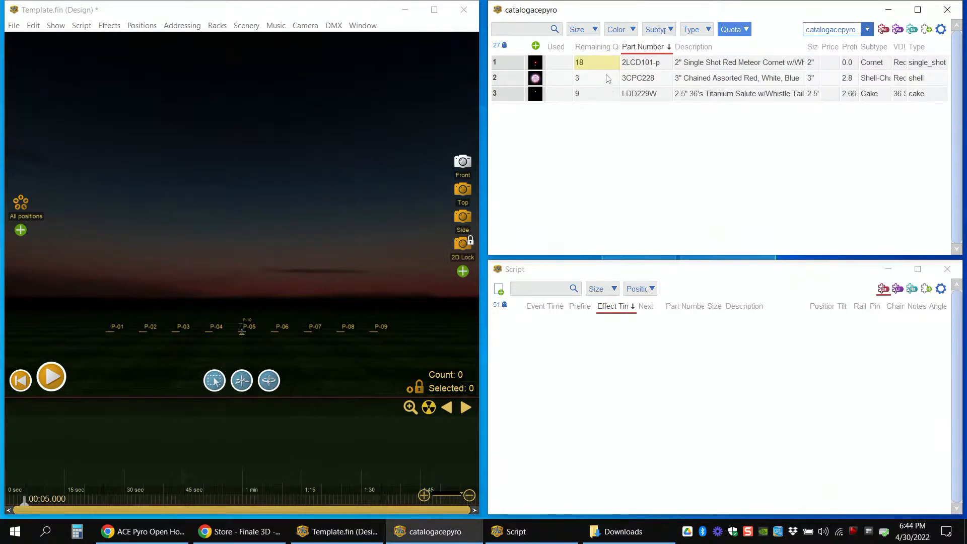
Step: Widen the Description column until the full description of LDD229W fits, and select that effect's part number
left_click(786, 62)
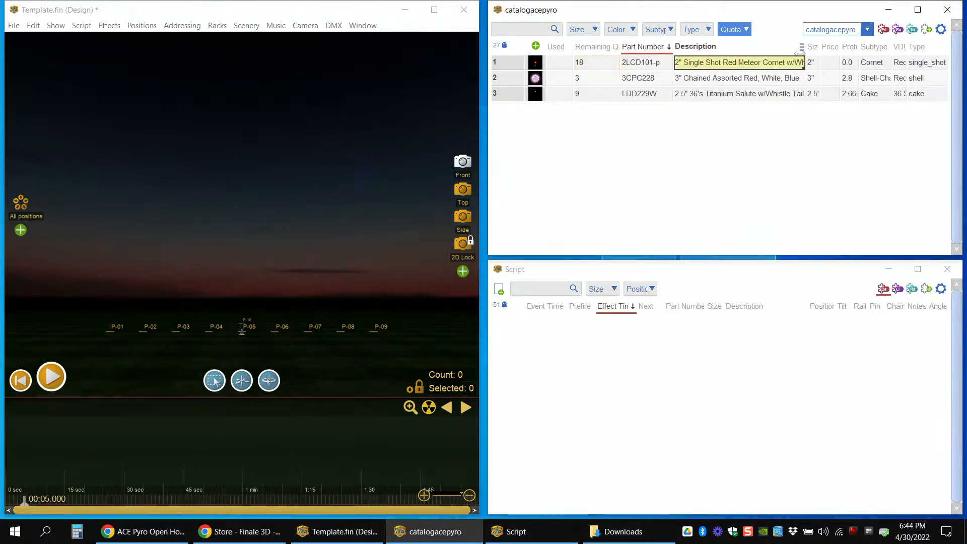
left_click_drag(805, 50, 821, 50)
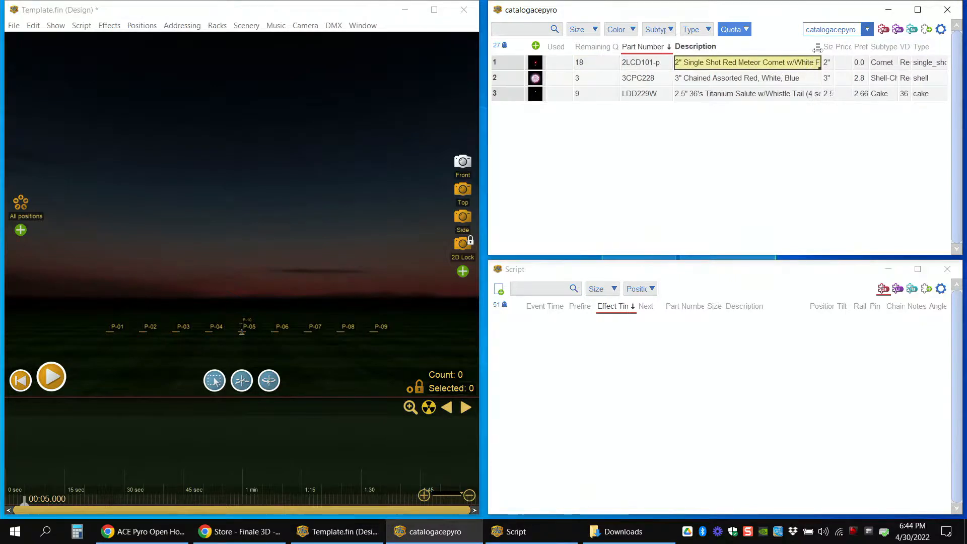
left_click(704, 80)
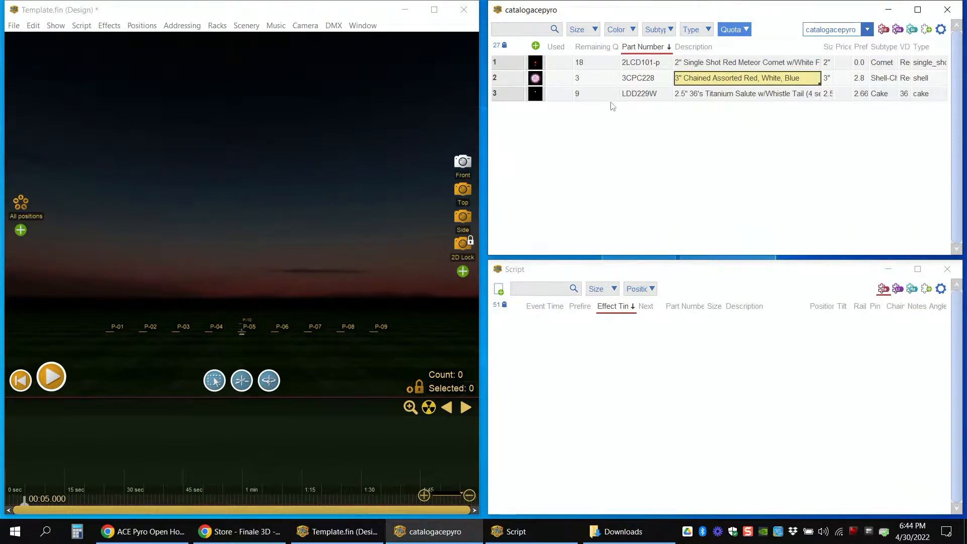
left_click(704, 100)
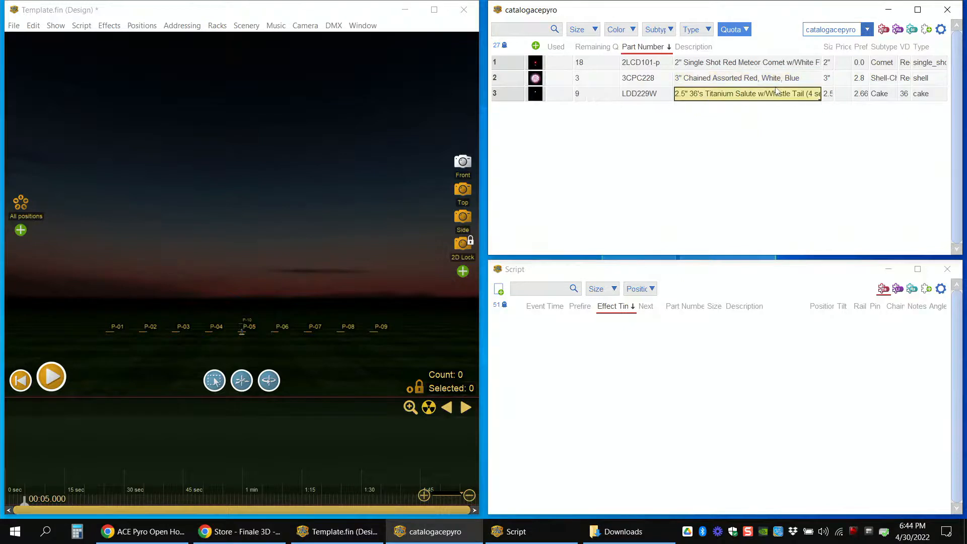
left_click_drag(822, 52, 842, 53)
left_click(649, 96)
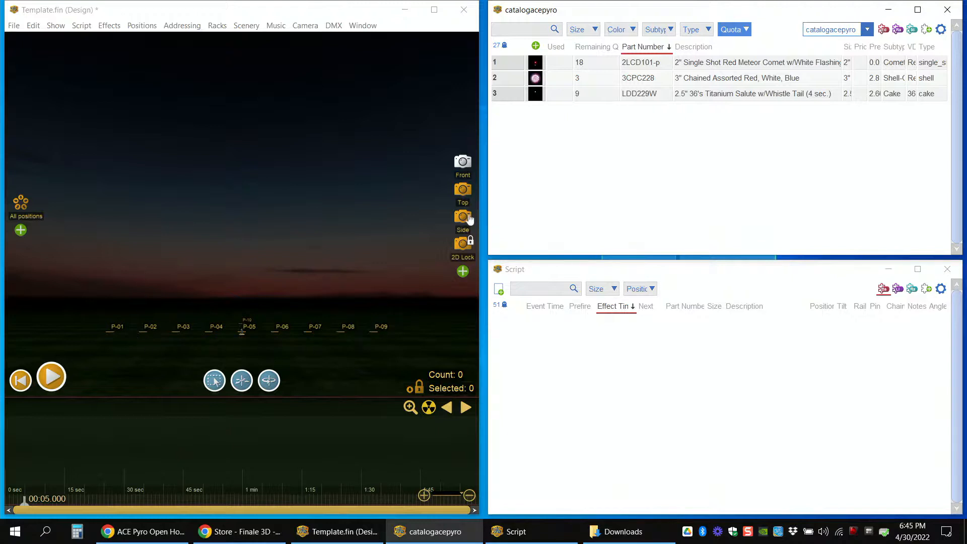
Step: Preview the 2" Single Shot Red Meteor Comet 2LCD101-p and insert it at position P-01 at 00:05.000
left_click(115, 329)
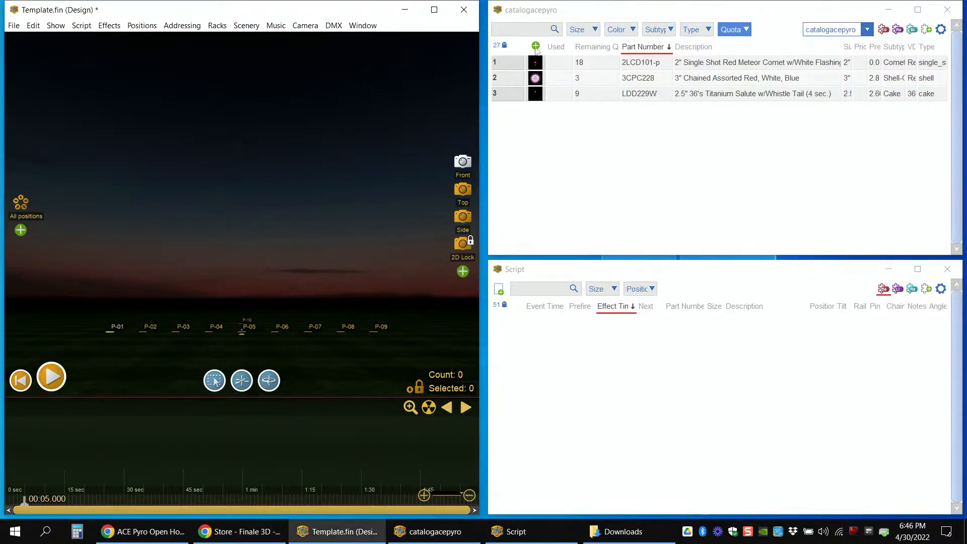
left_click(537, 65)
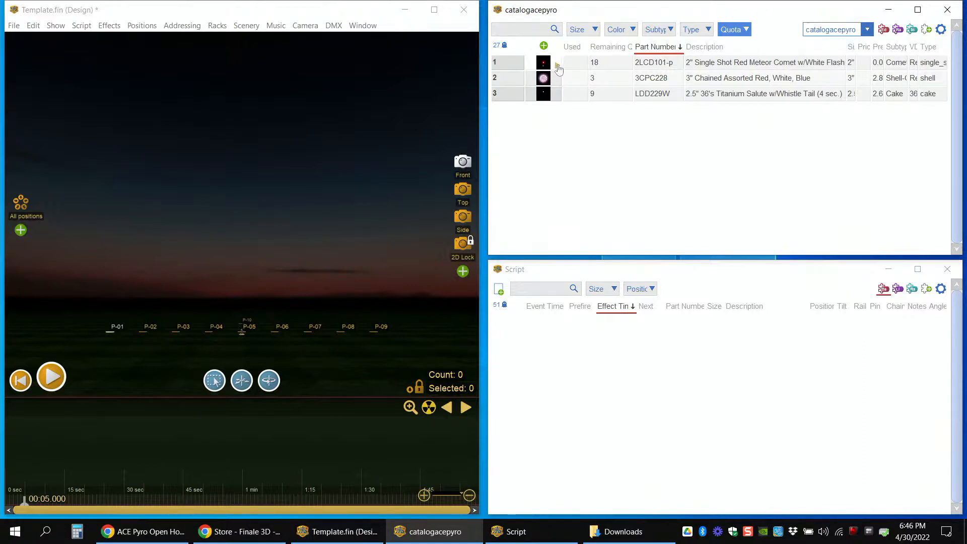
left_click(558, 67)
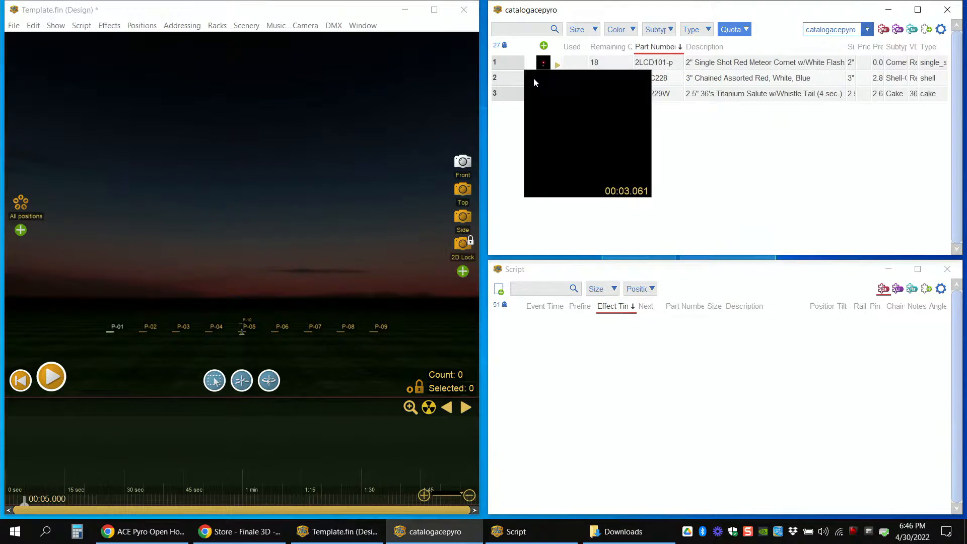
left_click(534, 80)
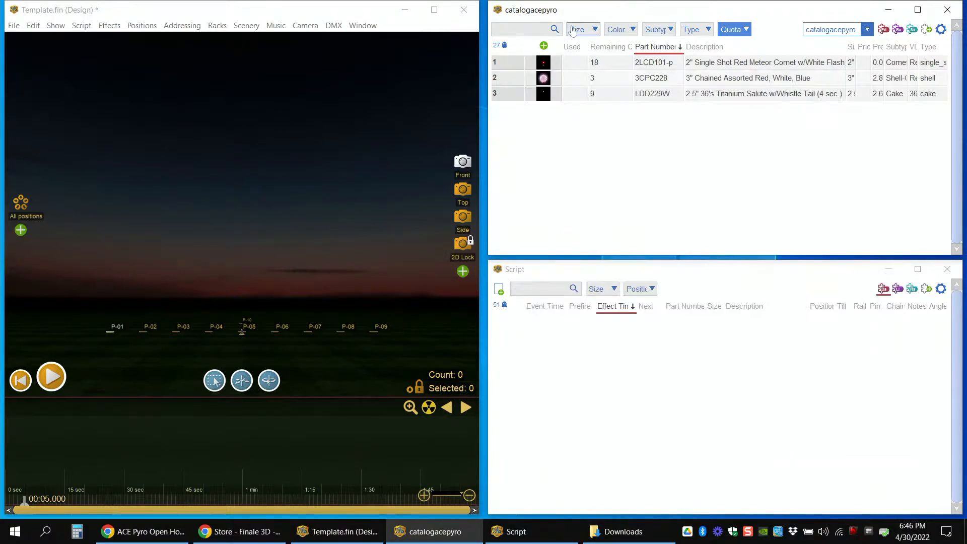
left_click(127, 327)
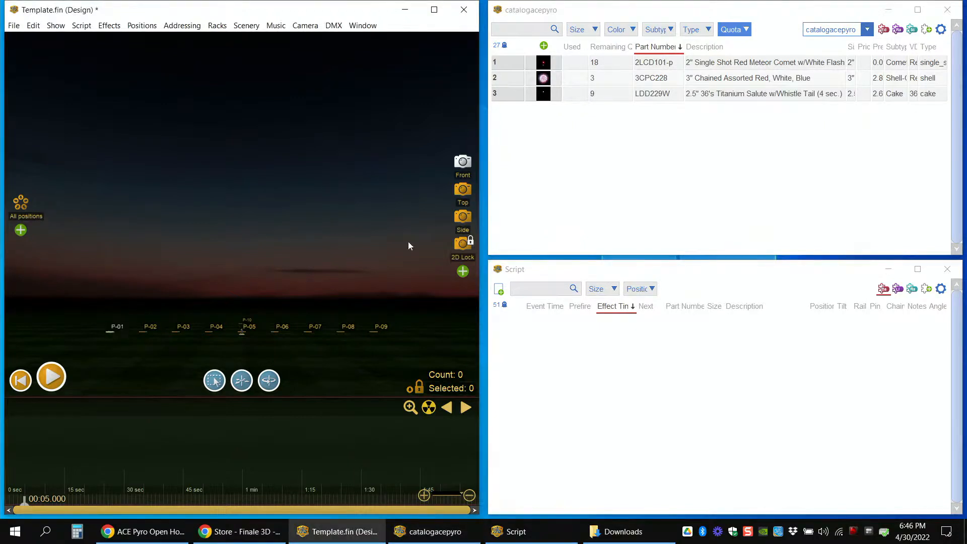
double_click(544, 69)
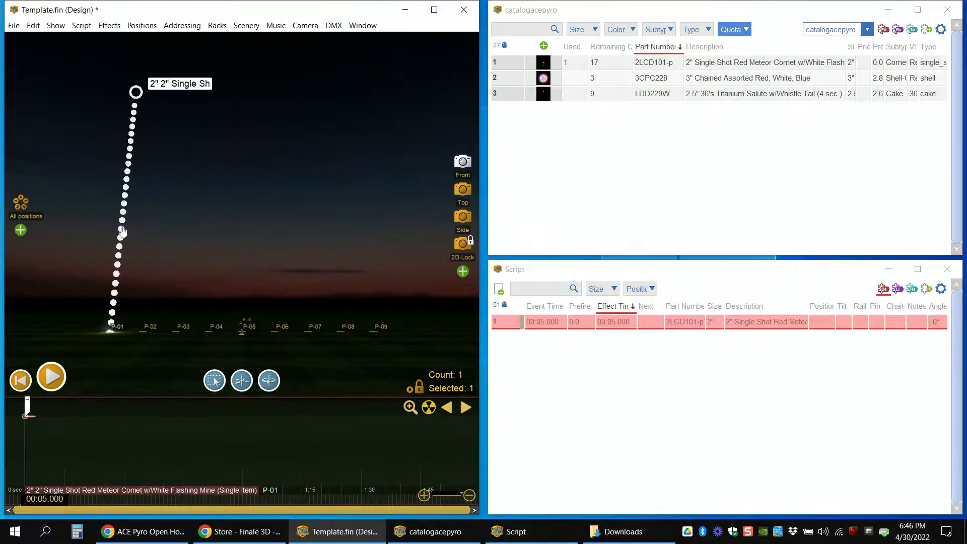
Step: Play back the comet at P-01 starting at about 00:03.158 on the timeline
left_click(17, 427)
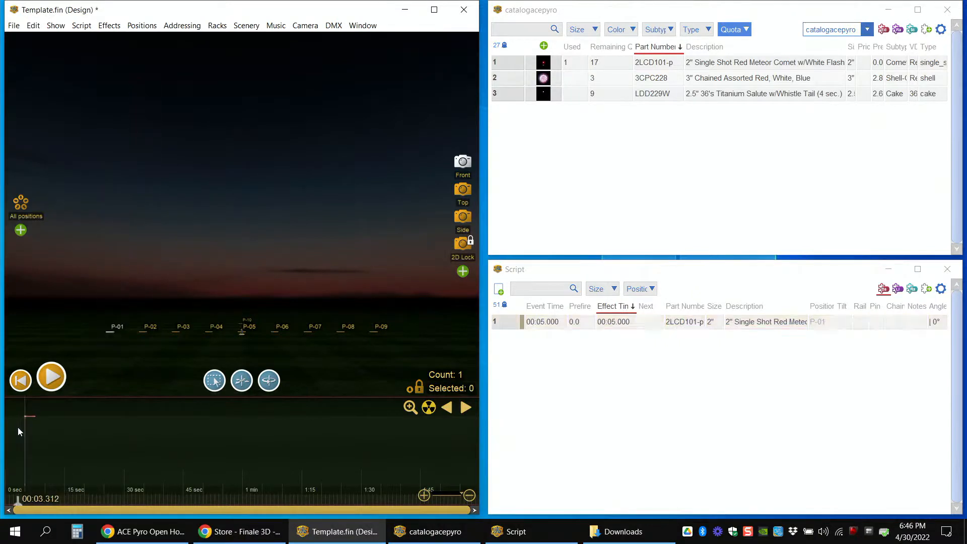
scroll(20, 451, "up", 1)
scroll(20, 456, "up", 1)
mouse_move(17, 504)
left_mouse_down()
mouse_move(49, 503)
mouse_move(15, 504)
left_mouse_up()
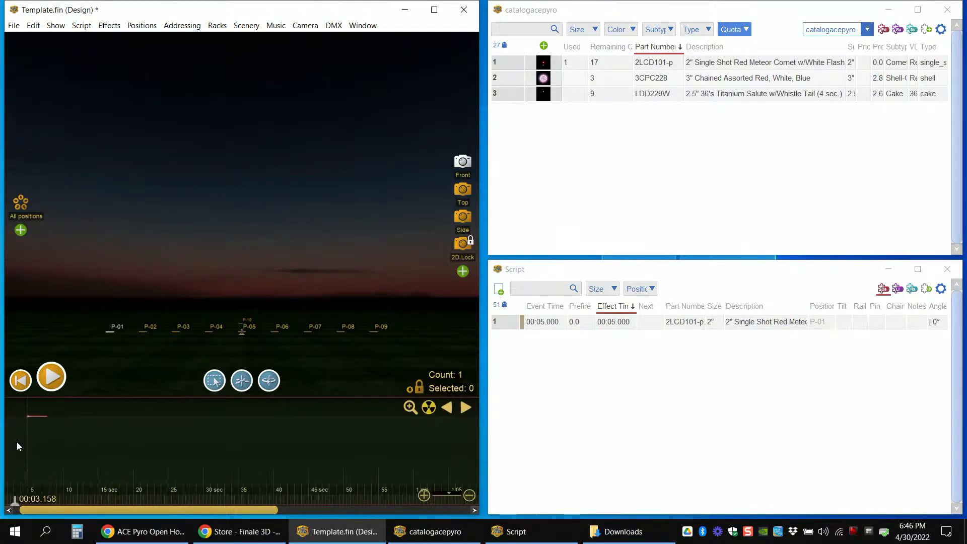
left_click(50, 381)
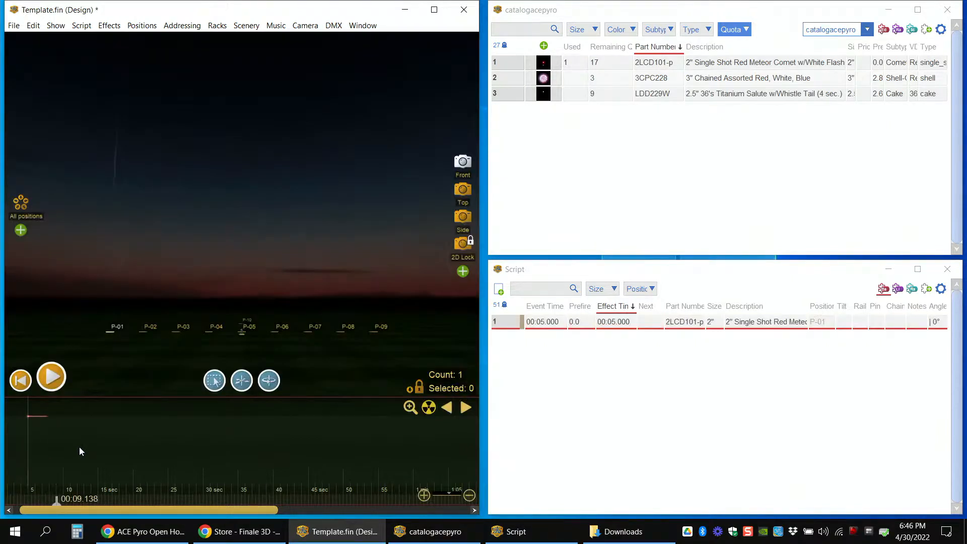
Step: Insert the 2LCD101-p comet at positions P-02 through P-09 at the same time as the P-01 comet, 00:05.000
left_click(28, 416)
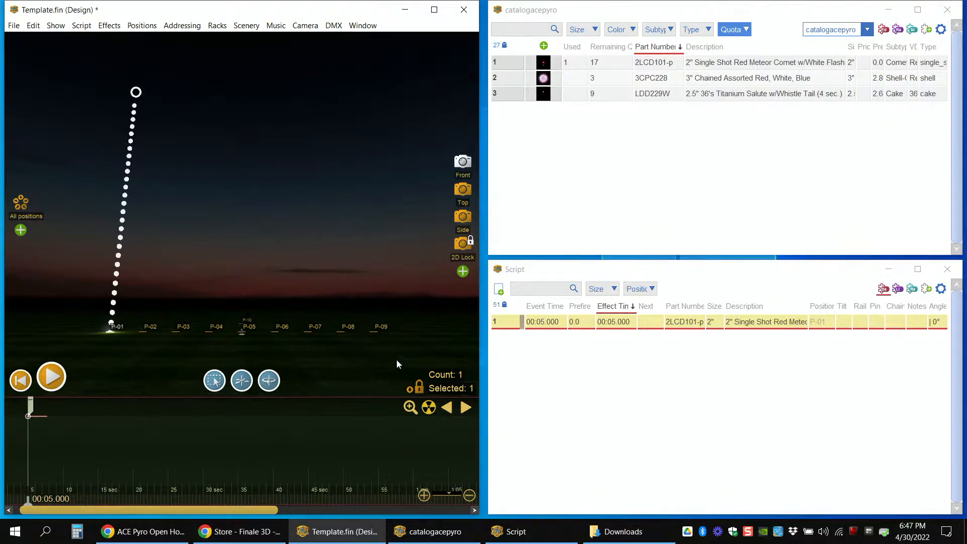
left_click_drag(401, 346, 354, 348)
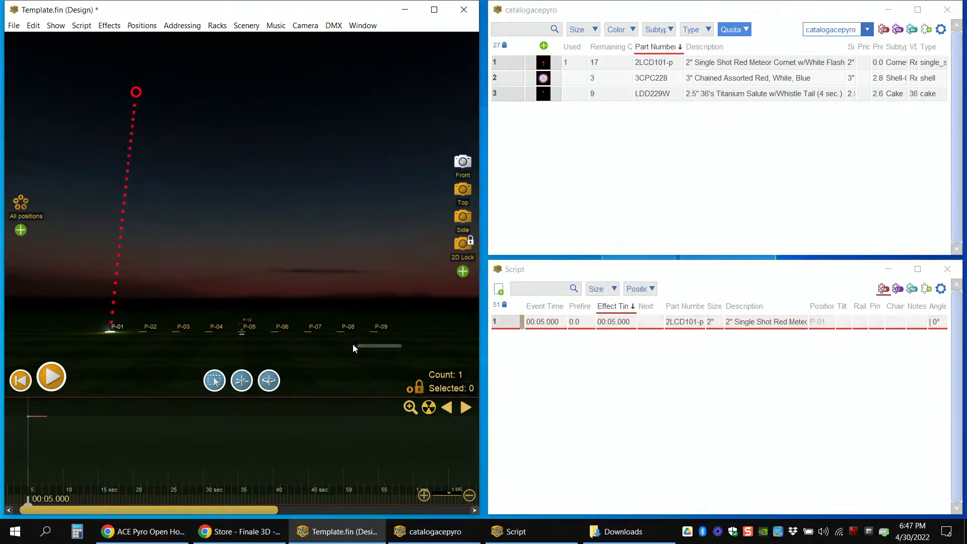
left_click_drag(281, 346, 135, 328)
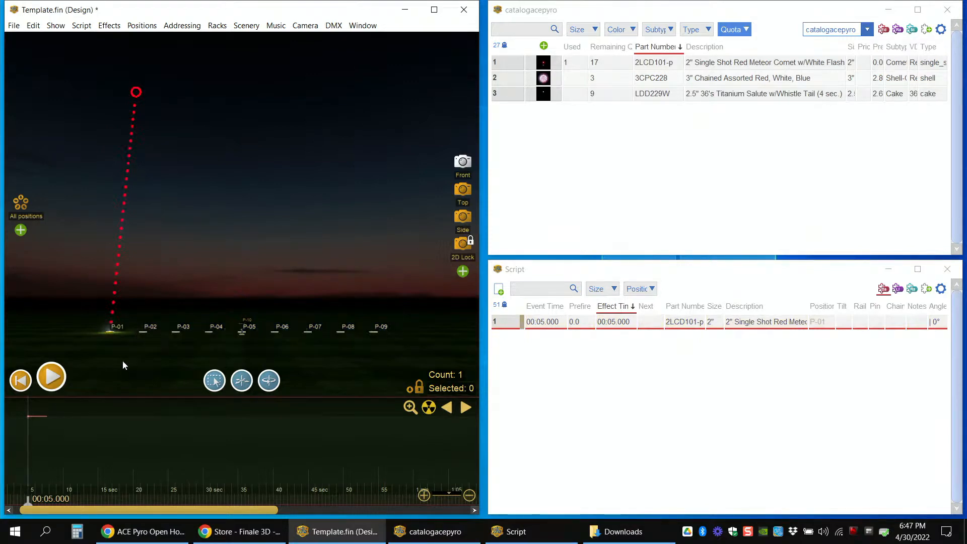
mouse_move(544, 78)
double_click(544, 65)
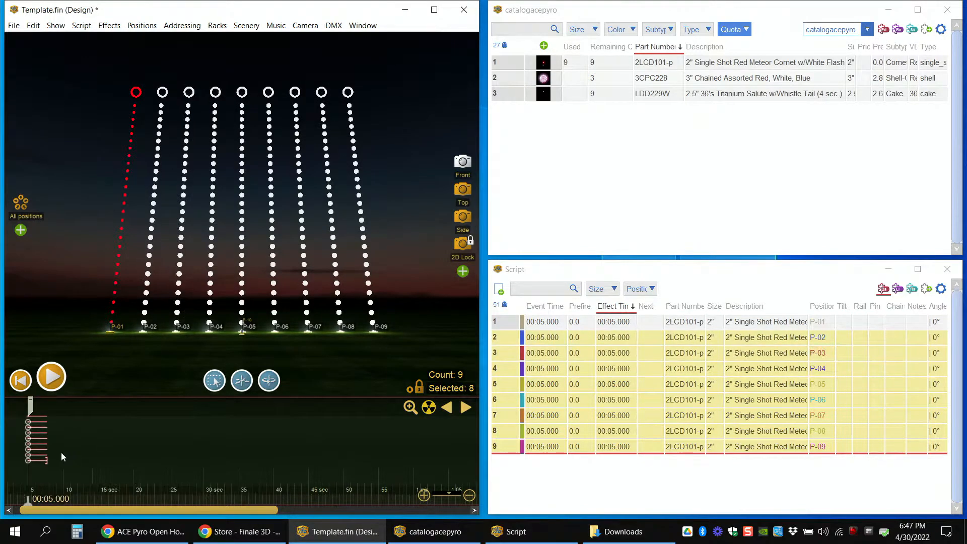
Step: Select all nine comets in the script and tilt them together to 20 degrees
mouse_move(7, 432)
left_mouse_down()
mouse_move(144, 439)
mouse_move(75, 441)
left_mouse_up()
left_click_drag(501, 325, 502, 452)
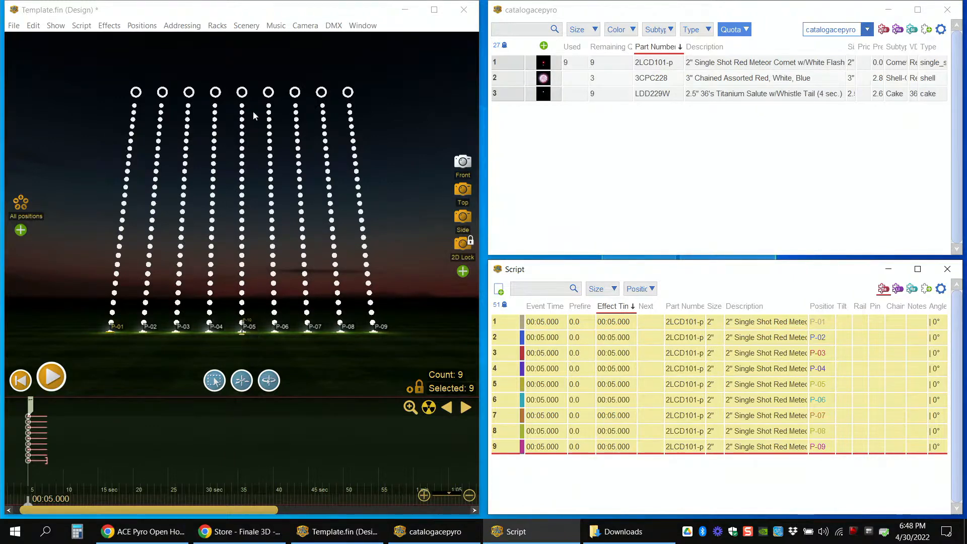
left_click(242, 93)
left_click_drag(242, 92, 321, 104)
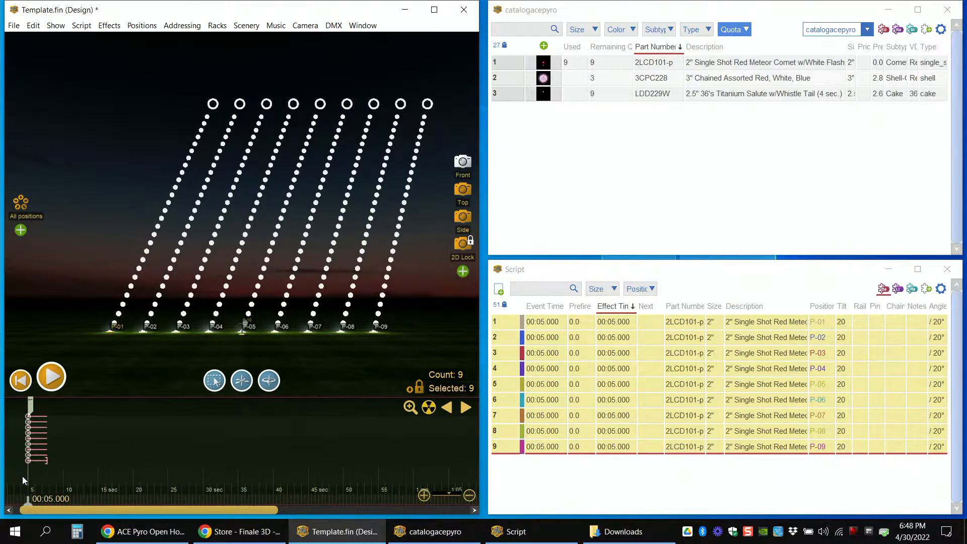
Step: Play the nine tilted comets, scrub the playhead to 00:05.387, and select the P-01 comet's trajectory
key("space")
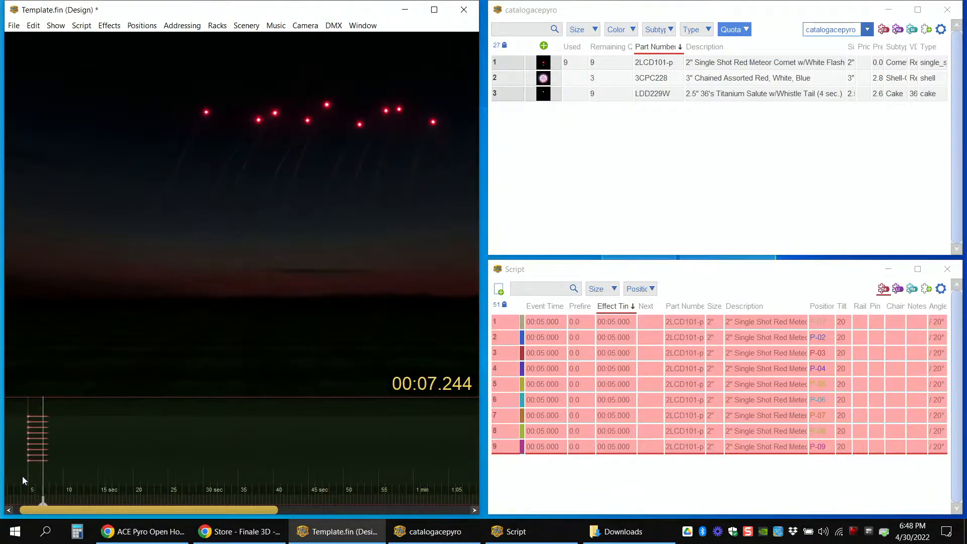
key("space")
left_click_drag(23, 496, 30, 503)
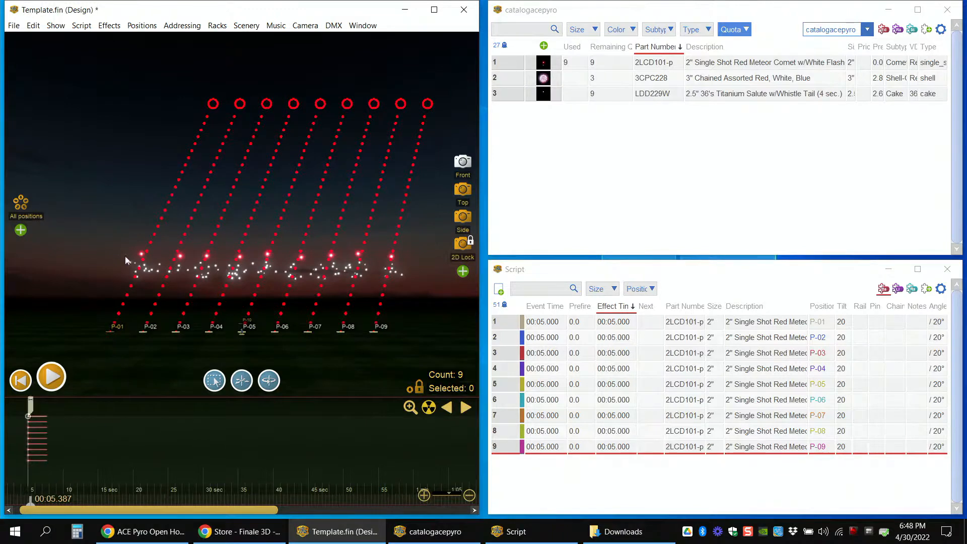
left_click(126, 296)
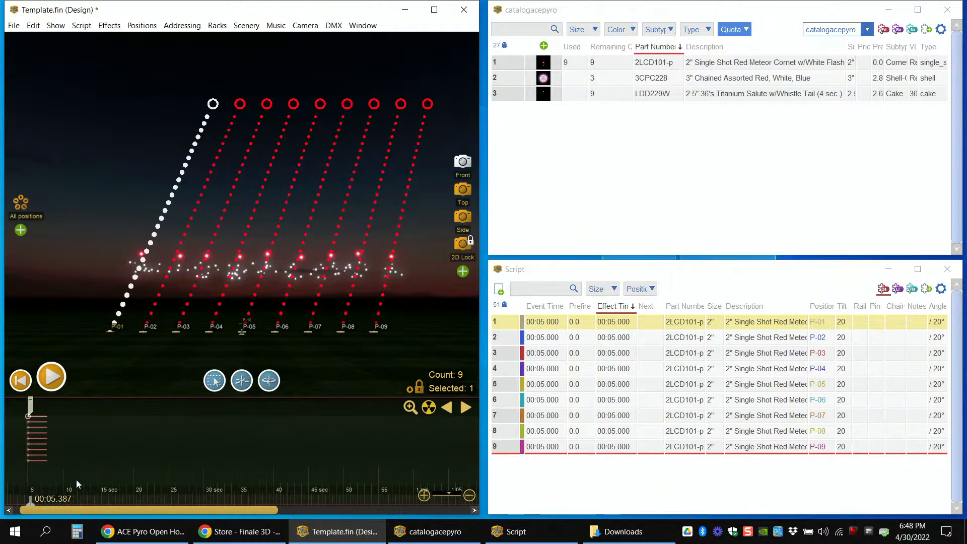
Step: Stretch the nine selected comets along the timeline so they fire in order from 00:05.000 to 00:07.701
left_click(19, 476)
left_click_drag(19, 475, 46, 473)
left_click(35, 473)
scroll(35, 473, "up", 1)
scroll(34, 472, "up", 1)
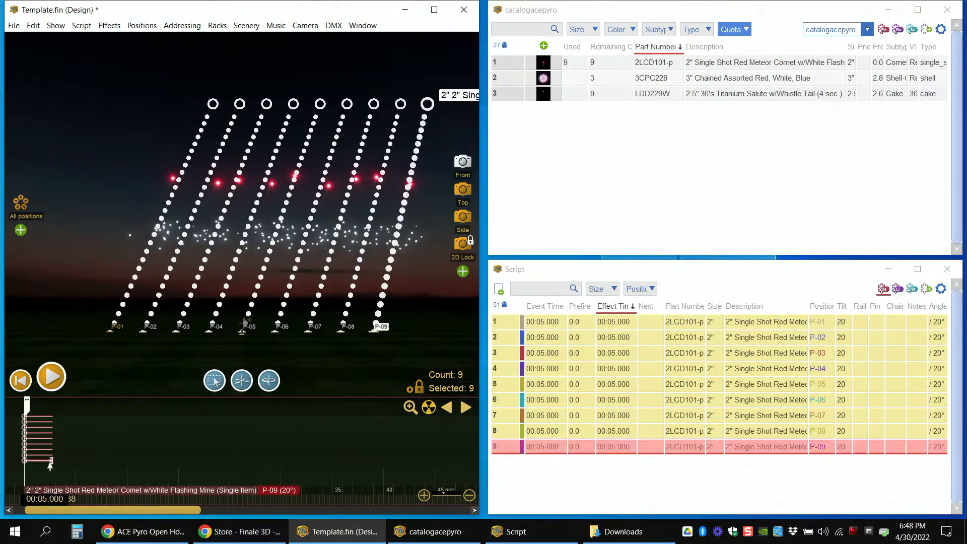
left_click_drag(51, 468, 78, 460)
Step: Play back the stretched run of comets from about 00:04.072
left_click(15, 440)
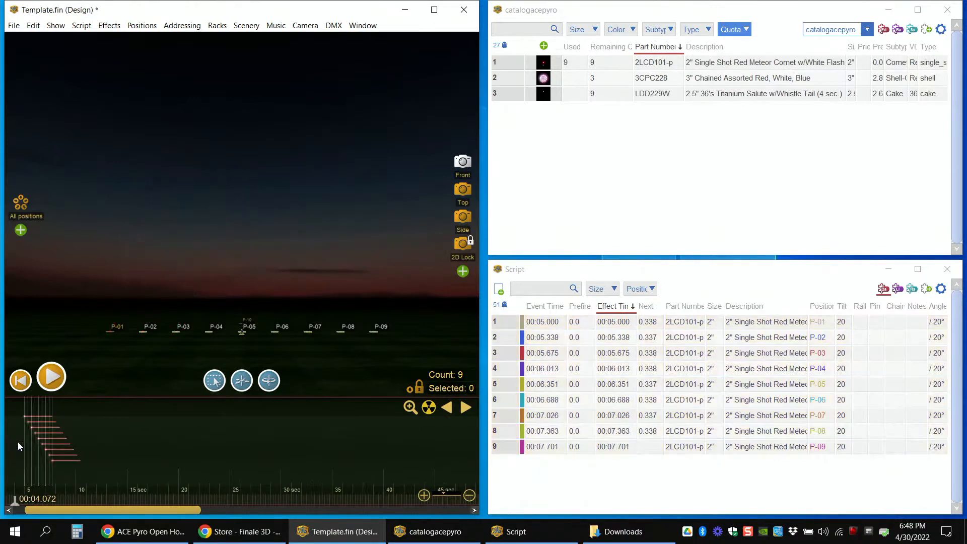
key("space")
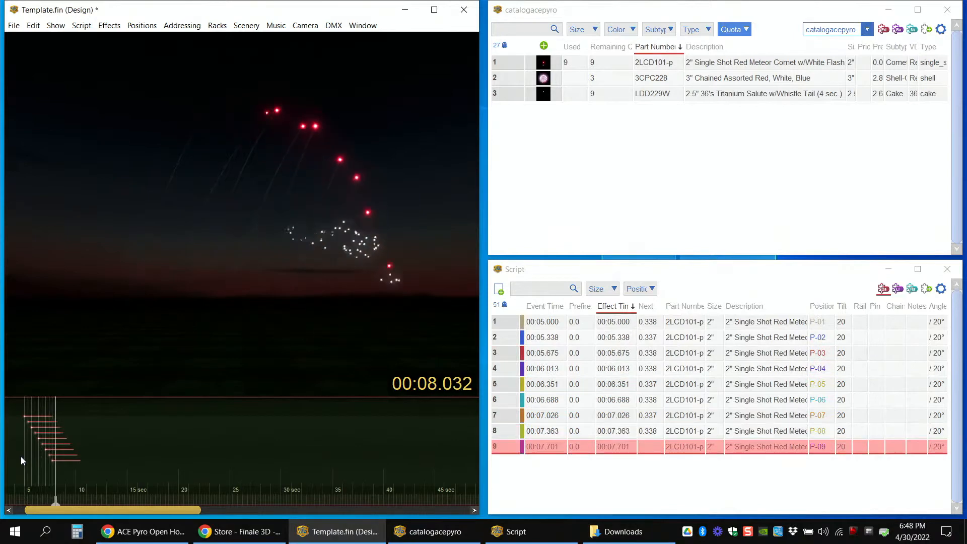
key("space")
Step: Make the nine simultaneous comets into a left-to-right sequence with a 0.1 time interval and a 0.8 total duration
left_click_drag(16, 448, 35, 469)
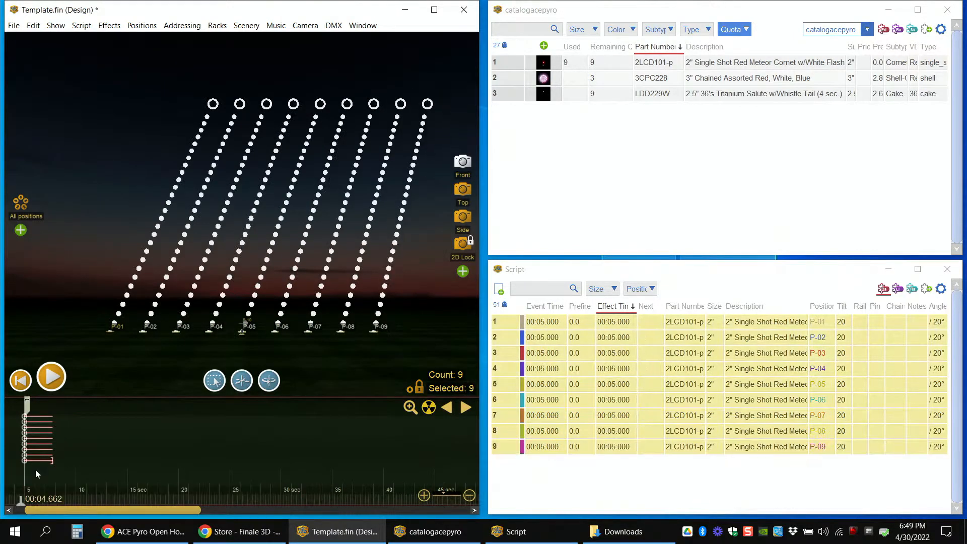
left_click(86, 27)
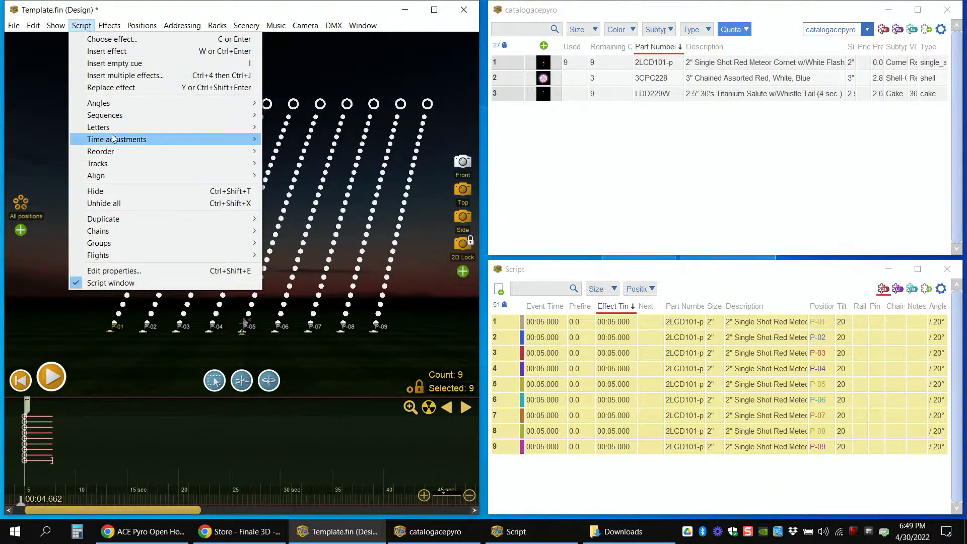
mouse_move(155, 111)
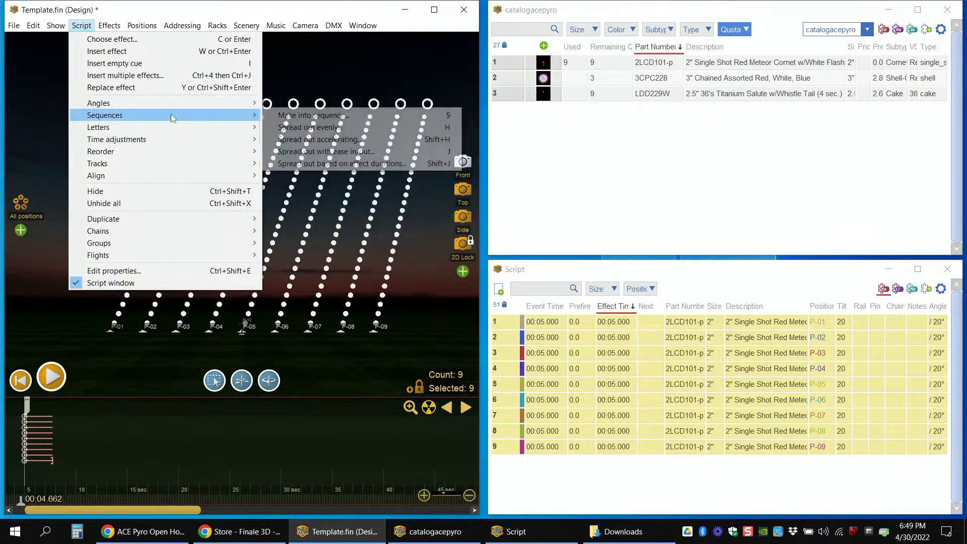
left_click(298, 119)
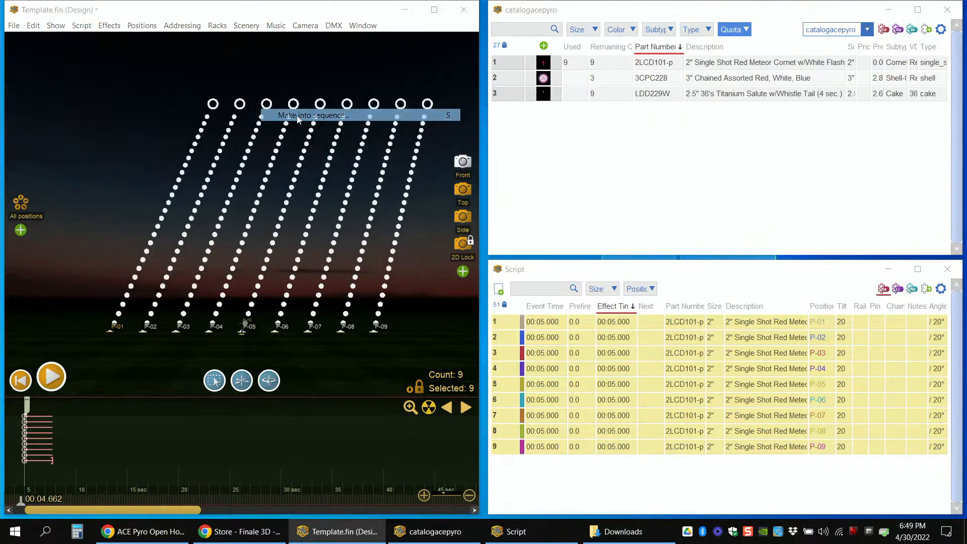
left_click_drag(464, 119, 480, 137)
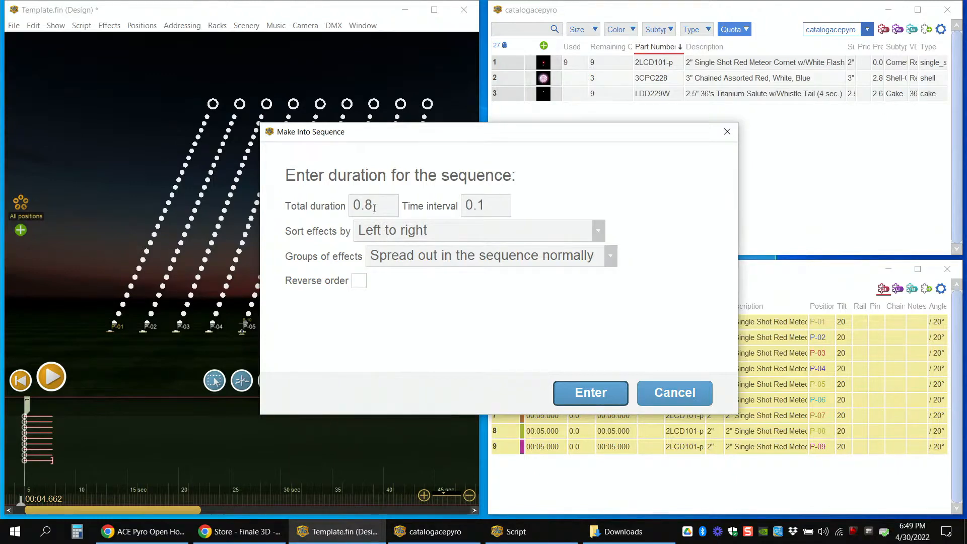
double_click(506, 205)
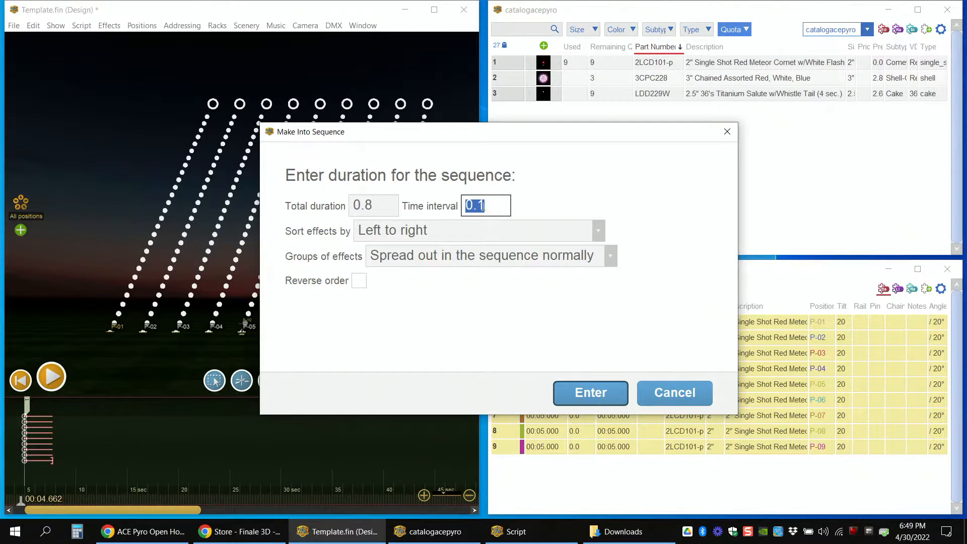
left_click_drag(472, 205, 481, 206)
key("BackSpace")
key("BackSpace")
type(".1")
left_click(589, 395)
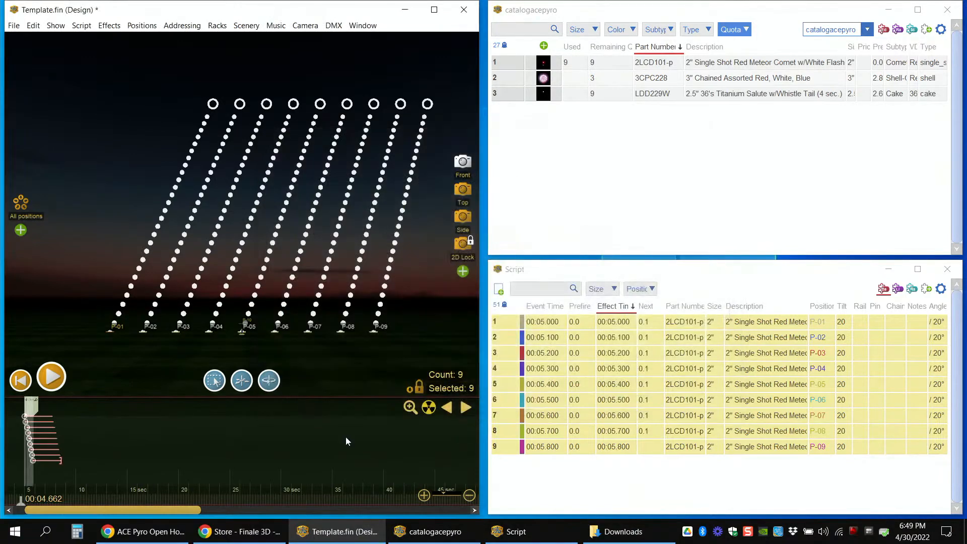
Step: Play the left-to-right comet sequence from about 00:04.589
left_click(17, 441)
scroll(20, 441, "up", 4)
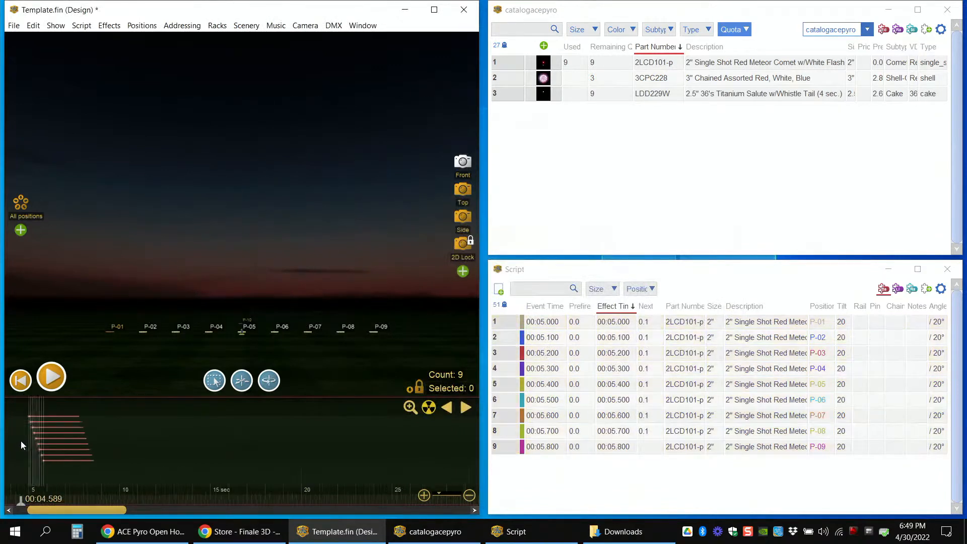
key("space")
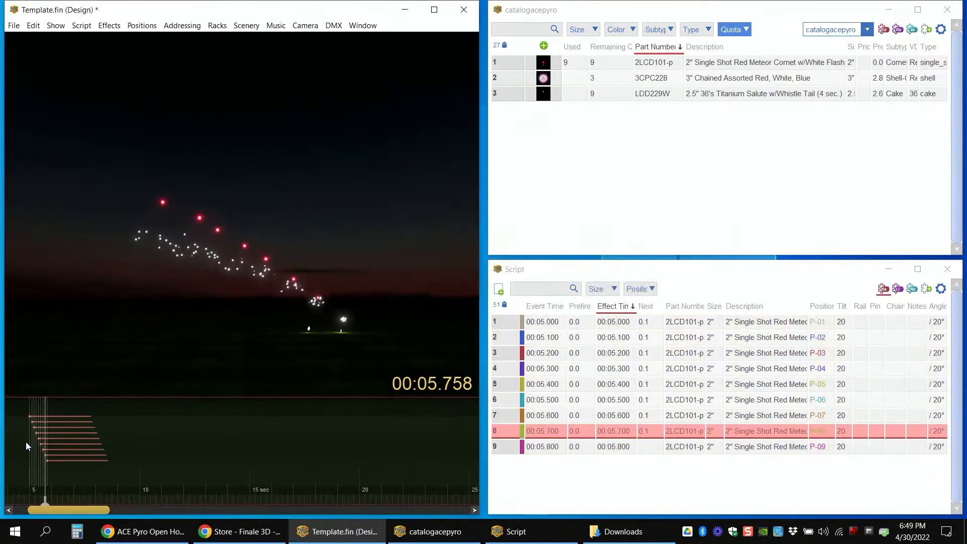
key("space")
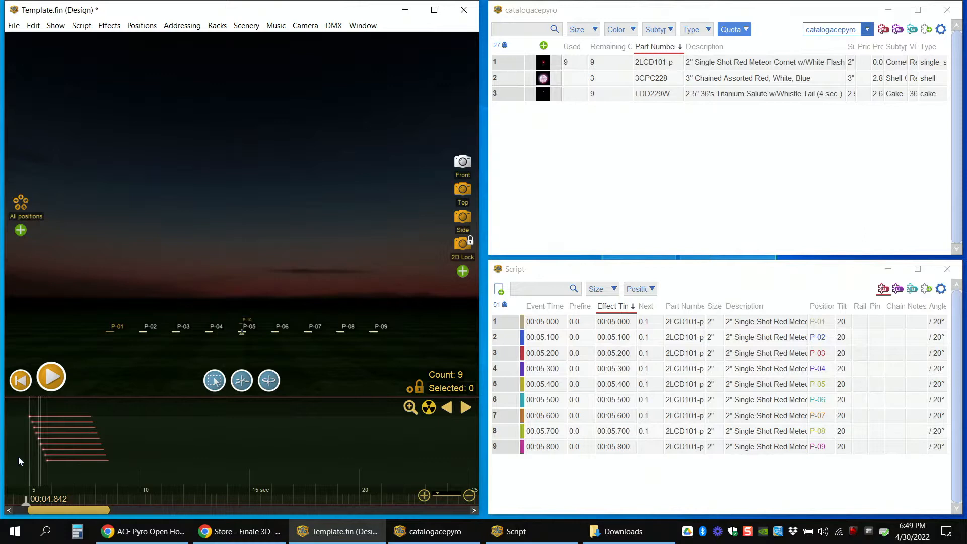
Step: Scrub through the comet sequence to 00:05.896, return to 00:04.476, and select all nine comets on the timeline
left_click(29, 416)
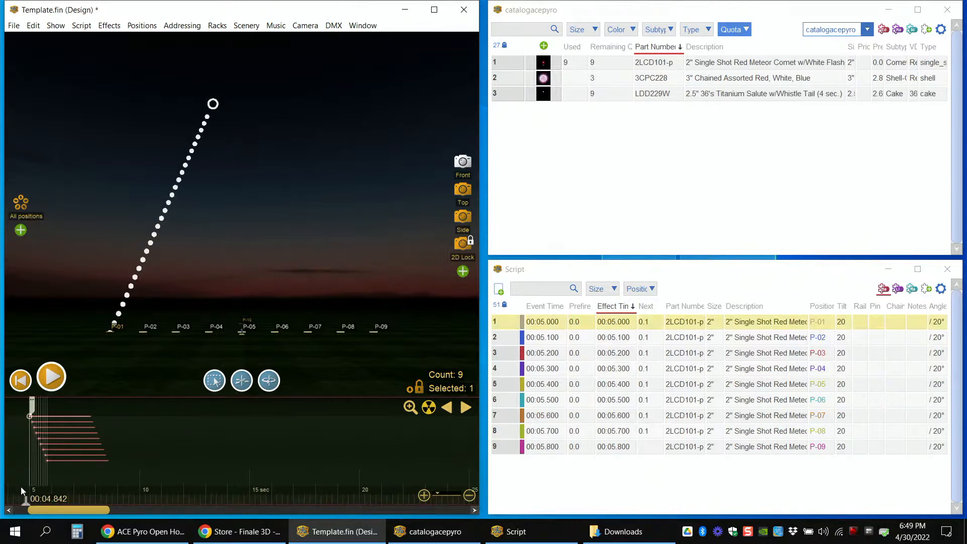
left_click_drag(26, 502, 49, 505)
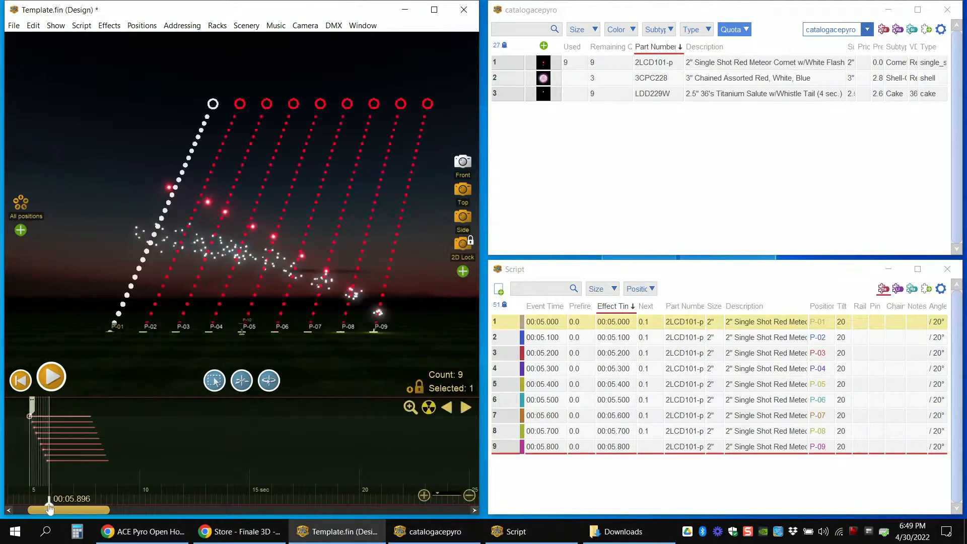
left_click(17, 457)
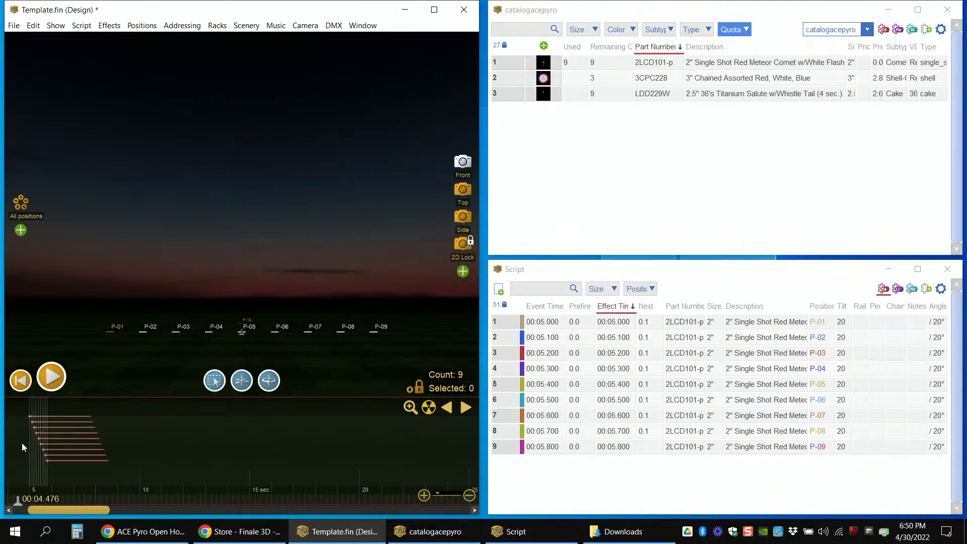
left_click_drag(29, 443, 59, 456)
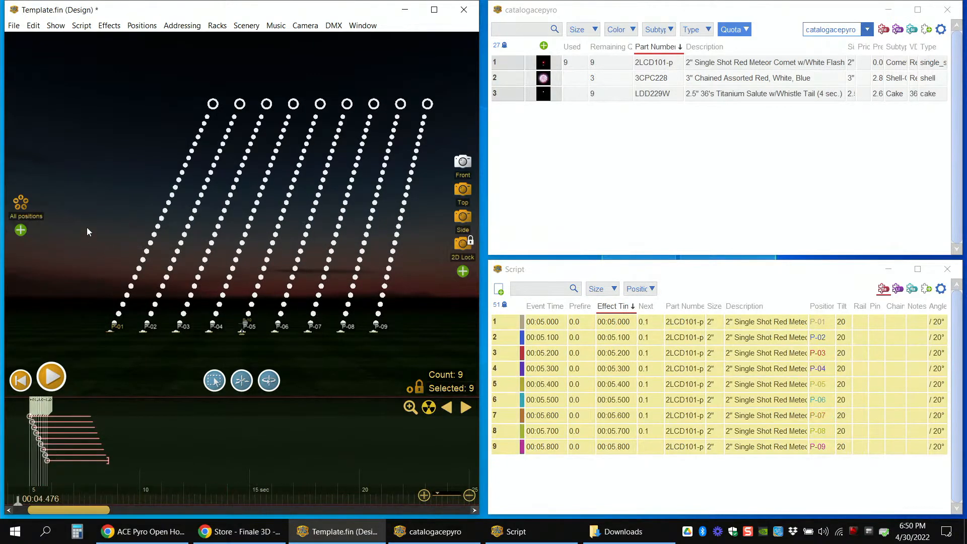
Step: Copy the nine selected comets and paste them into the timeline at 00:07.980
left_click(34, 25)
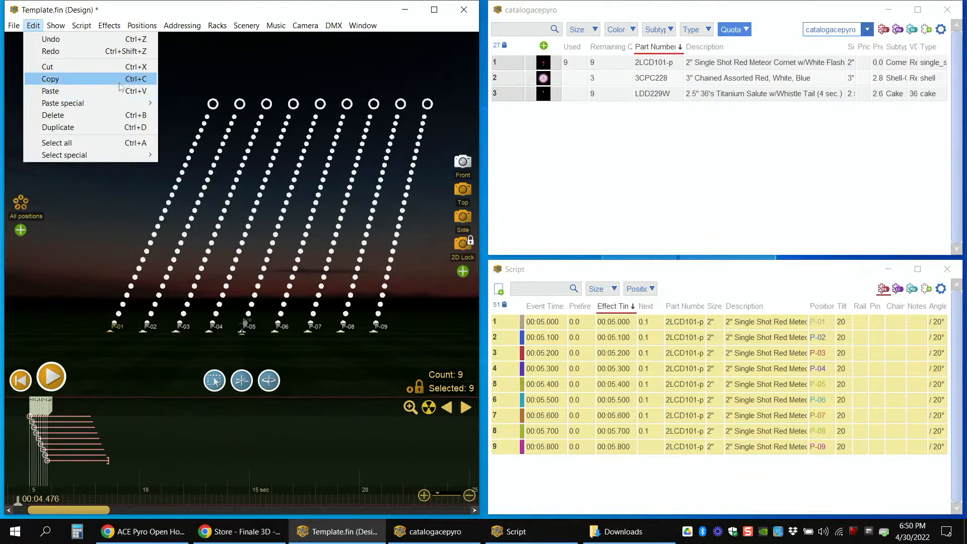
left_click(99, 81)
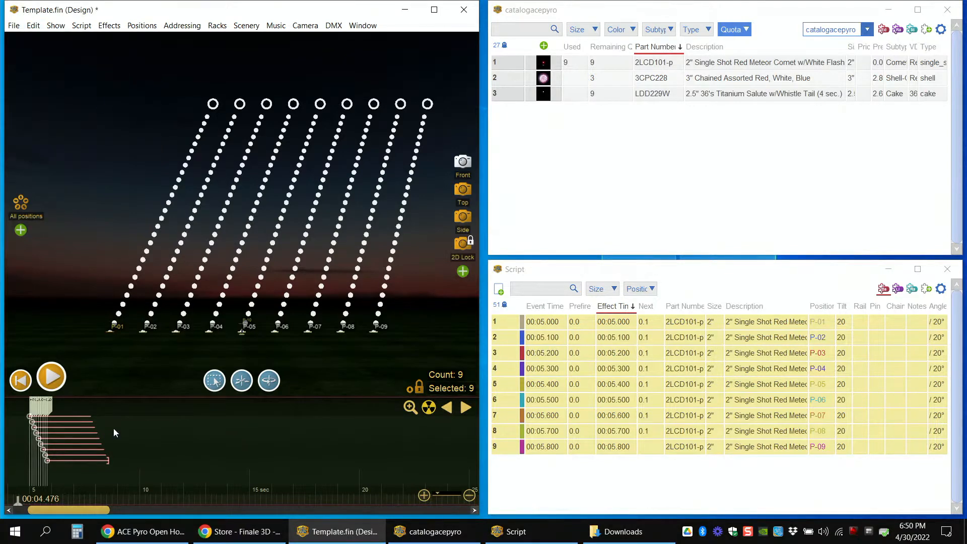
left_click(95, 477)
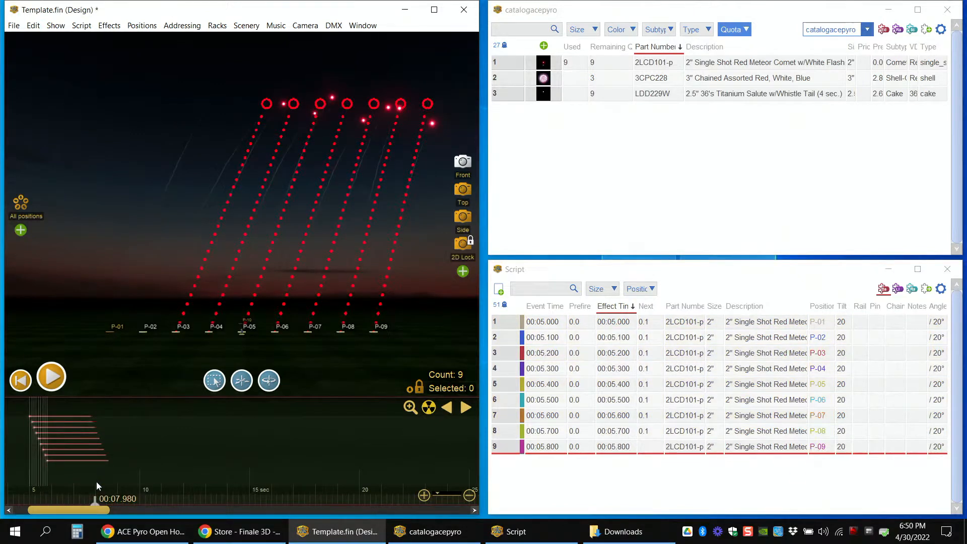
key("ctrl+v")
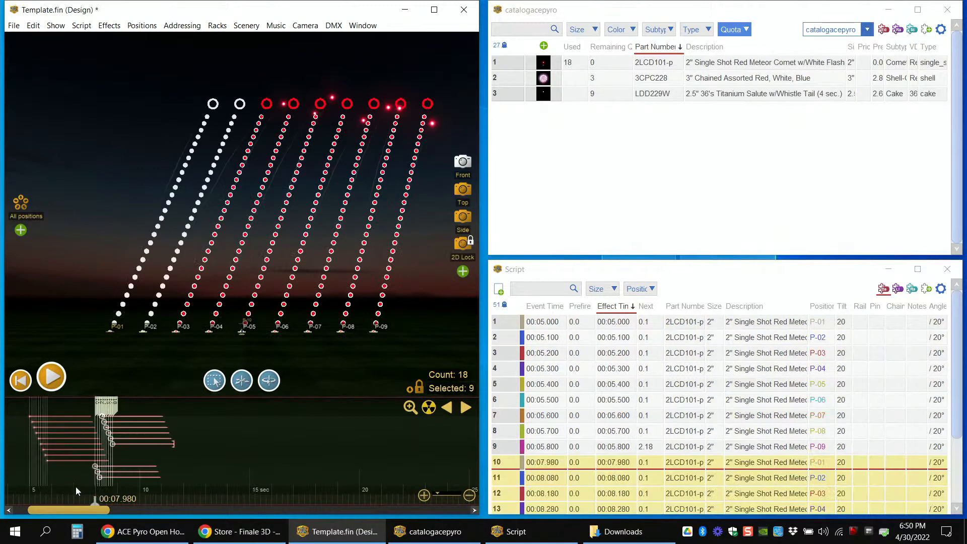
Step: Select the nine pasted comets starting at 00:07.980 and mirror their angles
left_click(71, 477)
mouse_move(74, 501)
left_mouse_down()
mouse_move(119, 501)
mouse_move(73, 501)
mouse_move(86, 504)
left_mouse_up()
left_click(72, 481)
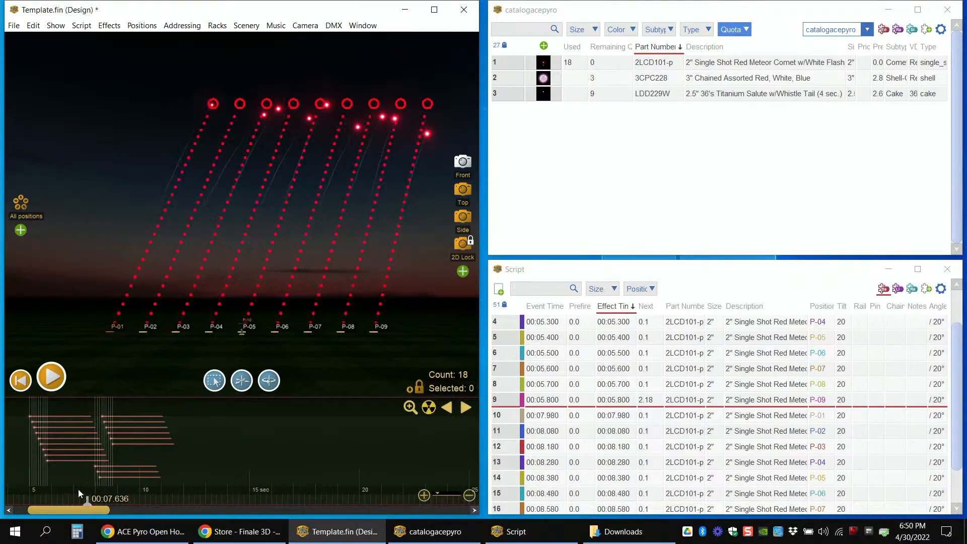
left_click_drag(83, 481, 125, 483)
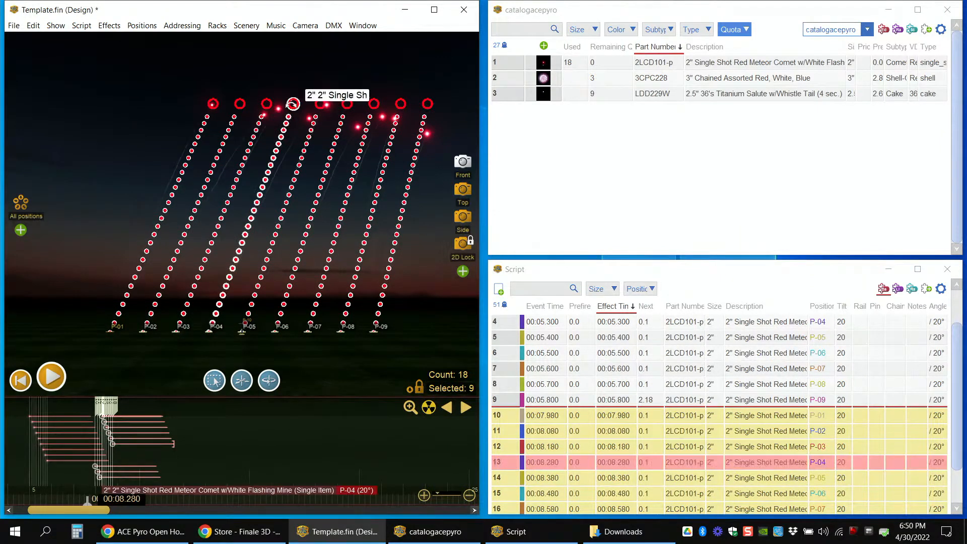
left_click(82, 25)
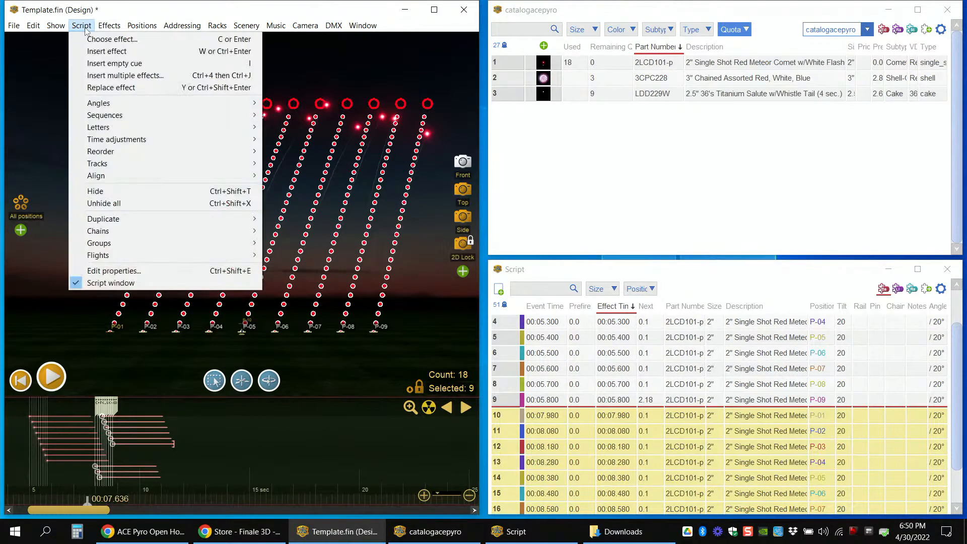
mouse_move(85, 107)
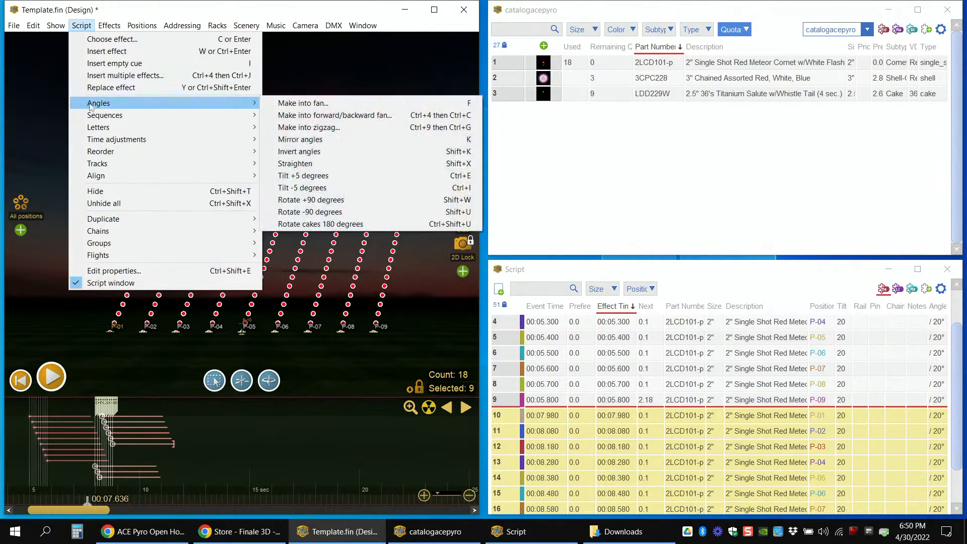
left_click(326, 140)
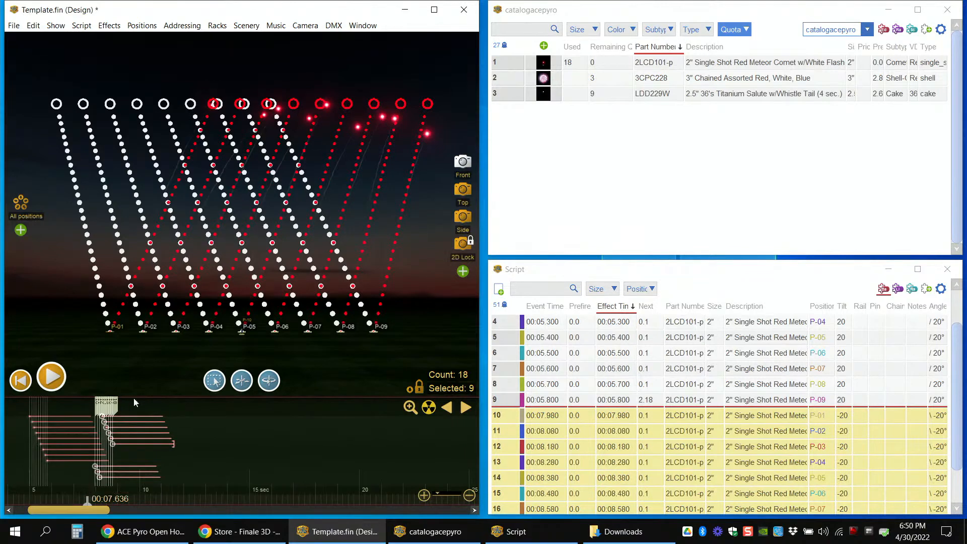
Step: Scrub through the mirrored comets, reselect all nine of them, and reverse their firing order
left_click(63, 495)
left_click_drag(65, 504, 127, 485)
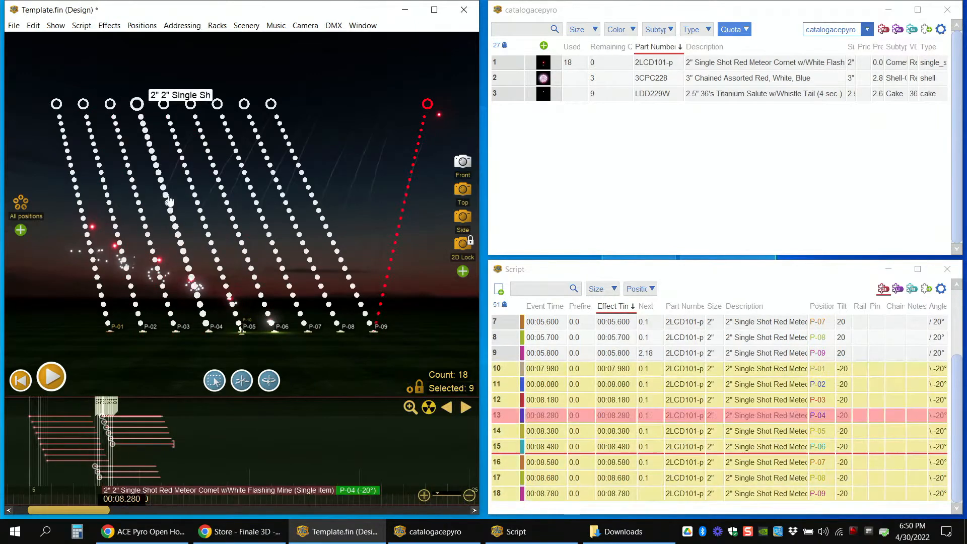
left_click(78, 26)
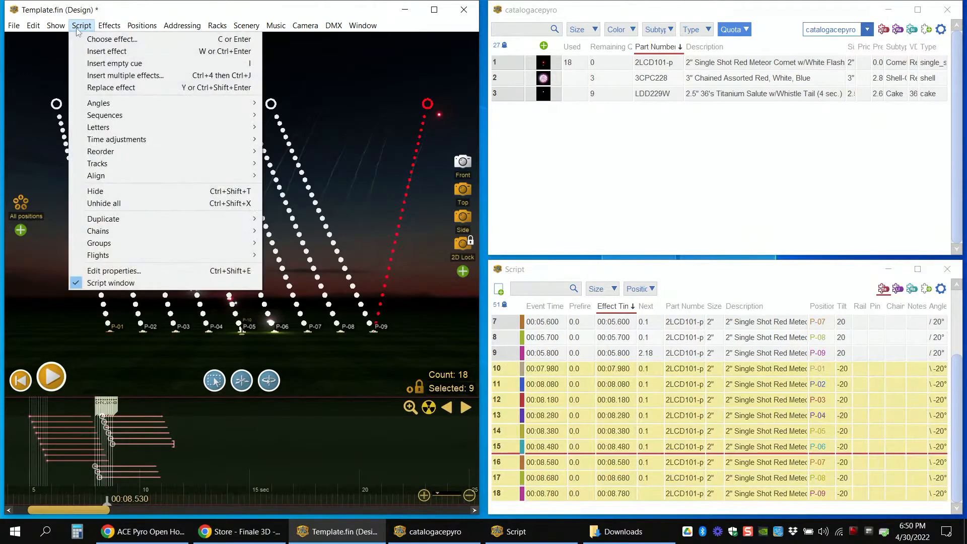
mouse_move(99, 154)
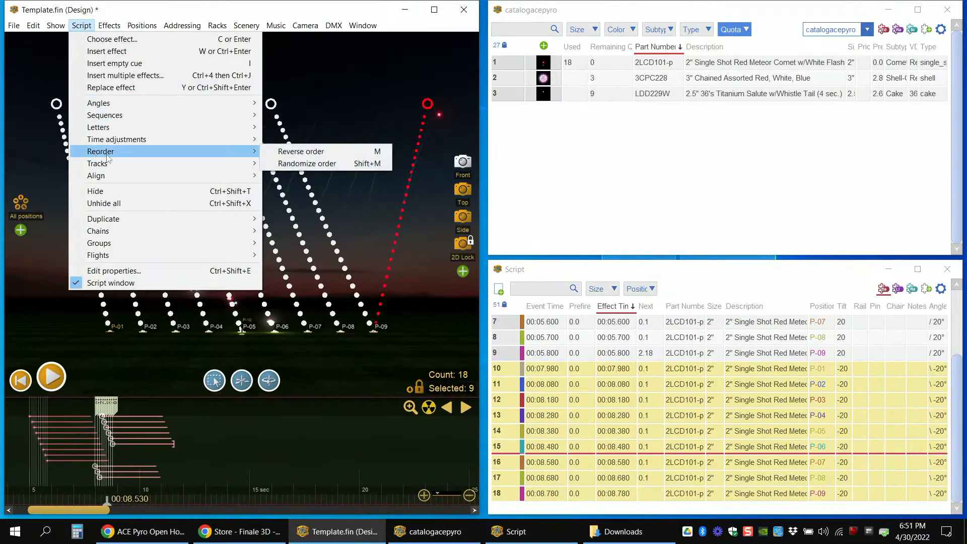
left_click(301, 152)
Step: Scrub through the reversed comet run from about 00:07.522 to 00:09.217
left_click(85, 479)
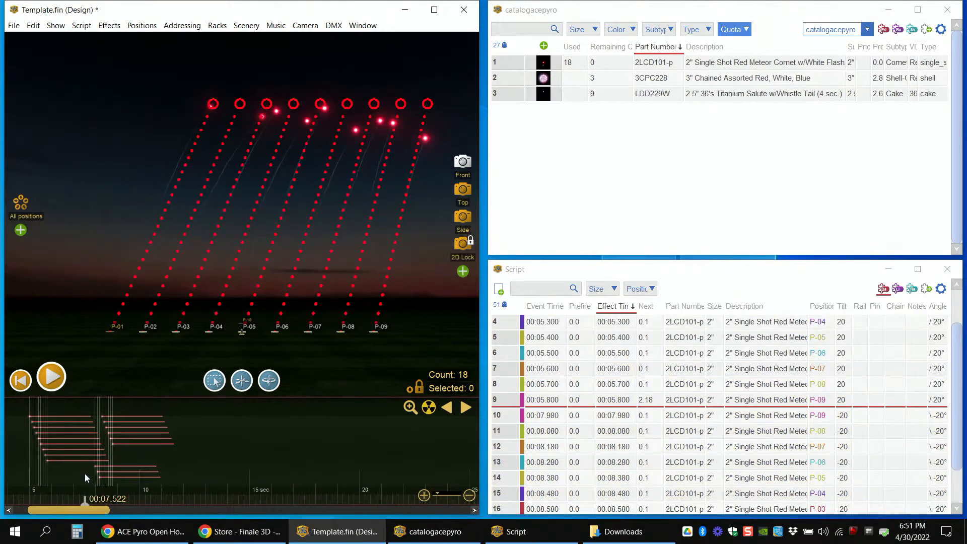
left_click(82, 486)
left_click_drag(81, 502, 124, 504)
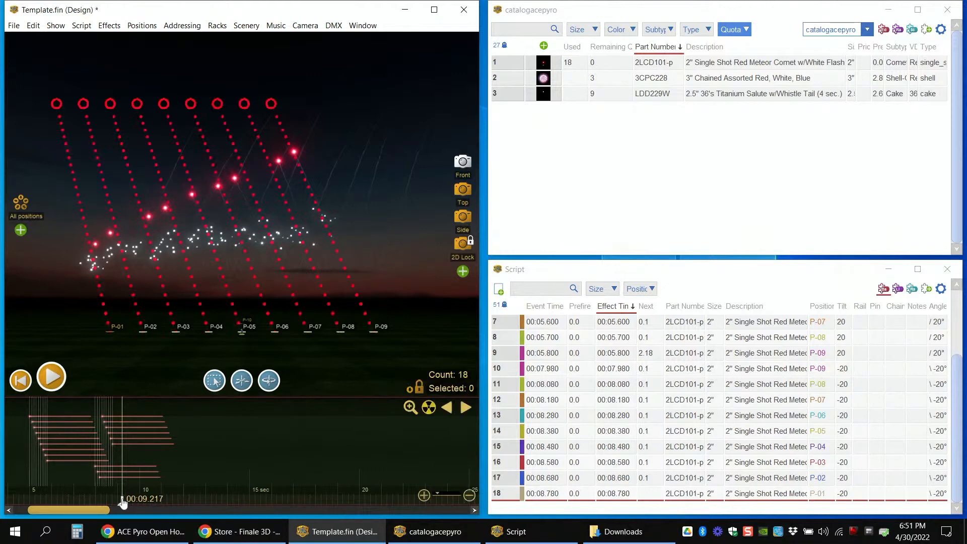
Step: Select the nine reversed comets on the timeline and move them earlier to start at 00:06.537
left_click(83, 485)
left_click(72, 482)
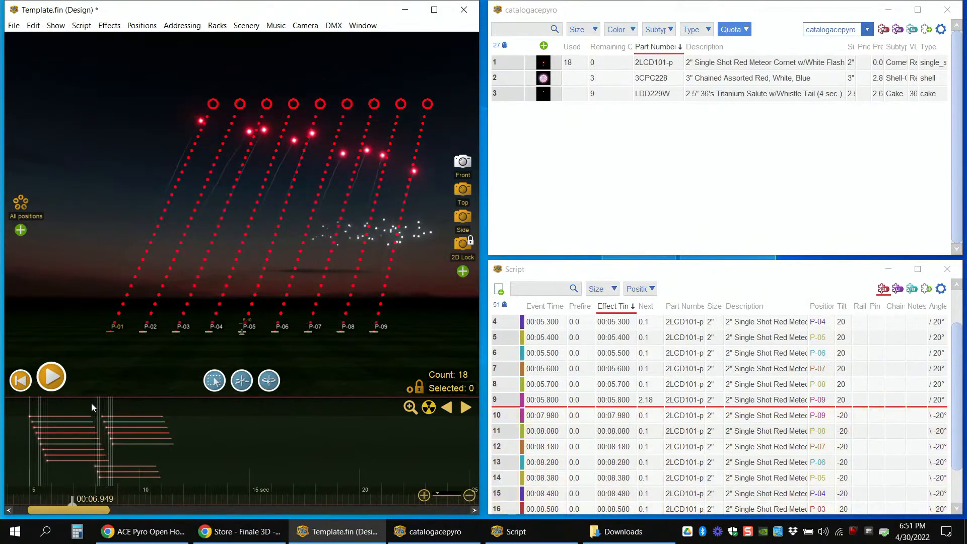
left_click_drag(85, 470, 74, 413)
scroll(44, 444, "up", 1)
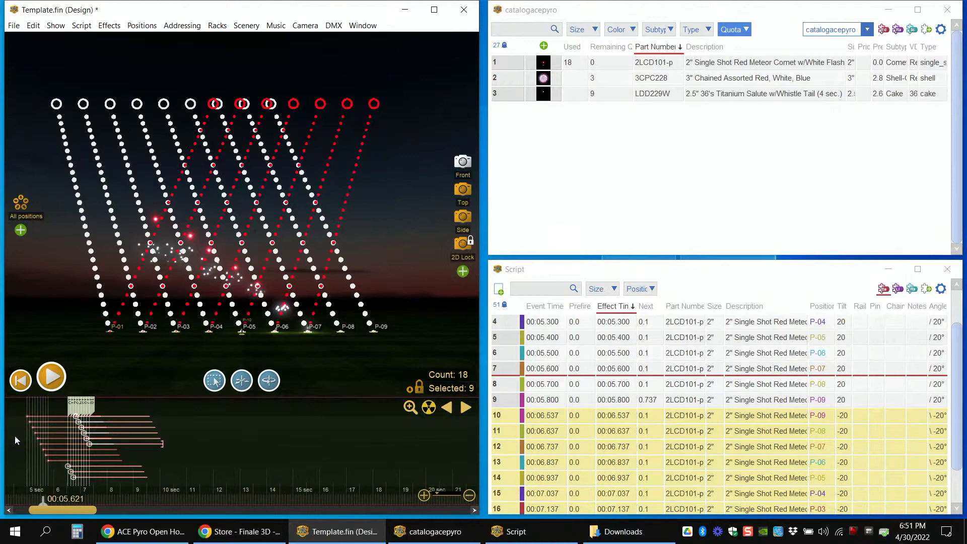
Step: Select all 18 comets on the timeline and spread them out evenly with a 0.1 time interval and 1.7 total duration
left_click_drag(18, 438, 107, 417)
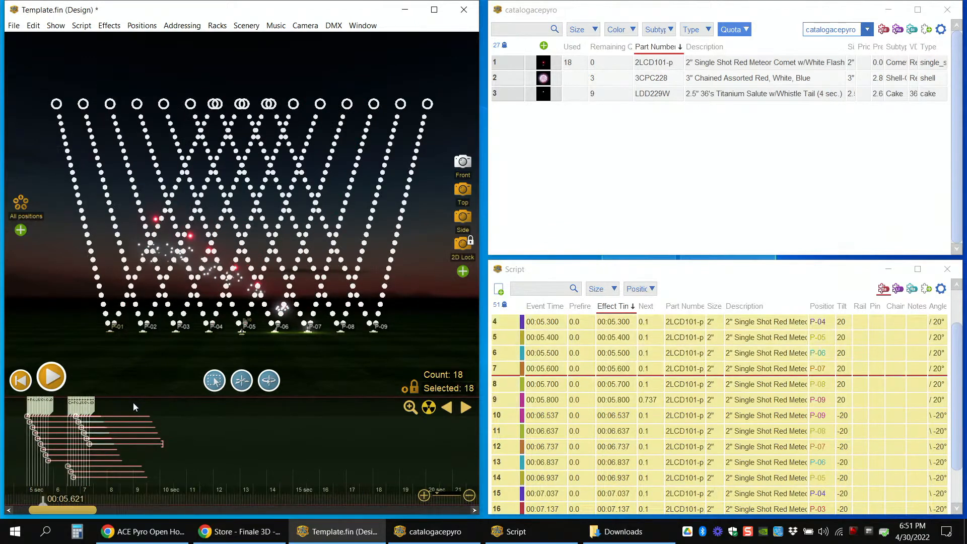
left_click(81, 26)
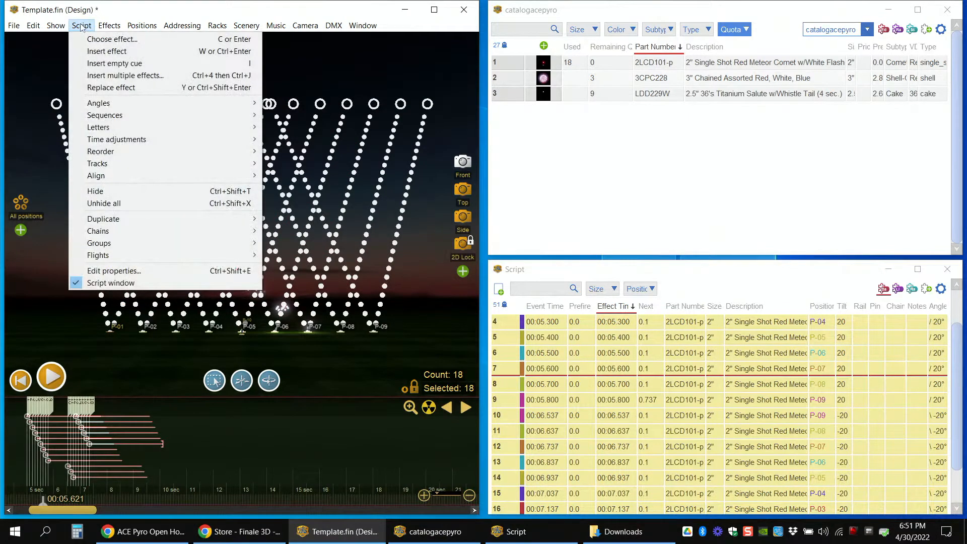
mouse_move(104, 117)
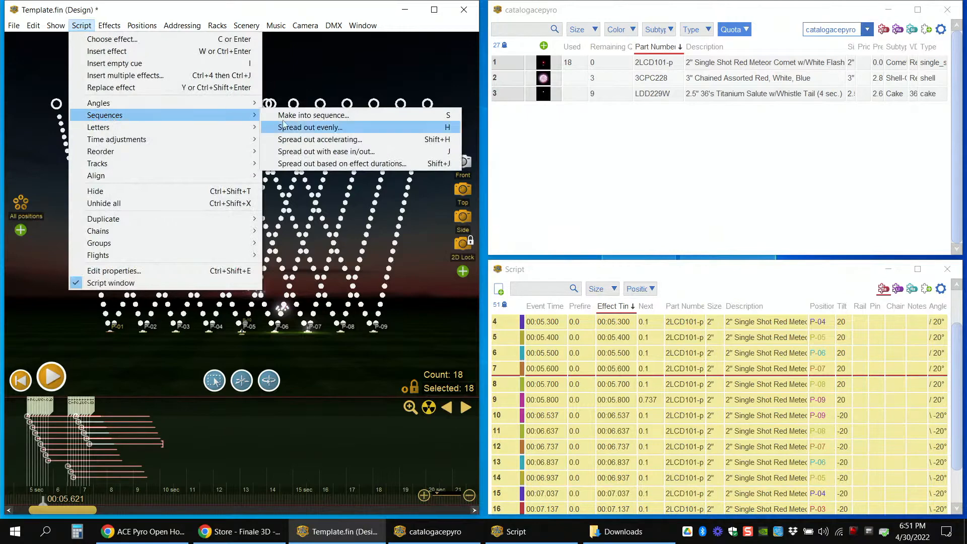
left_click(368, 130)
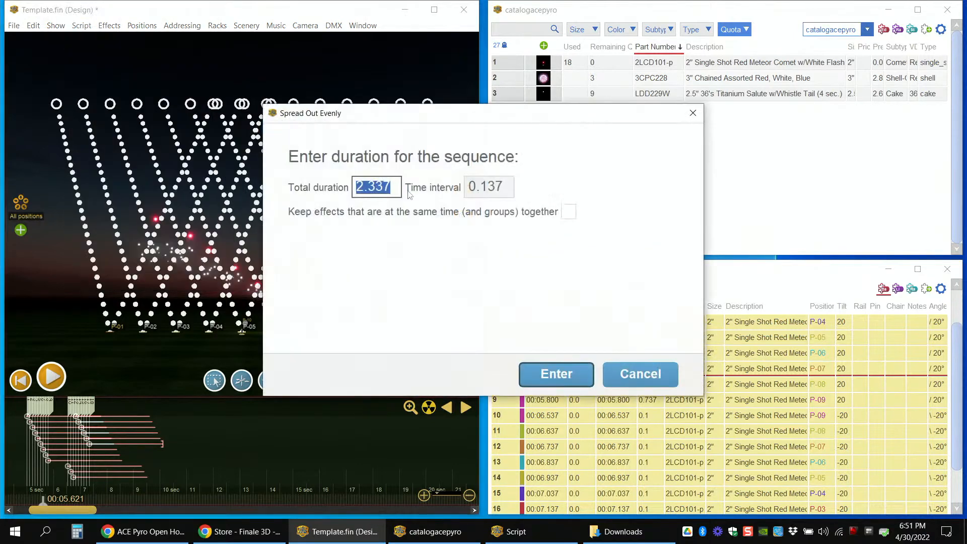
left_click(506, 186)
type(".1")
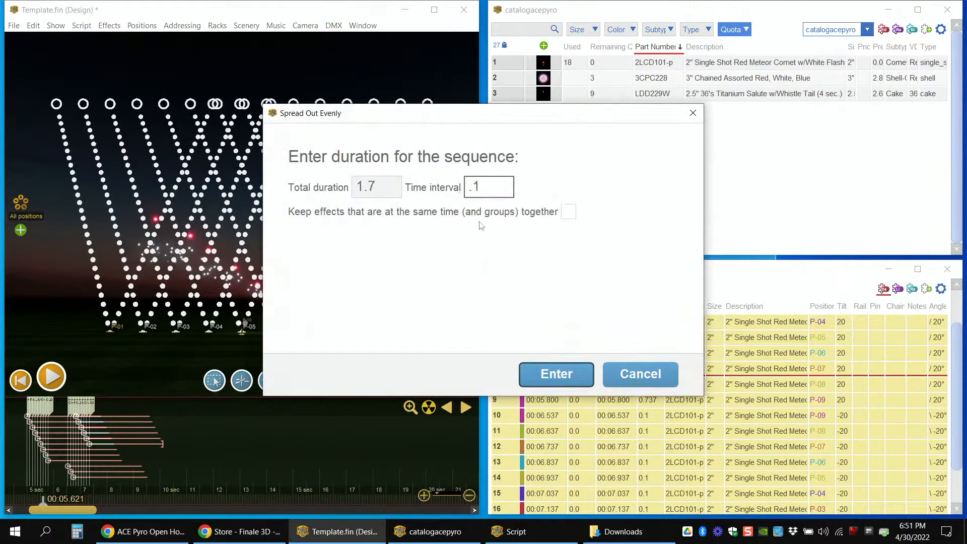
left_click(556, 373)
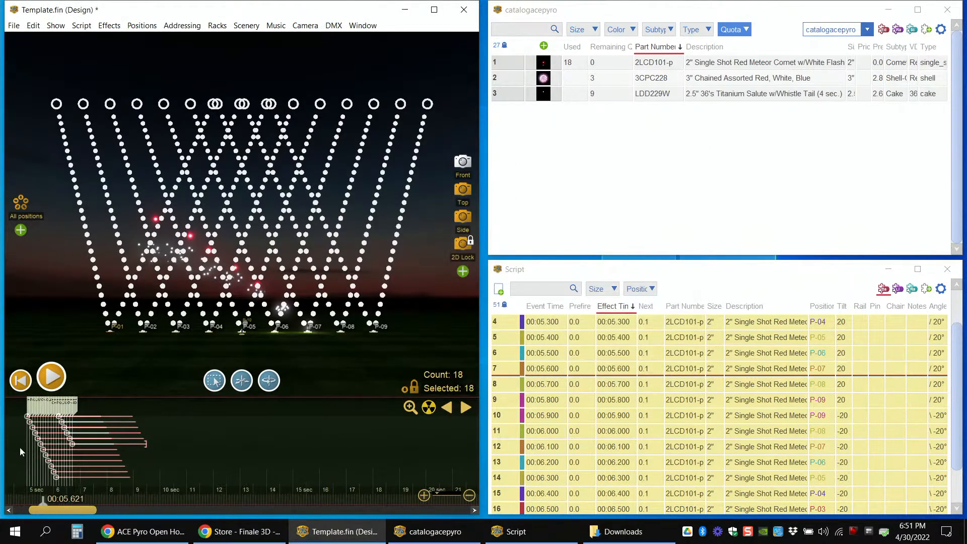
Step: Play the evenly spaced run of 18 comets from just before 00:05.000 and return the playhead to 00:04.830
scroll(13, 445, "up", 4)
scroll(29, 451, "up", 2)
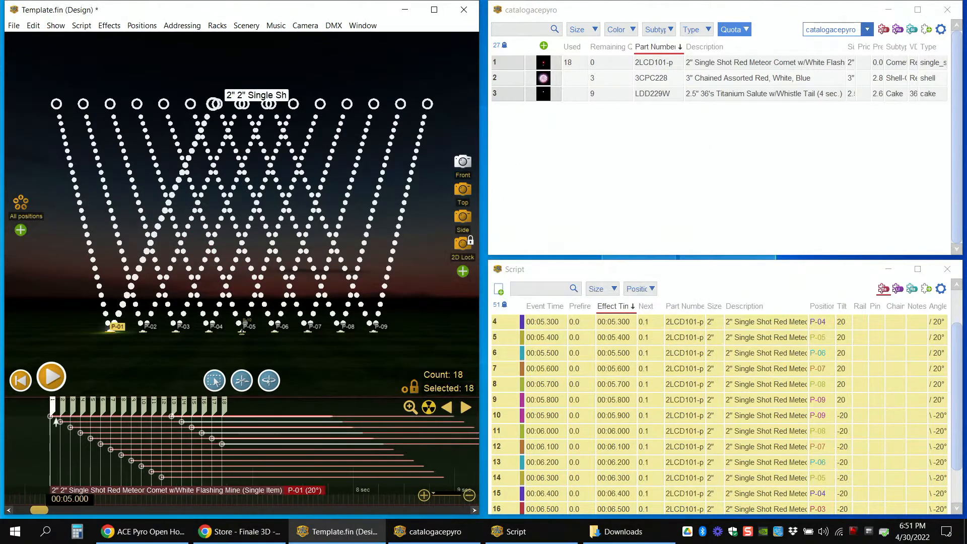
scroll(162, 426, "down", 4)
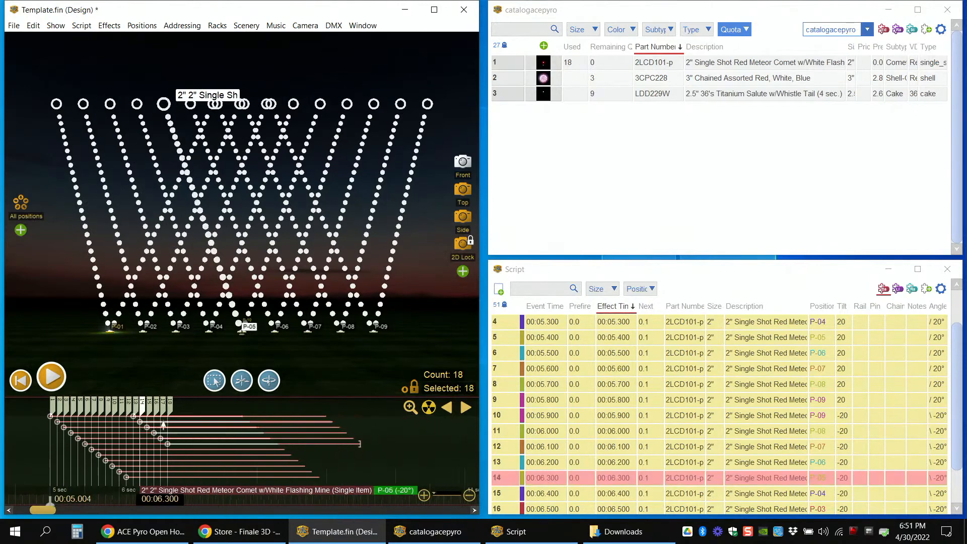
left_click(31, 446)
key("space")
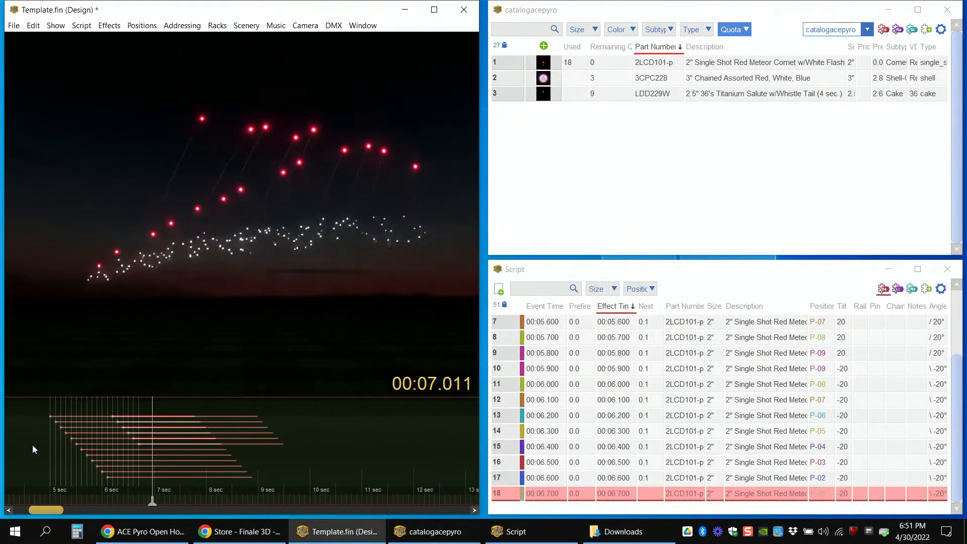
left_click(41, 443)
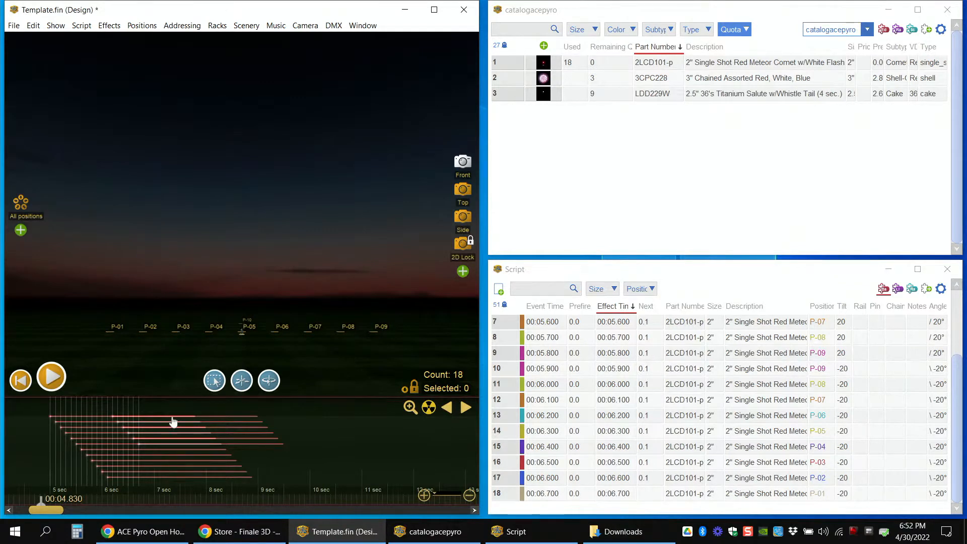
Step: Zoom the timeline out, place the playhead at 00:04.427, and select all 18 comets
left_click_drag(199, 503, 186, 502)
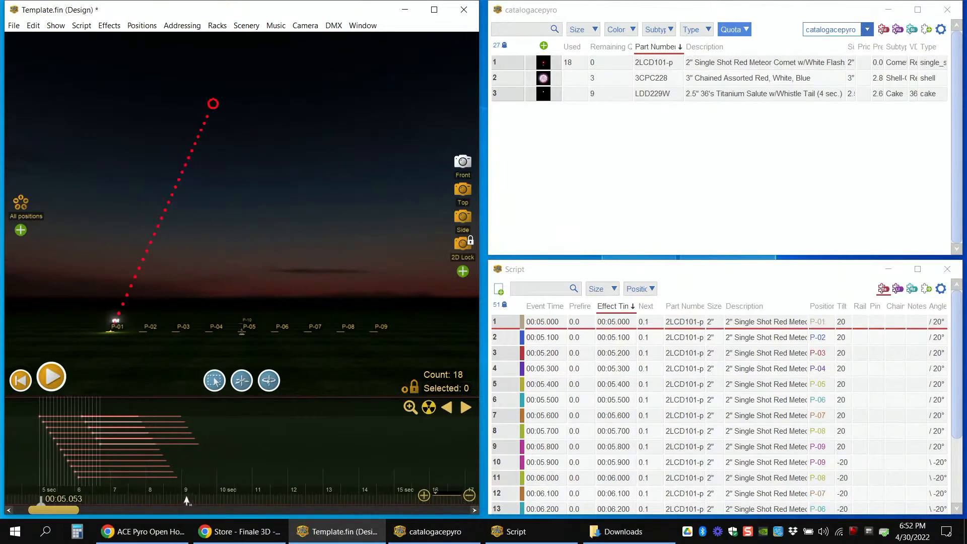
scroll(37, 455, "down", 2)
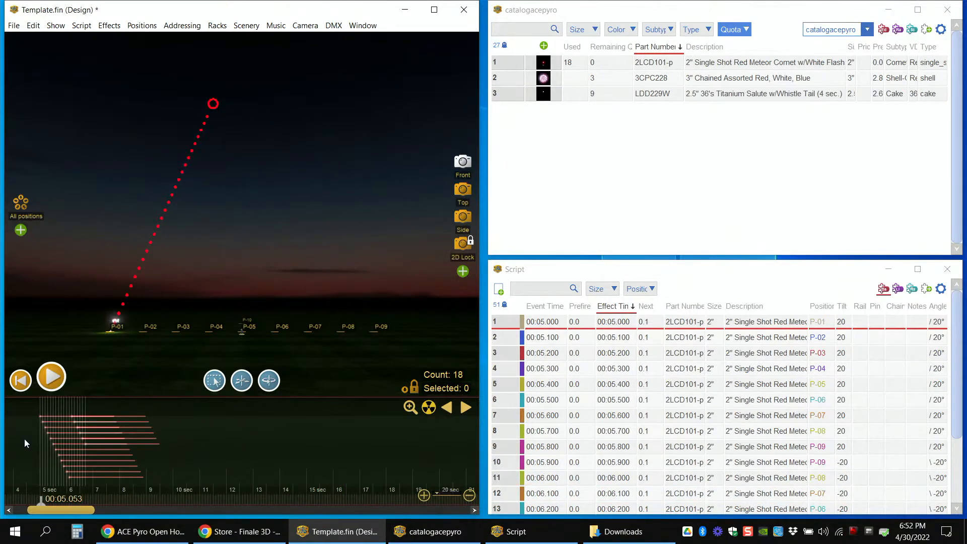
left_click(25, 438)
left_click_drag(24, 437, 98, 456)
left_click_drag(27, 442, 95, 451)
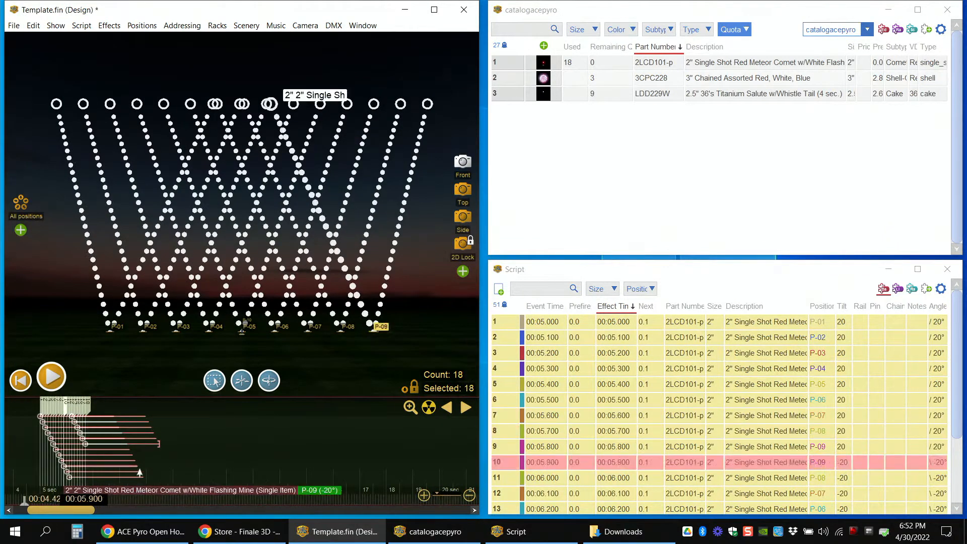
Step: Clear the selection, scrub past the comets to 00:19.713, and return the timeline view to the comet run
left_click(179, 456)
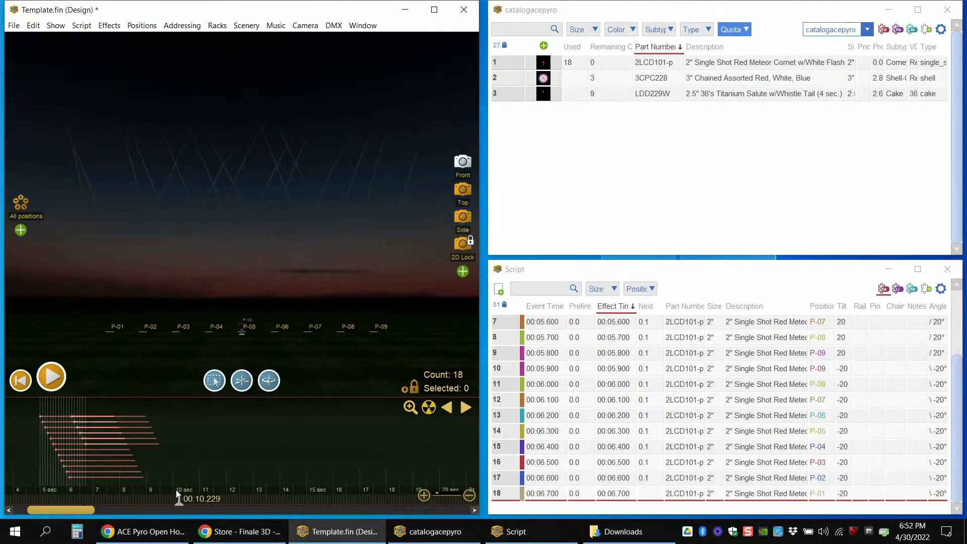
left_click_drag(180, 503, 208, 501)
left_click(207, 506)
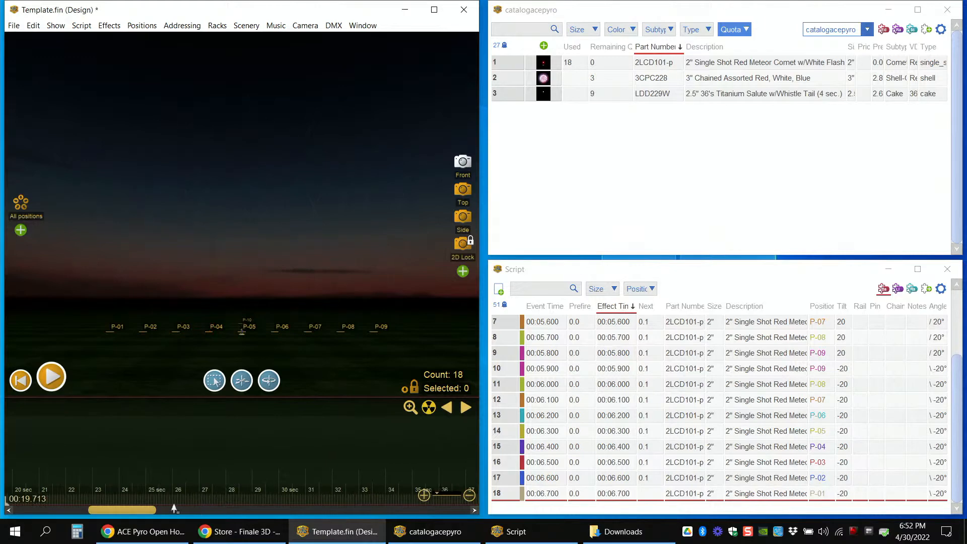
left_click_drag(146, 508, 86, 510)
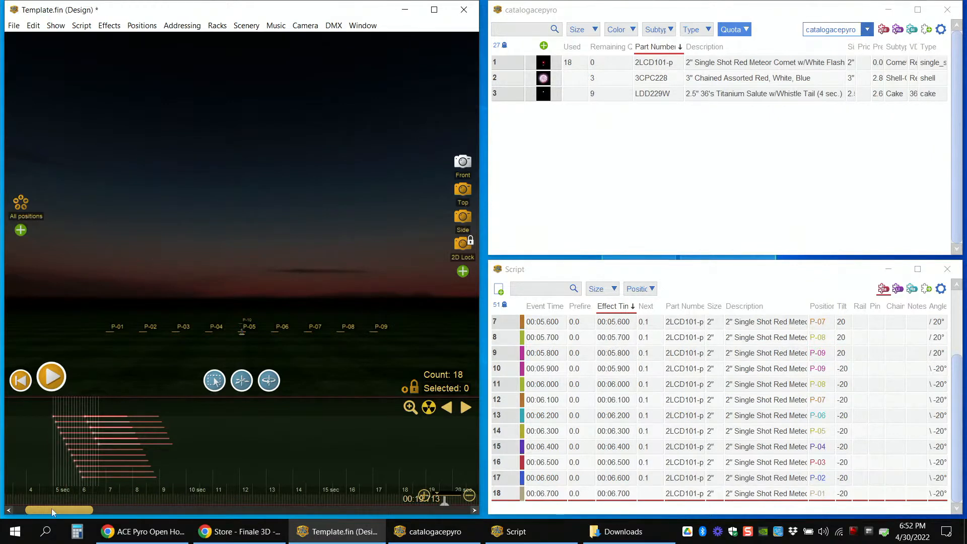
left_click_drag(52, 513, 54, 513)
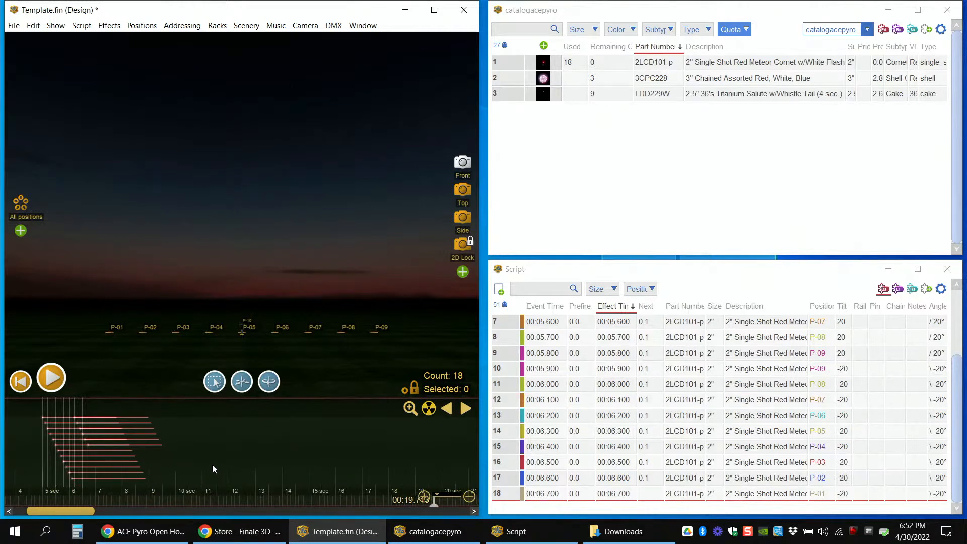
Step: Place the playhead at 00:11.728 and select the remaining quota cell of the LDD229W titanium salute cake in the catalog
left_click(221, 449)
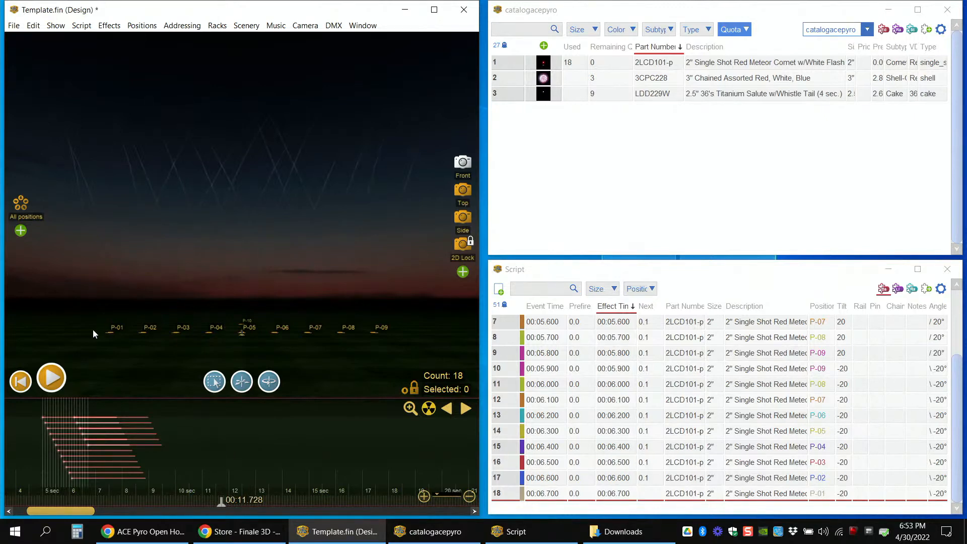
left_click_drag(94, 345, 404, 335)
left_click(606, 95)
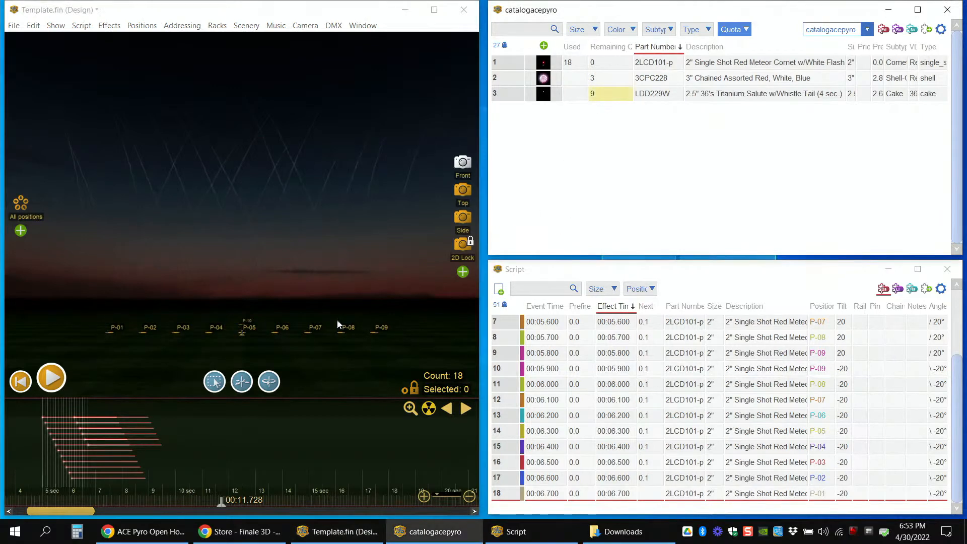
Step: Insert an LDD229W titanium salute cake at each of positions P-01 to P-09 and shift their effect time to 00:13.126
left_click_drag(97, 351, 390, 329)
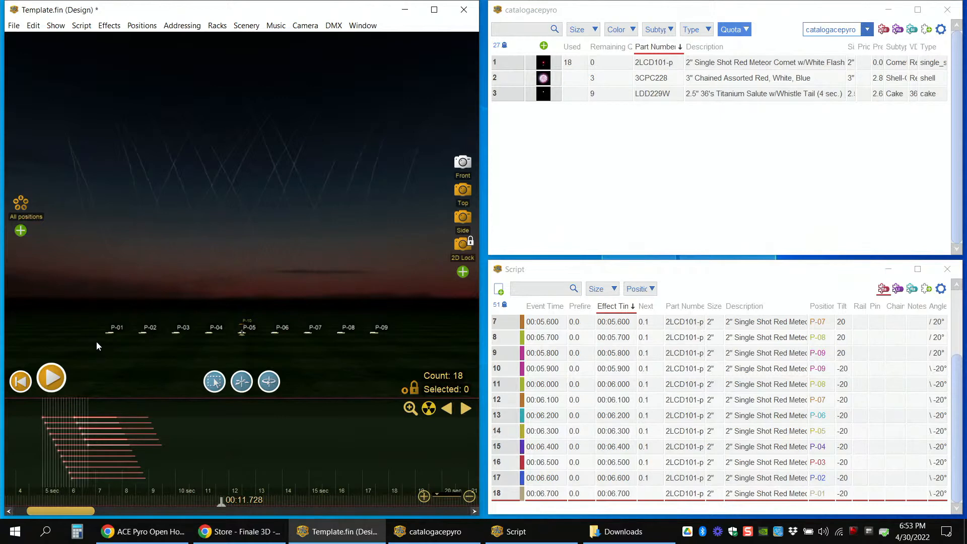
left_click_drag(86, 344, 420, 330)
left_click(544, 97)
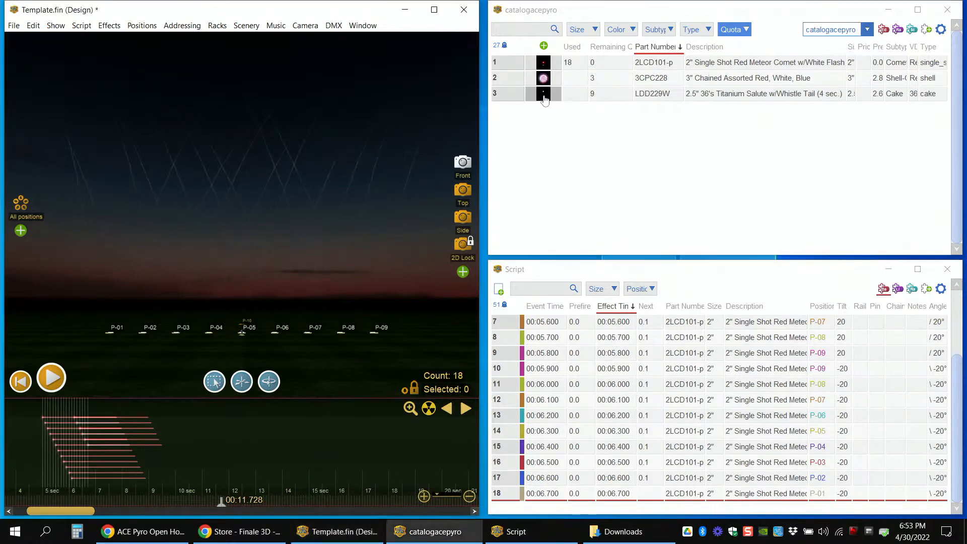
left_click_drag(224, 409, 261, 409)
Step: Play the nine titanium salute cakes from 00:10.235 and stop playback at 00:16.009
left_click(181, 470)
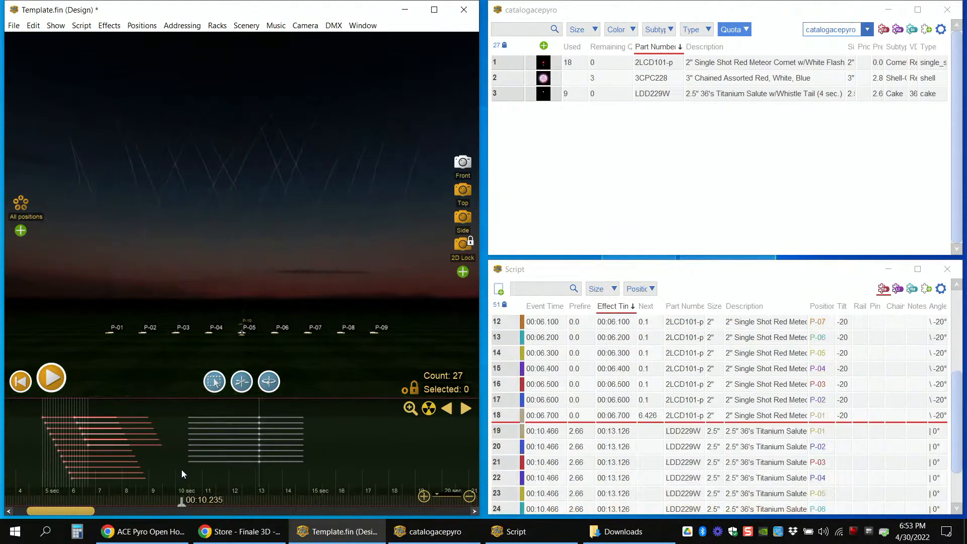
key("space")
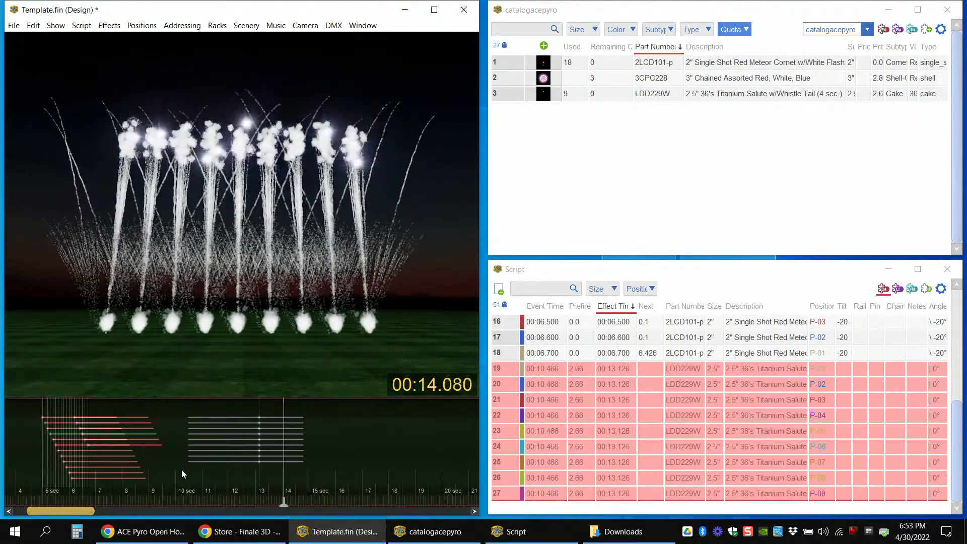
key("space")
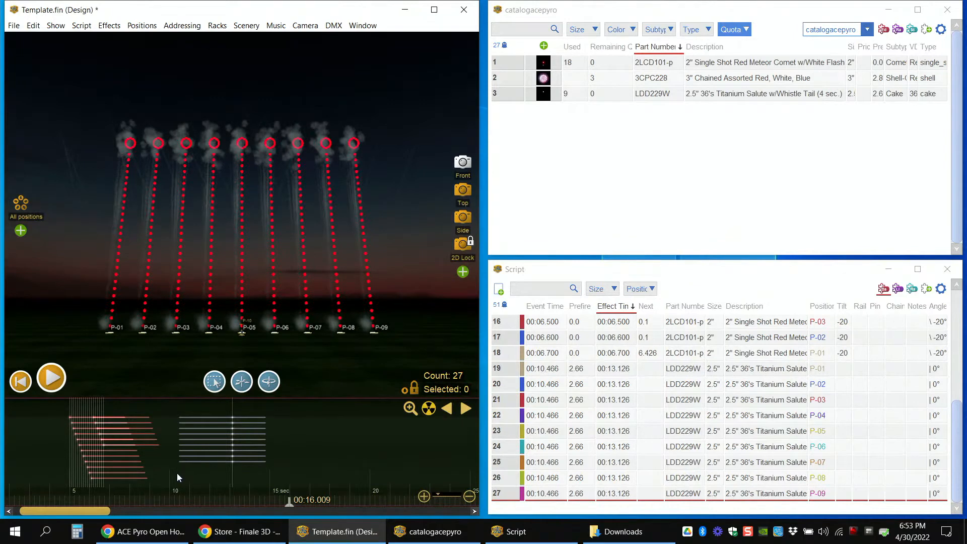
Step: Scrub past the end of the titanium salute cakes and place the playhead at 00:22.436
scroll(177, 473, "down", 1)
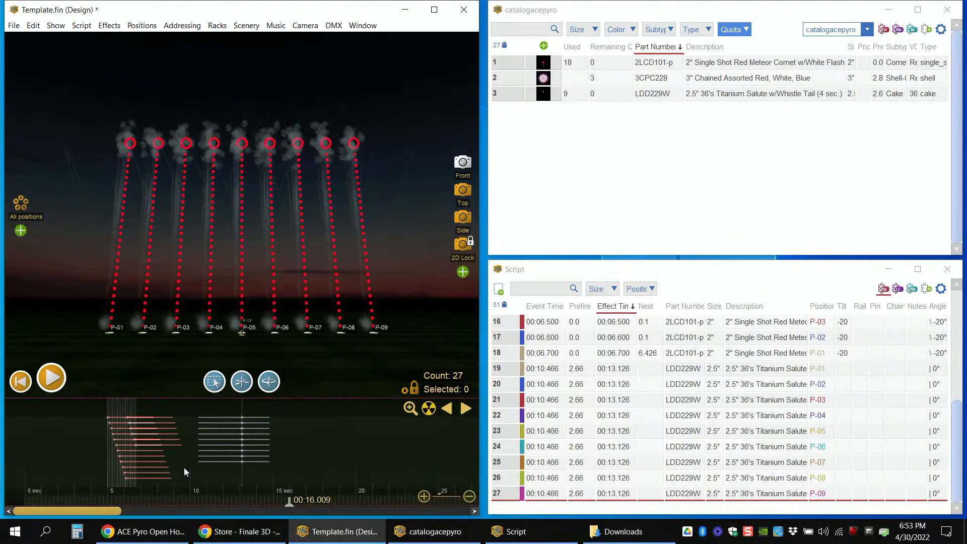
left_click(184, 484)
left_click_drag(184, 504, 267, 497)
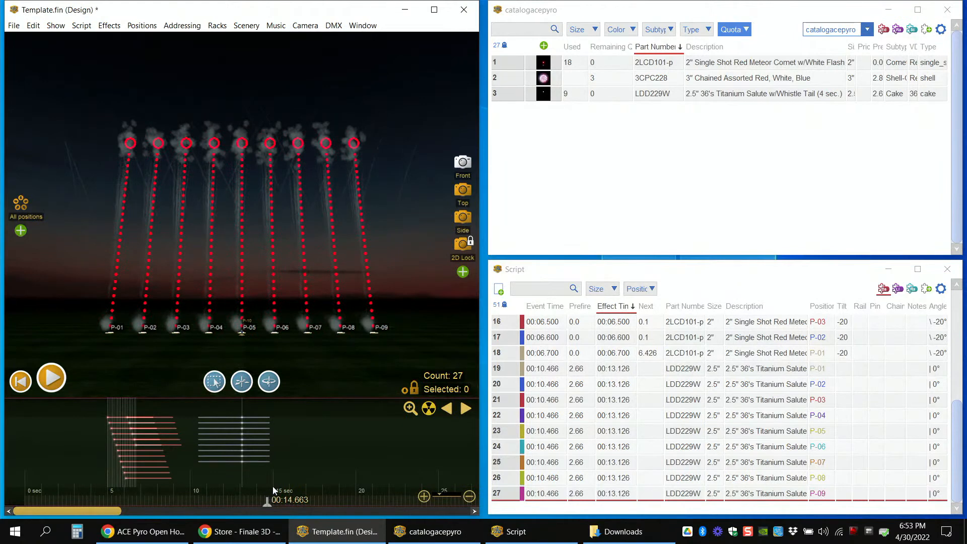
left_click_drag(268, 500, 300, 505)
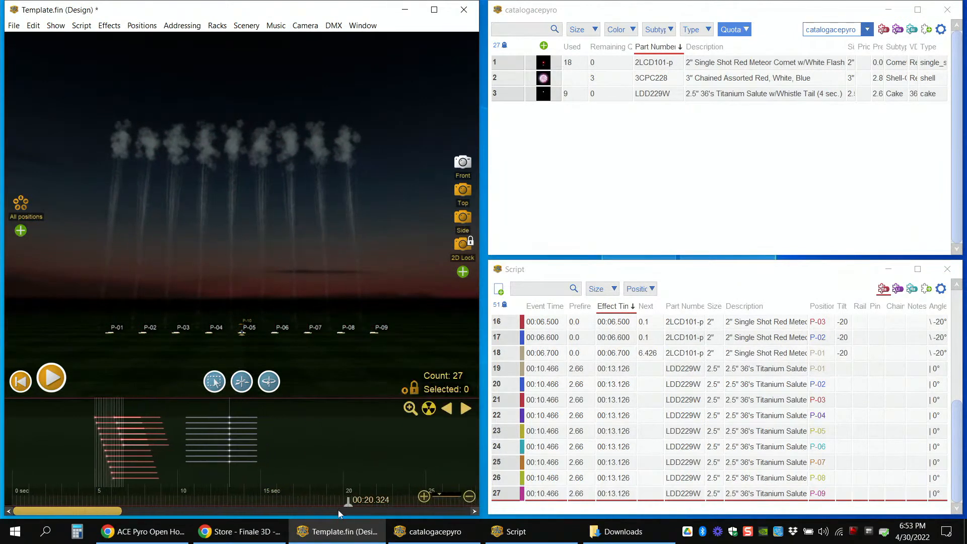
left_click(346, 510)
left_click_drag(207, 508, 143, 507)
left_click(232, 499)
left_click_drag(234, 509, 243, 507)
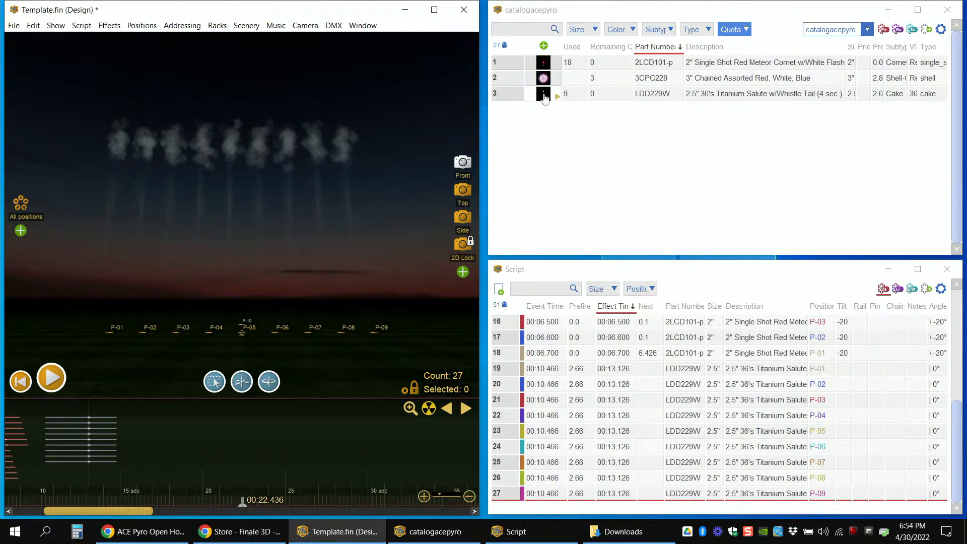
Step: Insert one extra LDD229W titanium salute cake at P-10 at 00:22.436 and delete it
left_click_drag(544, 94, 243, 323)
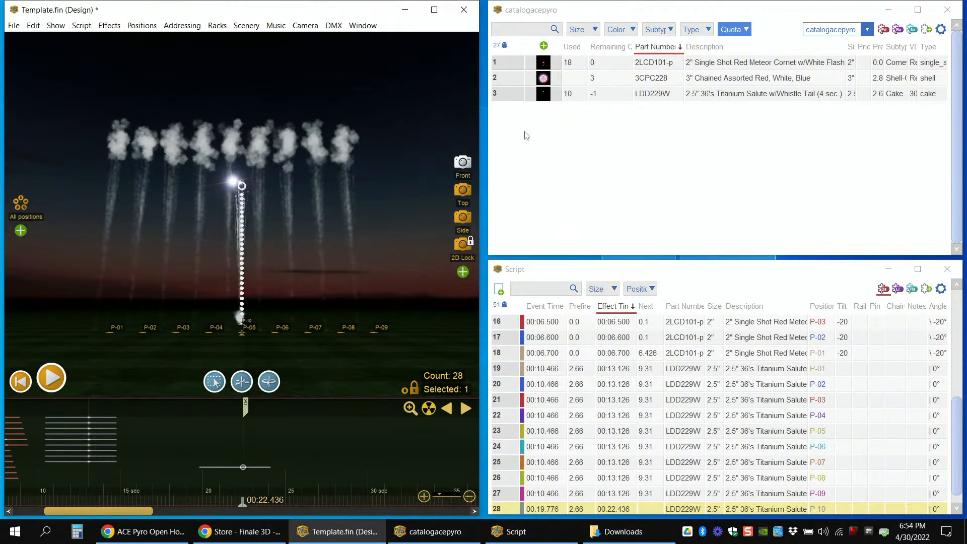
key("Delete")
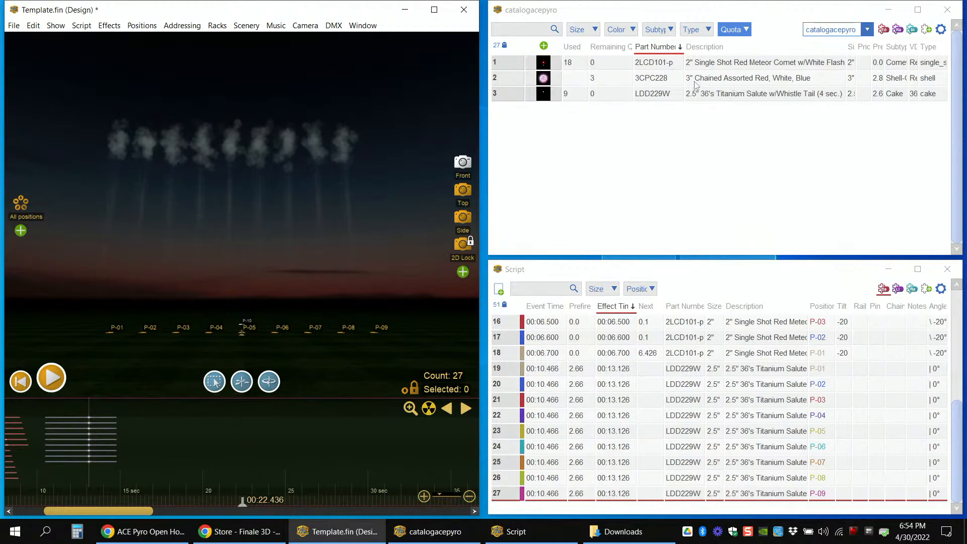
Step: Insert the 3CPC228 chained red, white and blue shells at P-10 and shift the chain's effect time to 00:21.827
left_click(542, 82)
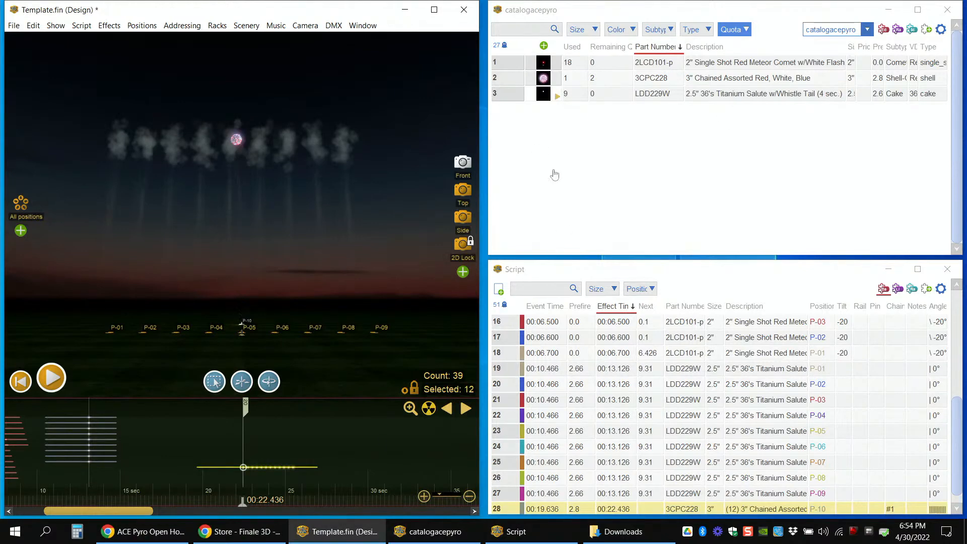
left_click(510, 80)
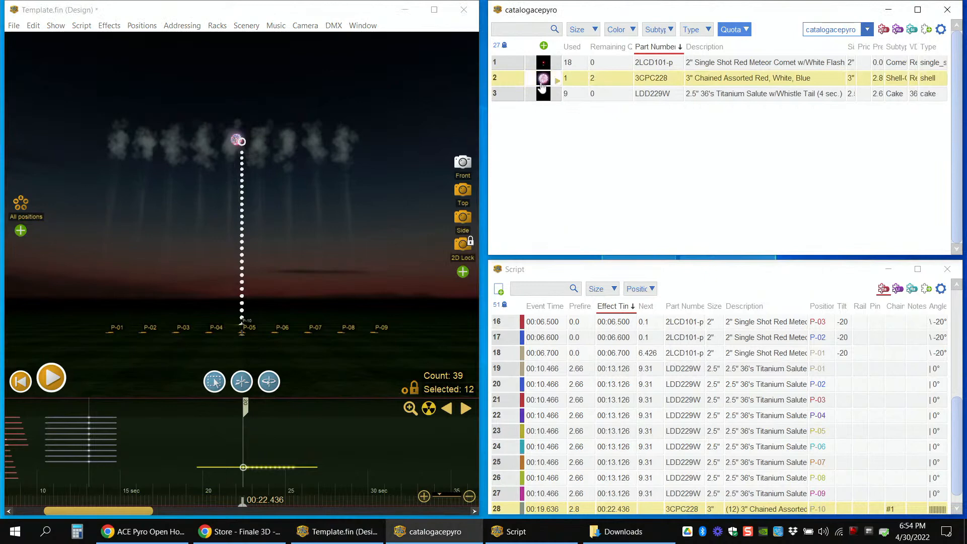
left_click(254, 468)
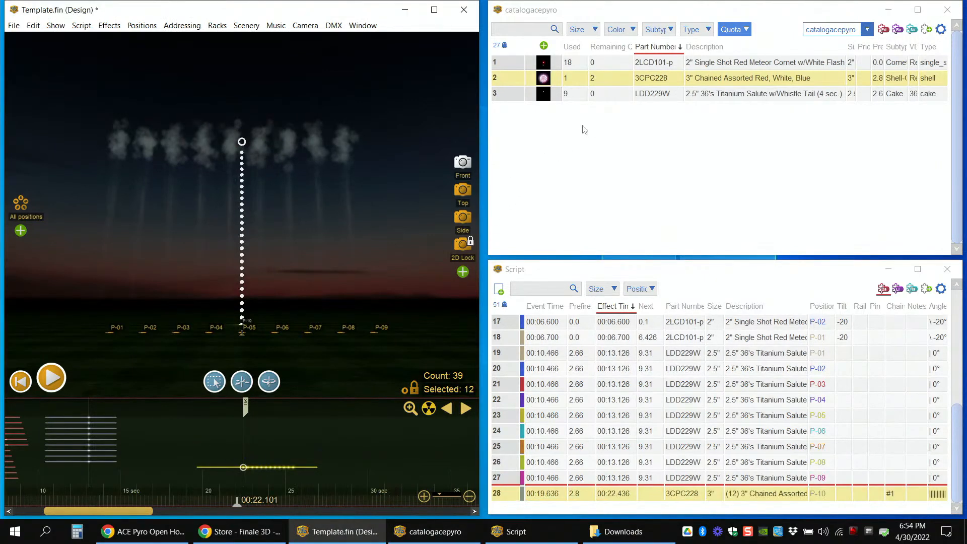
left_click(575, 82)
left_click_drag(852, 306, 860, 307)
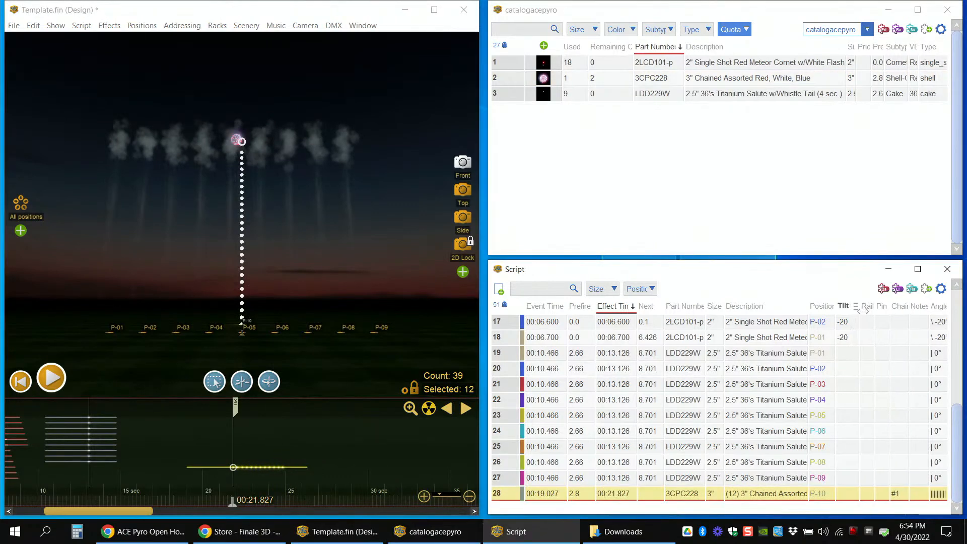
left_click_drag(958, 458, 963, 355)
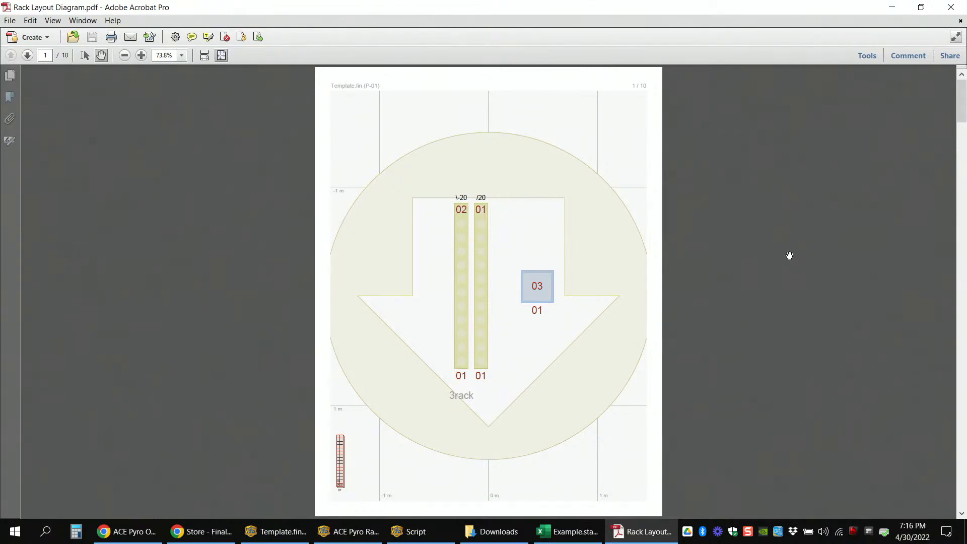
Step: Close the Rack Layout Diagram PDF and return to the Finale 3D show windows
left_click(951, 9)
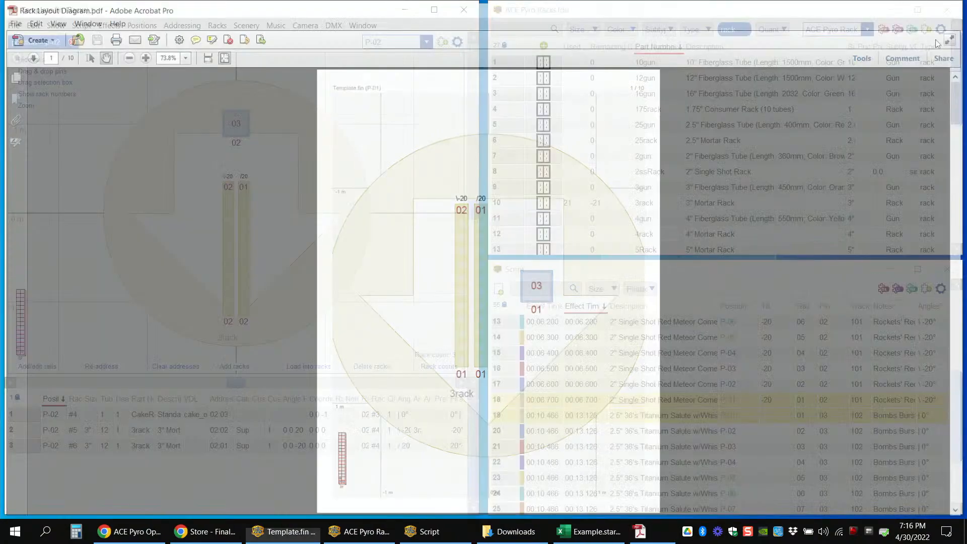